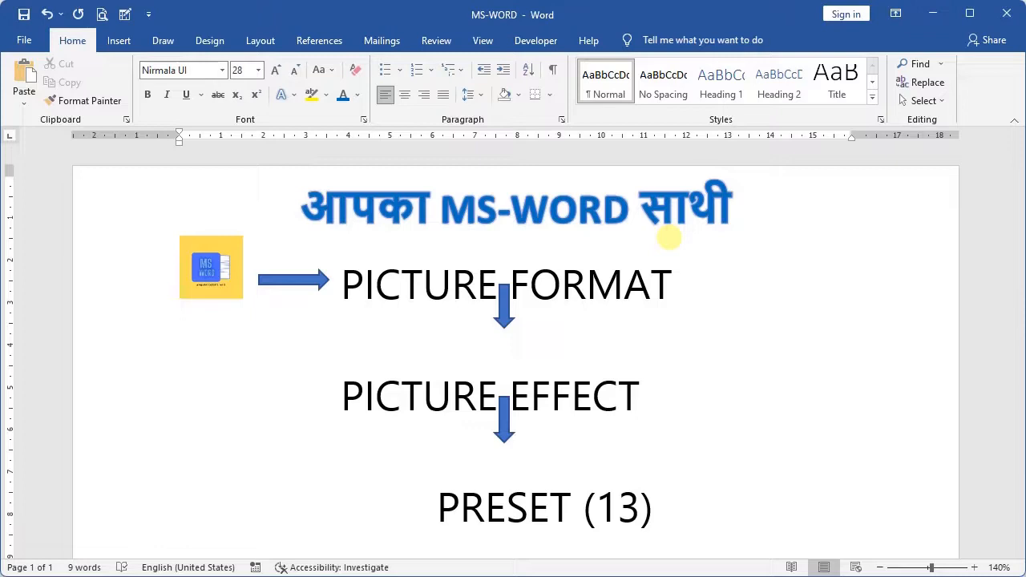
Step: Save the document
key("ctrl+s")
scroll(669, 237, "down", 5)
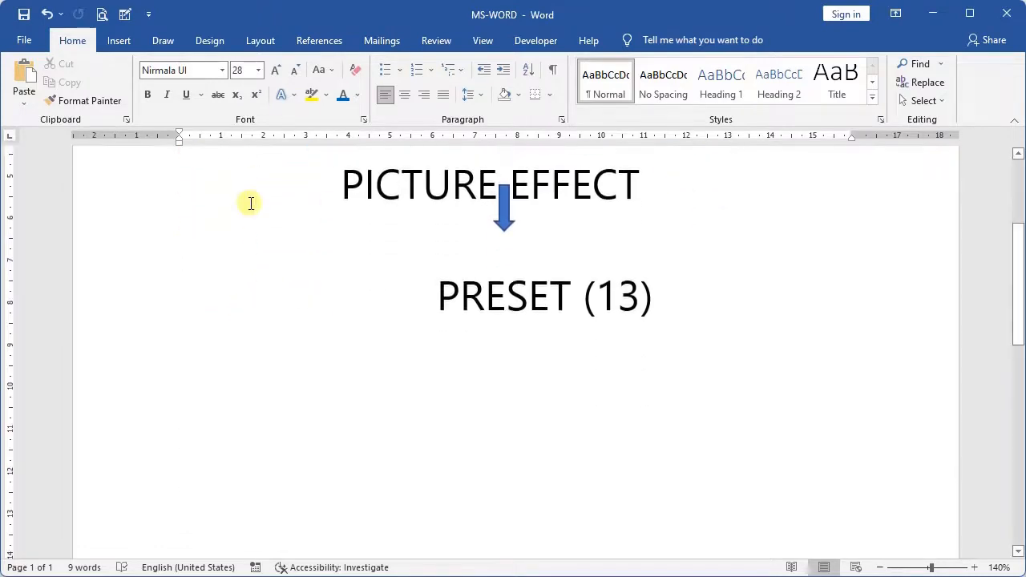
left_click(118, 40)
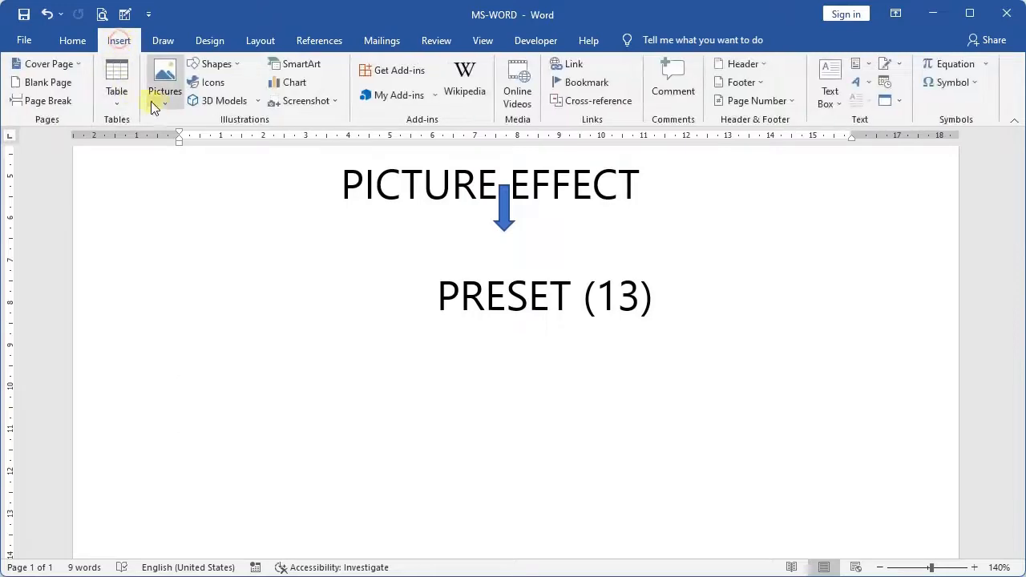
left_click(159, 111)
left_click(173, 140)
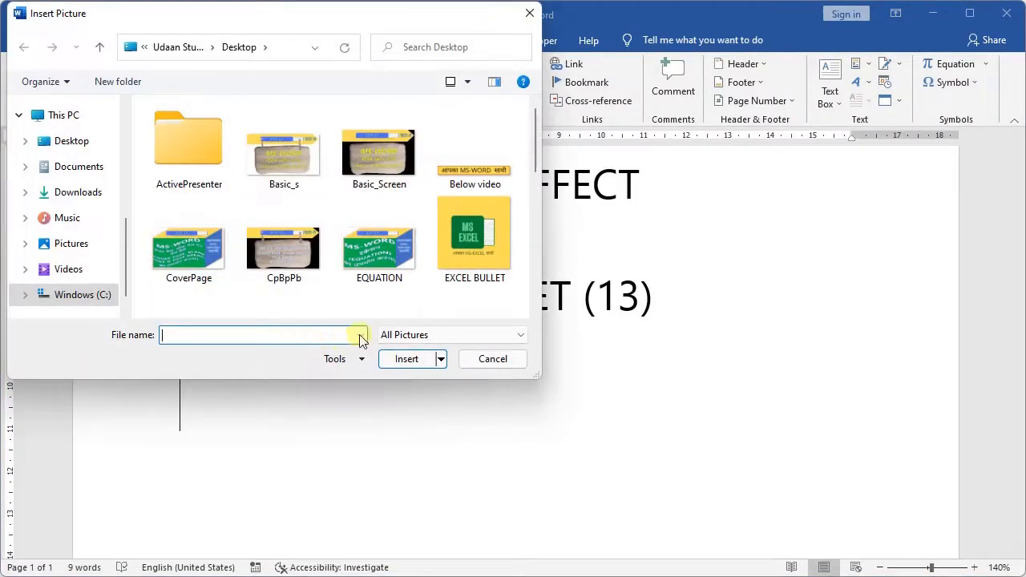
left_click(491, 359)
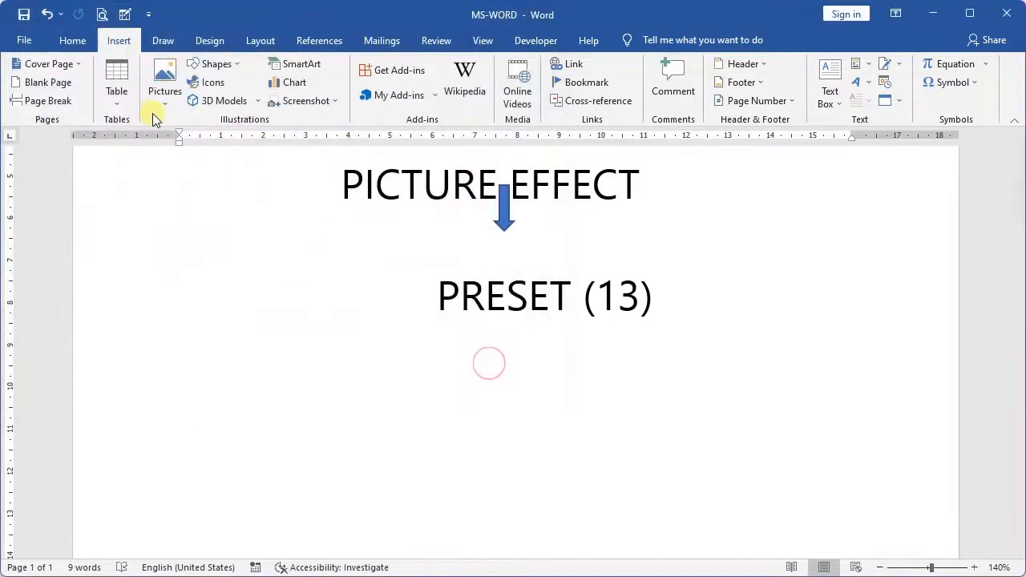
Step: Insert the picture wORD LOGO.png from this device below the PRESET (13) line
left_click(170, 95)
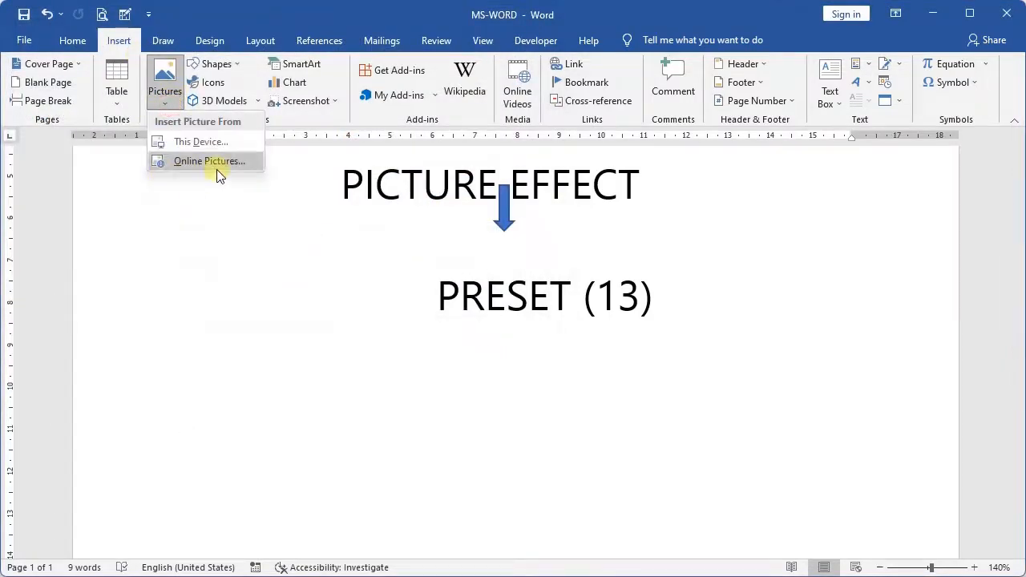
left_click(201, 142)
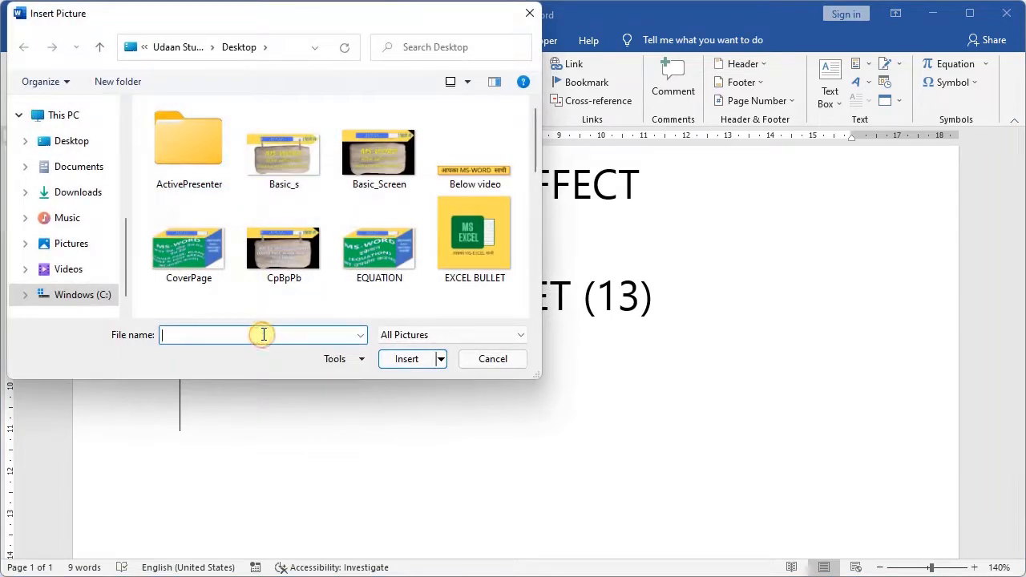
type("WORD")
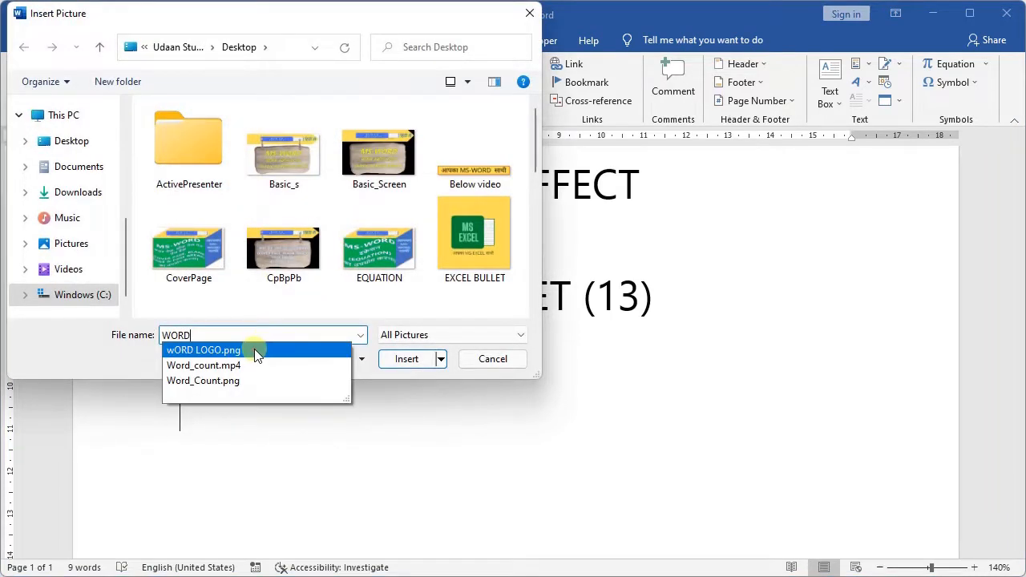
left_click(255, 355)
left_click(393, 358)
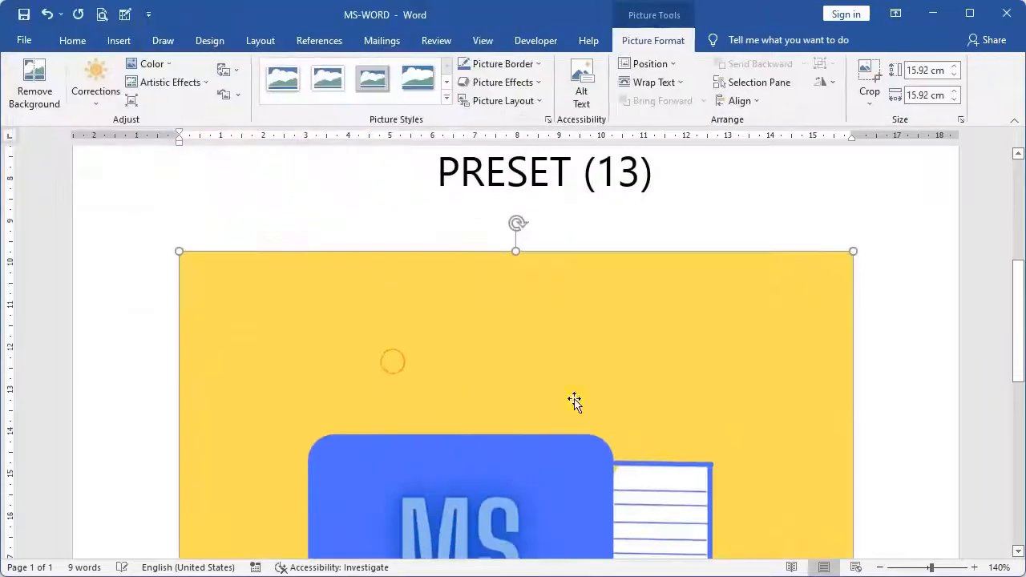
Step: Set the inserted logo picture's height to 1.5 cm, keeping its proportions, and deselect it
scroll(574, 402, "down", 5)
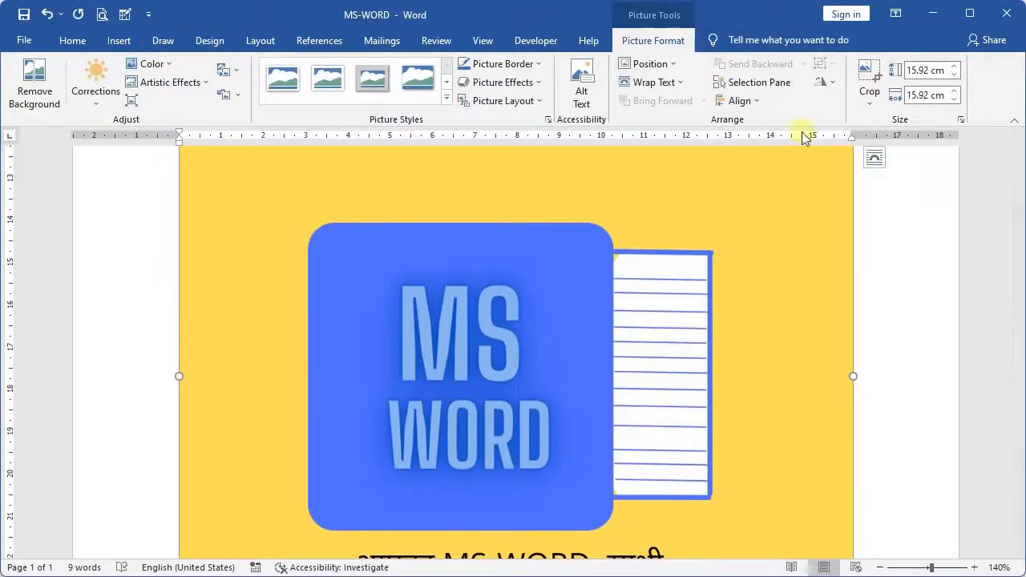
scroll(501, 361, "up", 6)
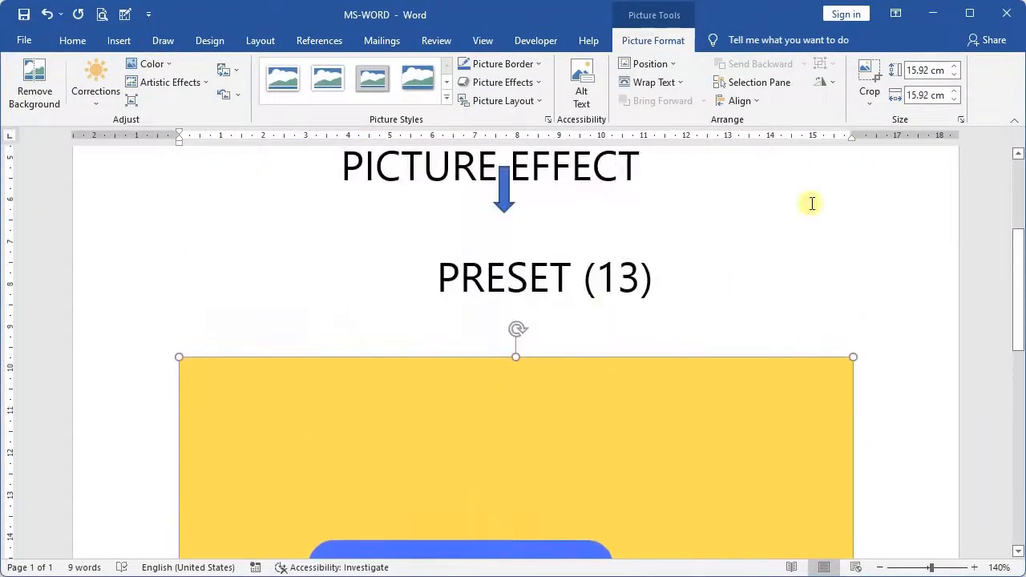
left_click(936, 71)
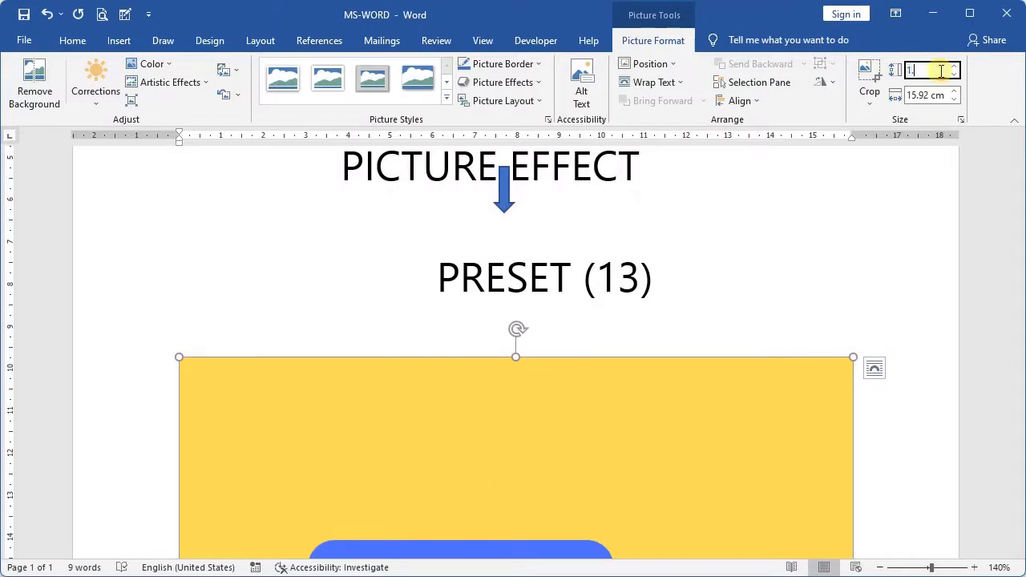
key("Return")
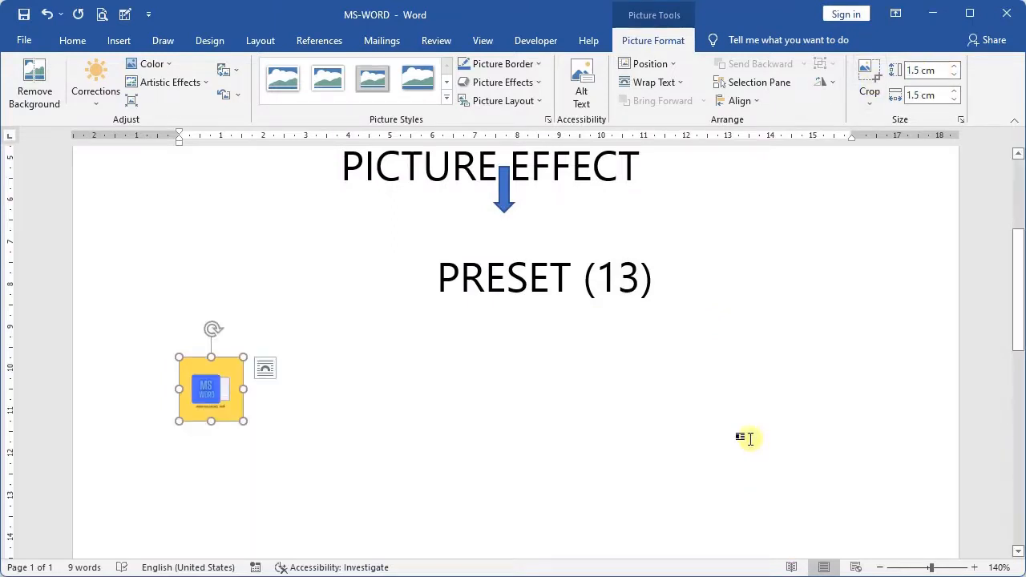
left_click(646, 437)
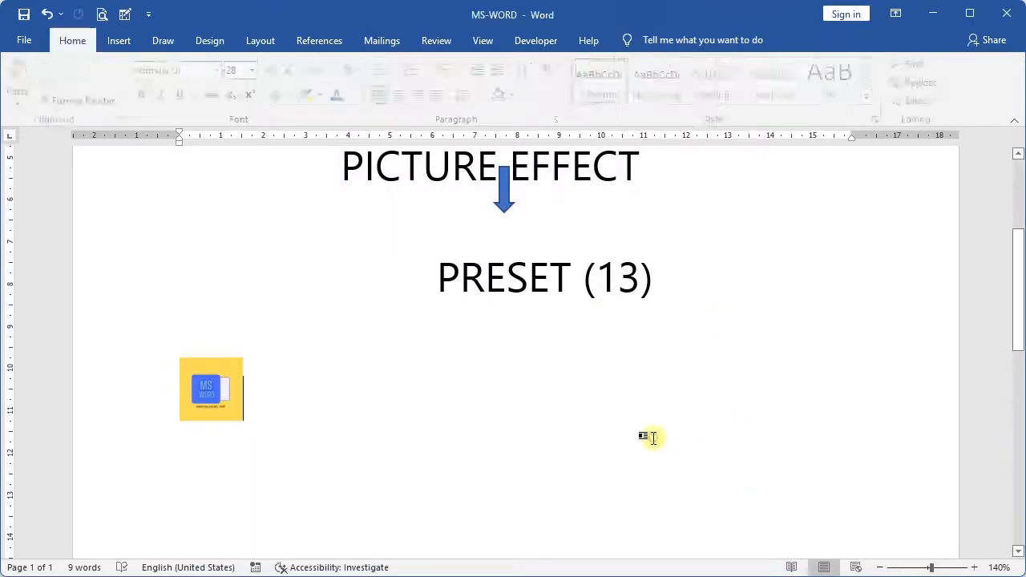
Step: Duplicate the logo picture twice so that three copies stand side by side on the same line
left_click(974, 566)
left_click(974, 567)
left_click(208, 394)
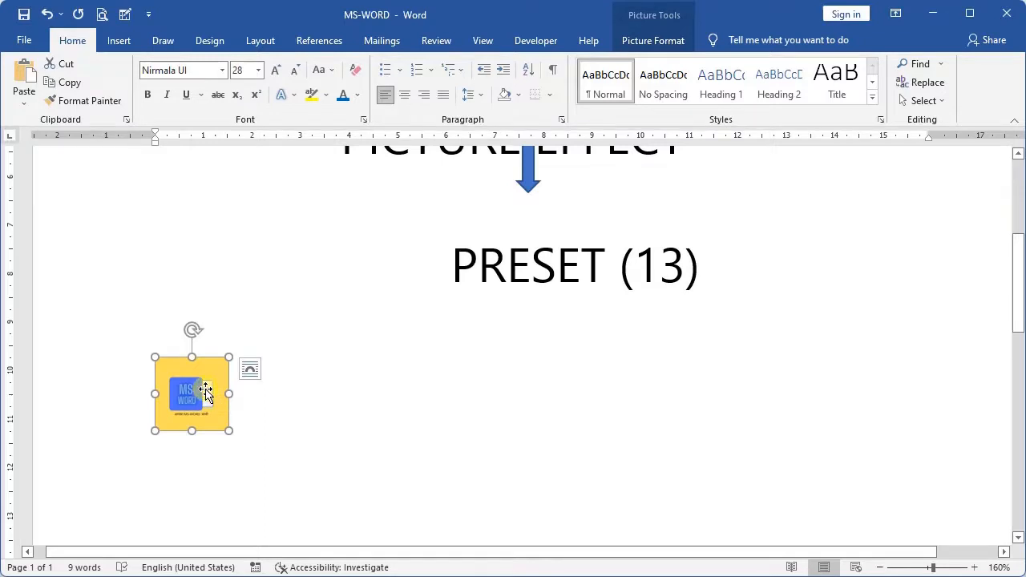
left_click_drag(206, 389, 206, 391)
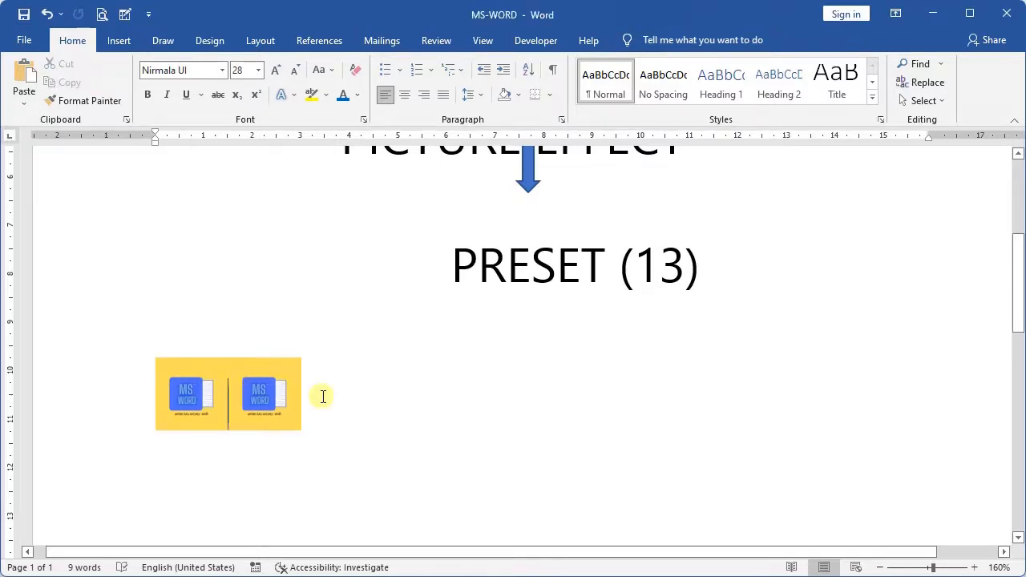
key("ctrl+d")
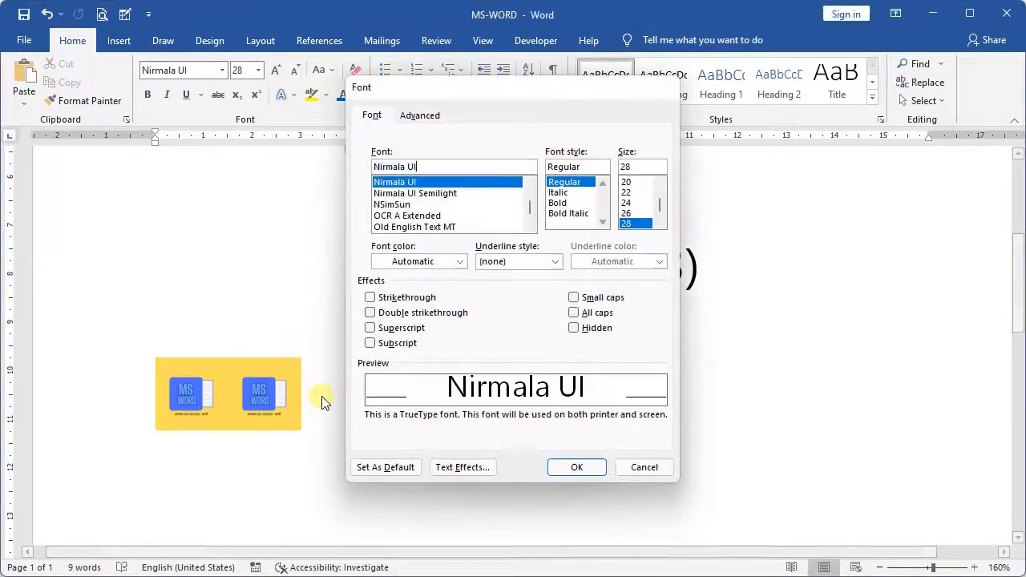
key("Escape")
left_click(245, 366)
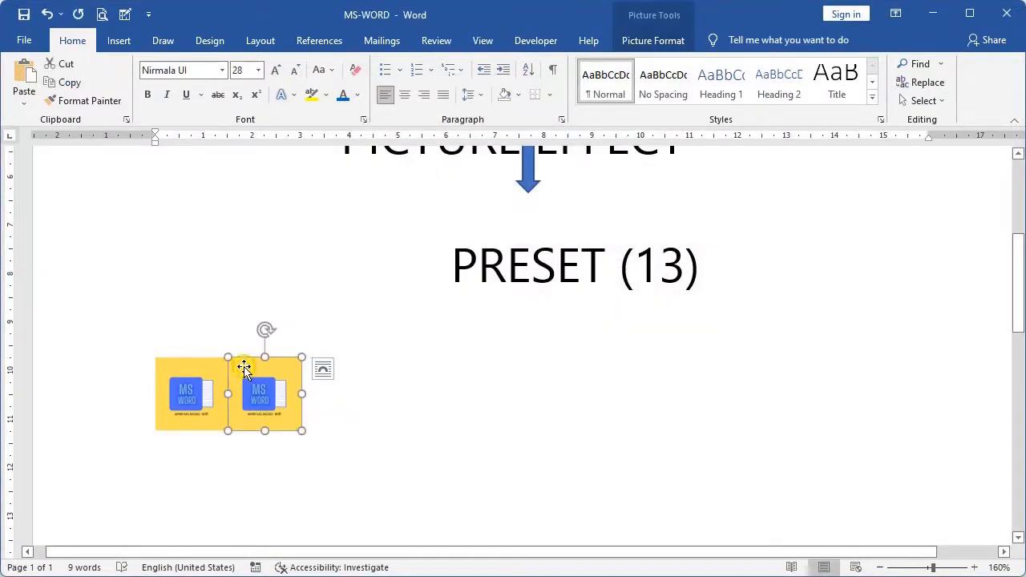
left_click_drag(245, 366, 244, 366)
left_click(353, 420)
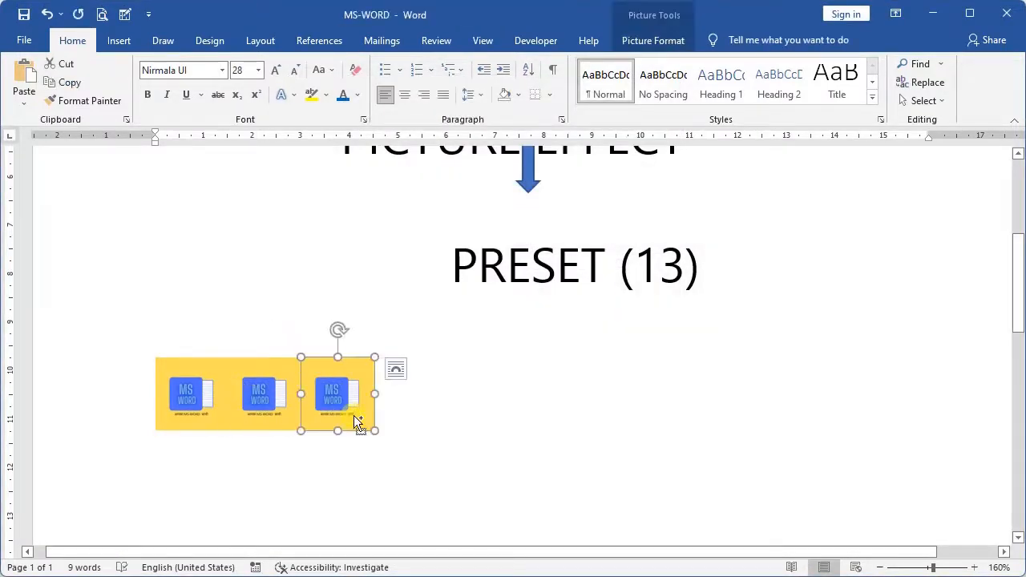
Step: Paste ten more copies of the logo picture after the third one to make thirteen in all
scroll(257, 408, "down", 3)
left_click(403, 219)
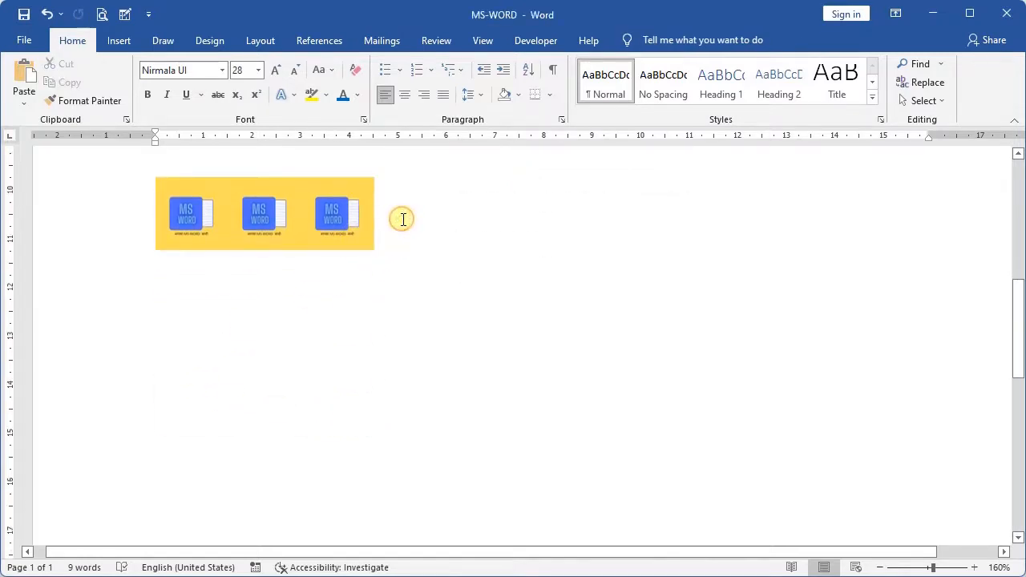
key("ctrl+v")
key("ctrl+v")
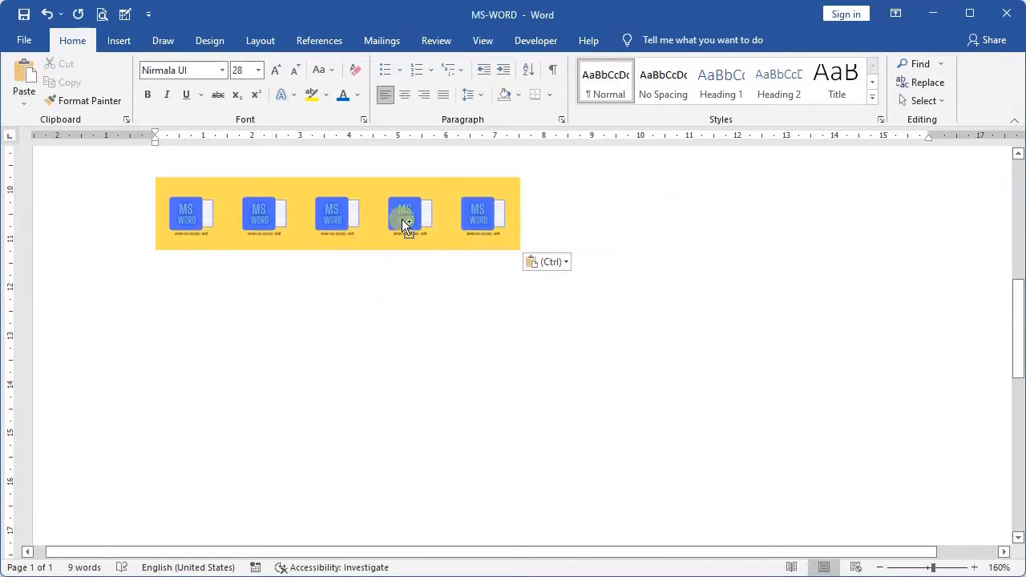
key("ctrl+v")
key("ctrl+v")
key("ctrl+v")
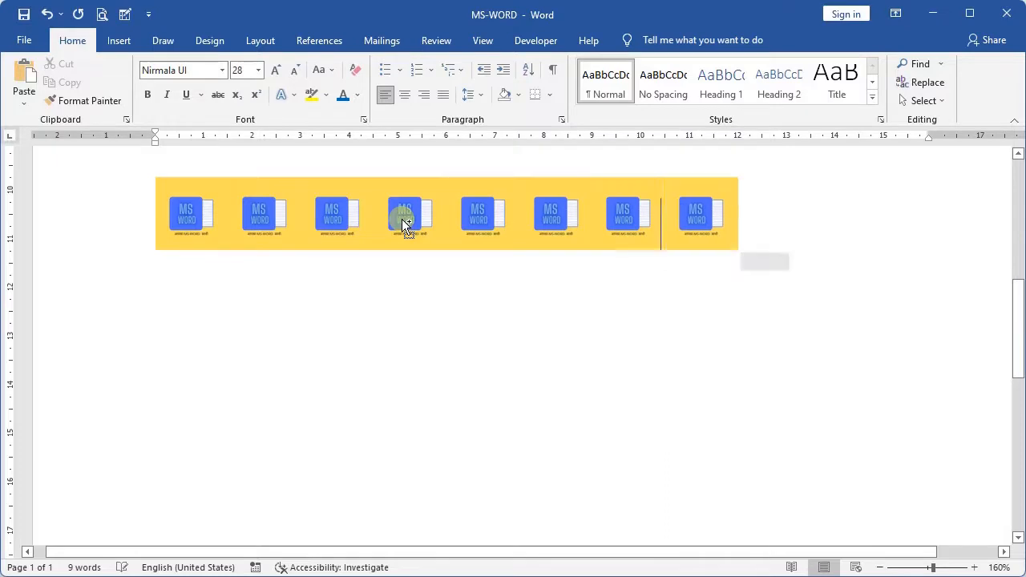
key("ctrl+v")
key("ctrl+v")
key("ctrl+v")
key("ctrl+v")
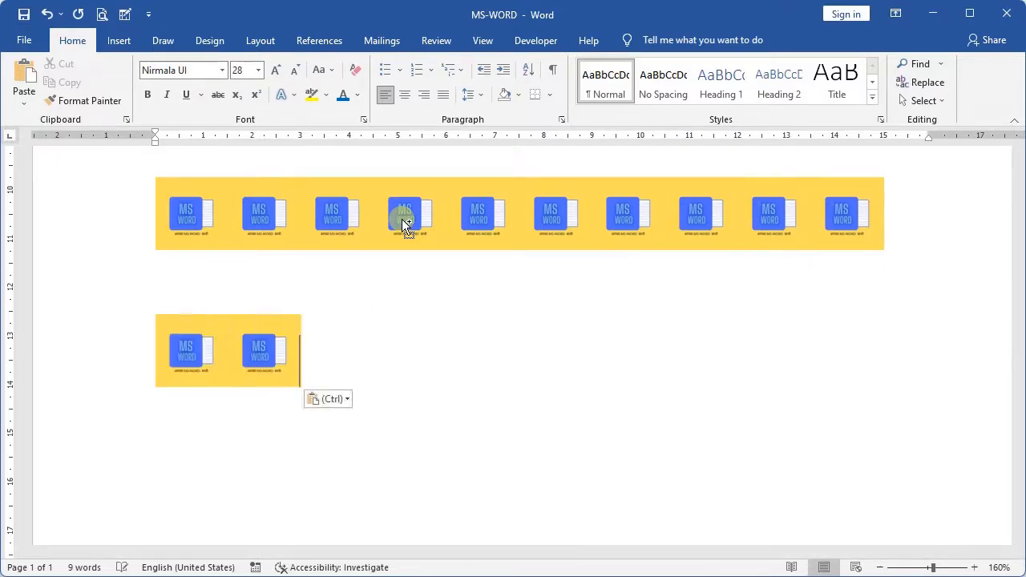
key("ctrl+v")
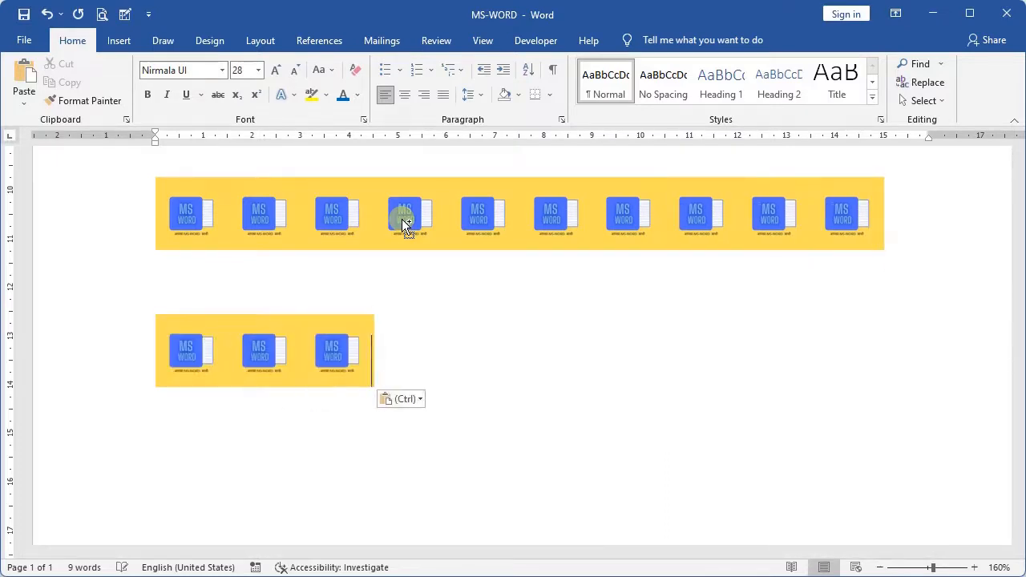
Step: Split the rows of logo pictures with paragraph breaks so that each picture stands on its own line
left_click(233, 234)
left_click(221, 230)
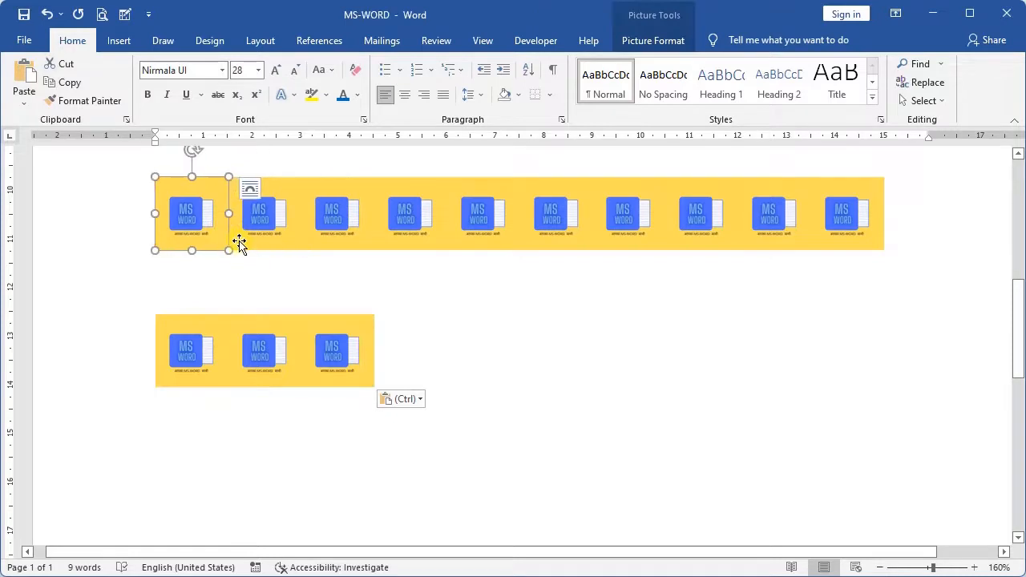
left_click(239, 238)
key("ctrl+z")
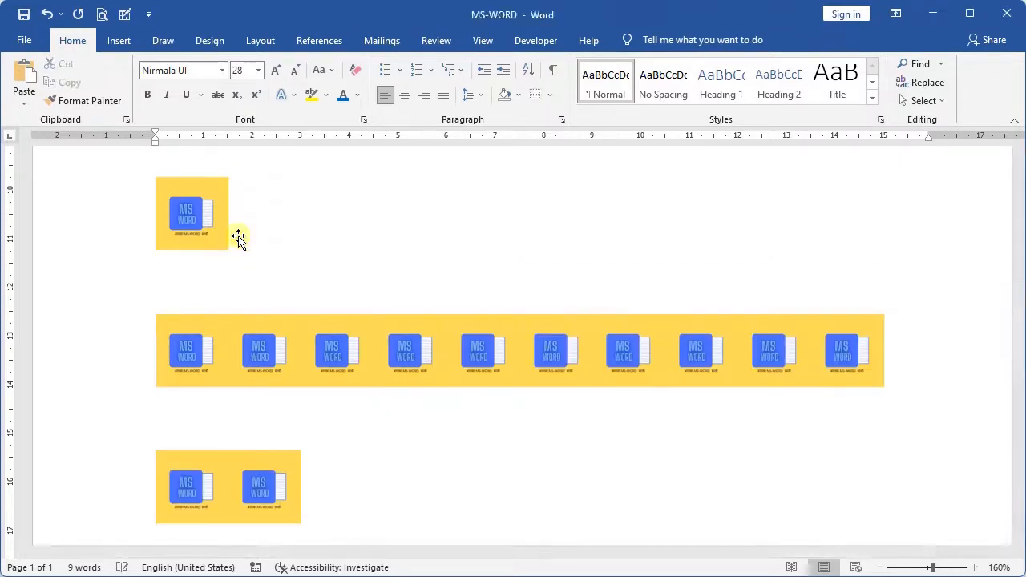
left_click(262, 368)
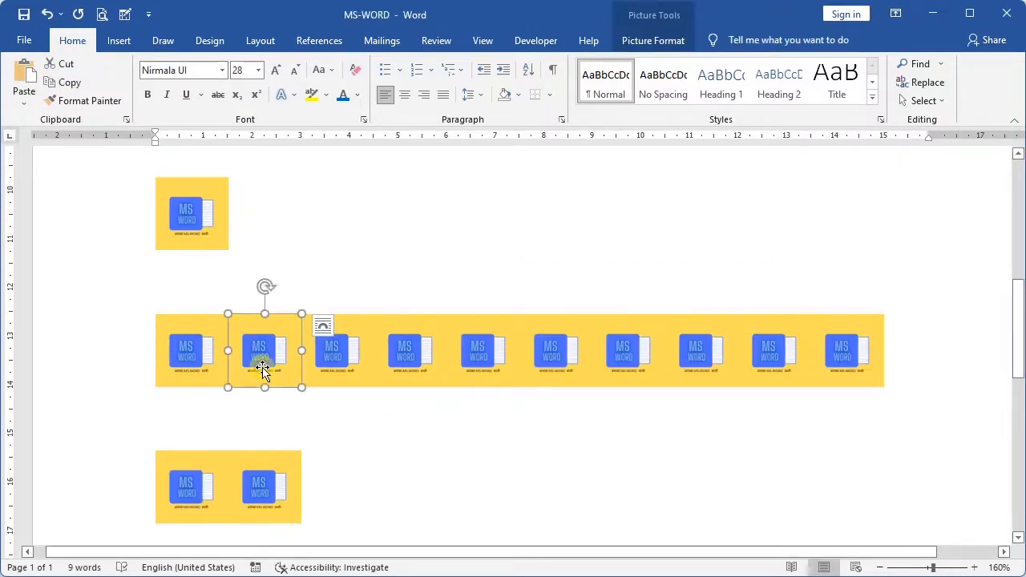
key("Return")
left_click(262, 481)
key("Return")
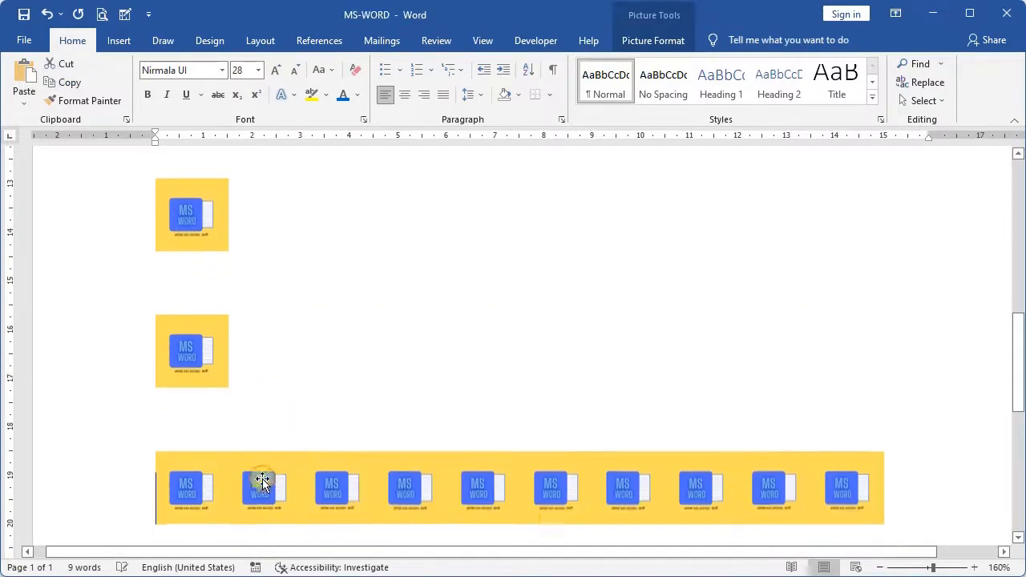
left_click(265, 468)
key("Return")
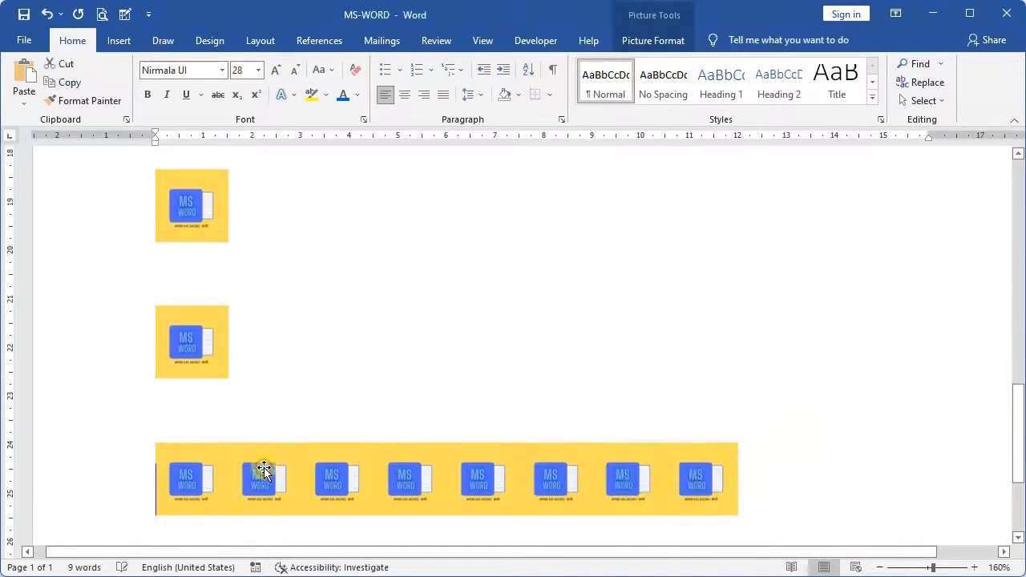
left_click(325, 474)
key("Return")
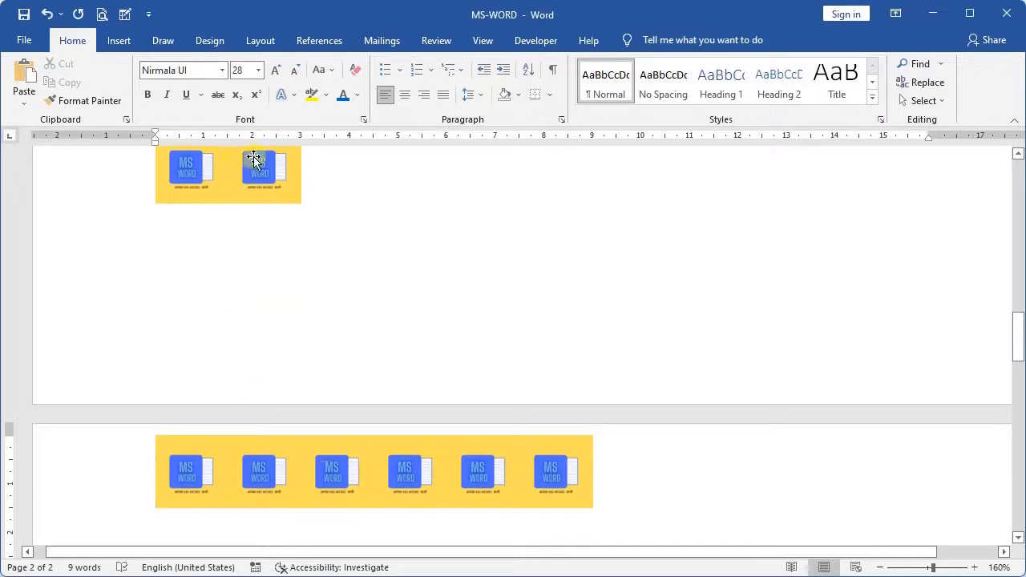
left_click(253, 156)
key("Return")
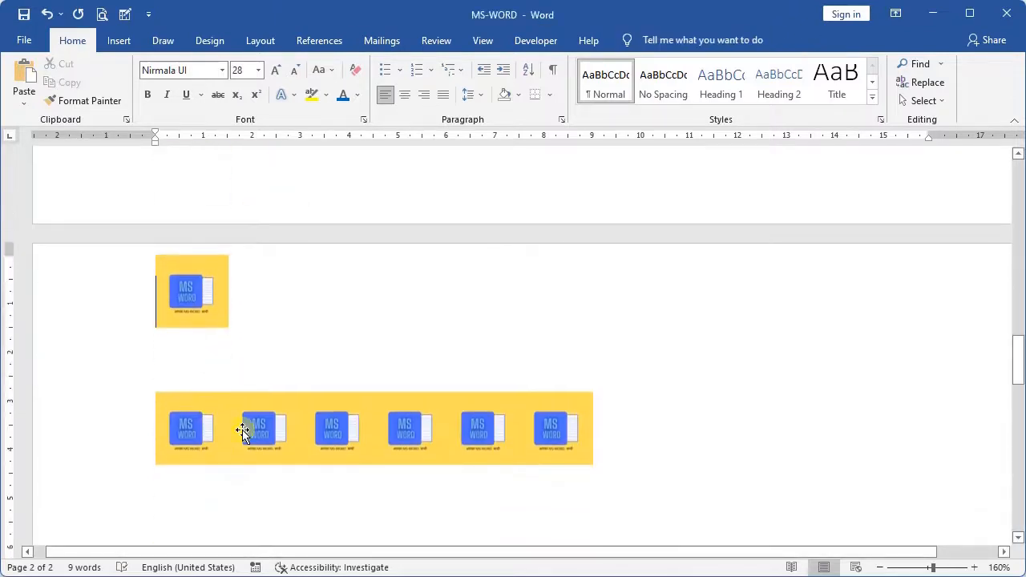
left_click(243, 431)
key("Return")
left_click(265, 458)
key("Return")
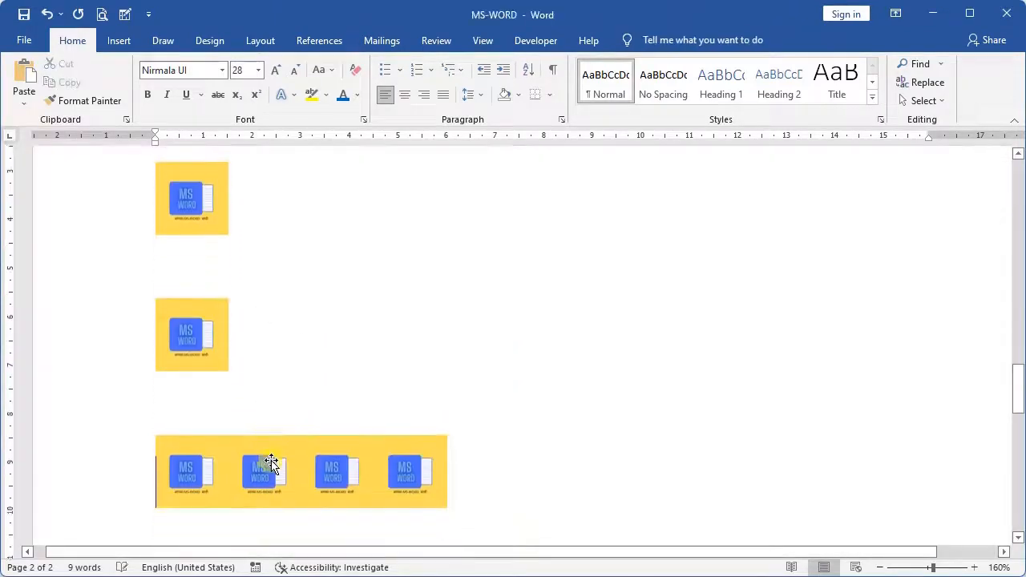
left_click(266, 468)
key("Return")
left_click(266, 469)
key("Return")
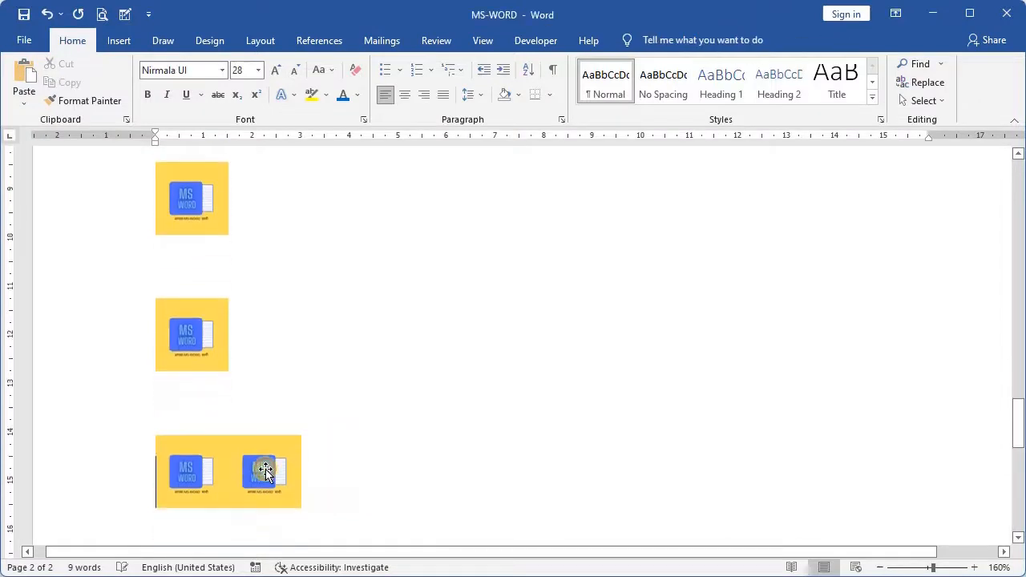
left_click(265, 470)
key("Return")
scroll(264, 469, "down", 3)
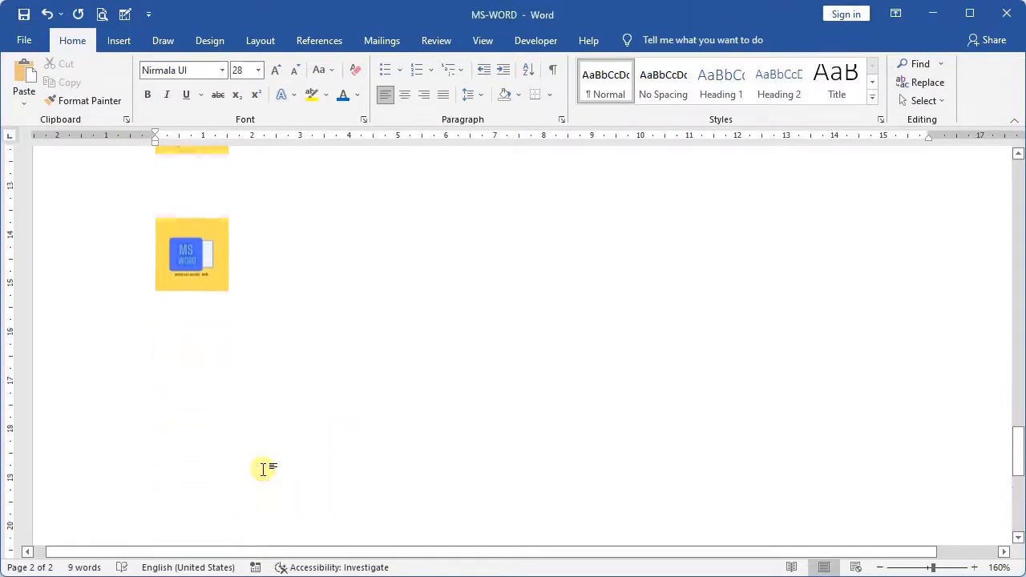
scroll(264, 469, "up", 10)
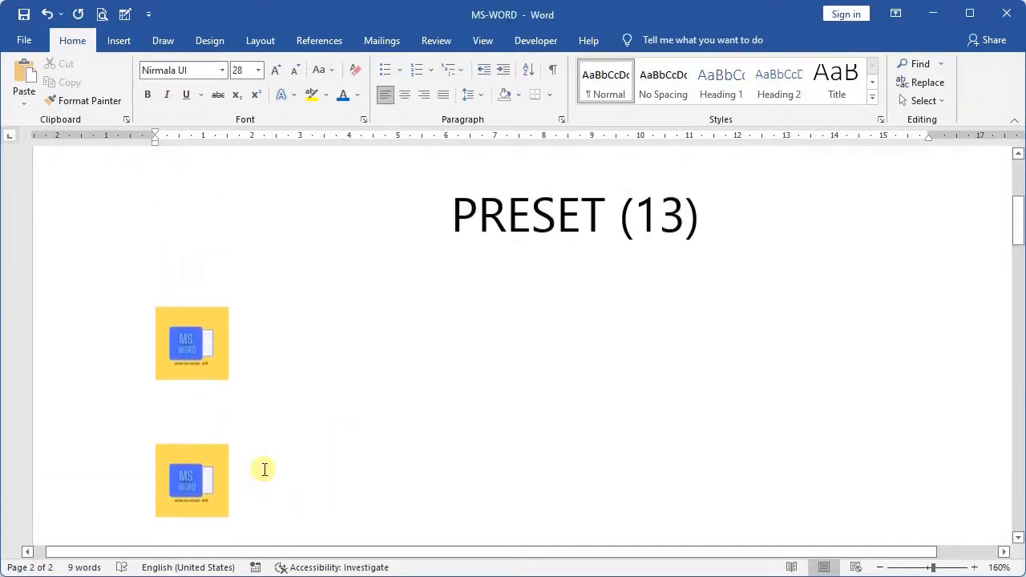
scroll(265, 468, "up", 4)
scroll(183, 366, "down", 5)
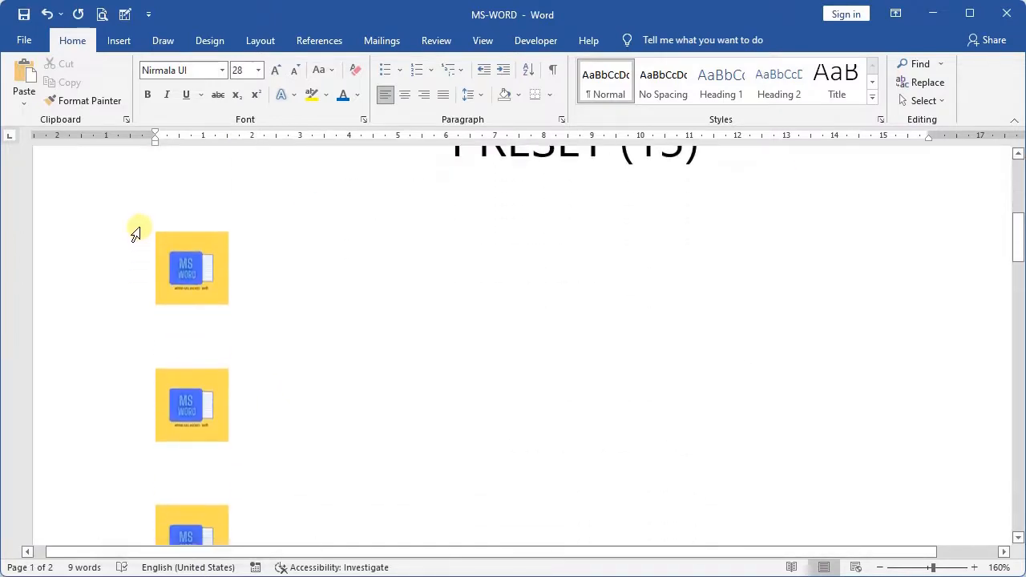
Step: Set the line spacing of all the logo picture lines below the PRESET (13) heading to 1.0 and clear the selection
left_click(150, 239)
key("shift+Up")
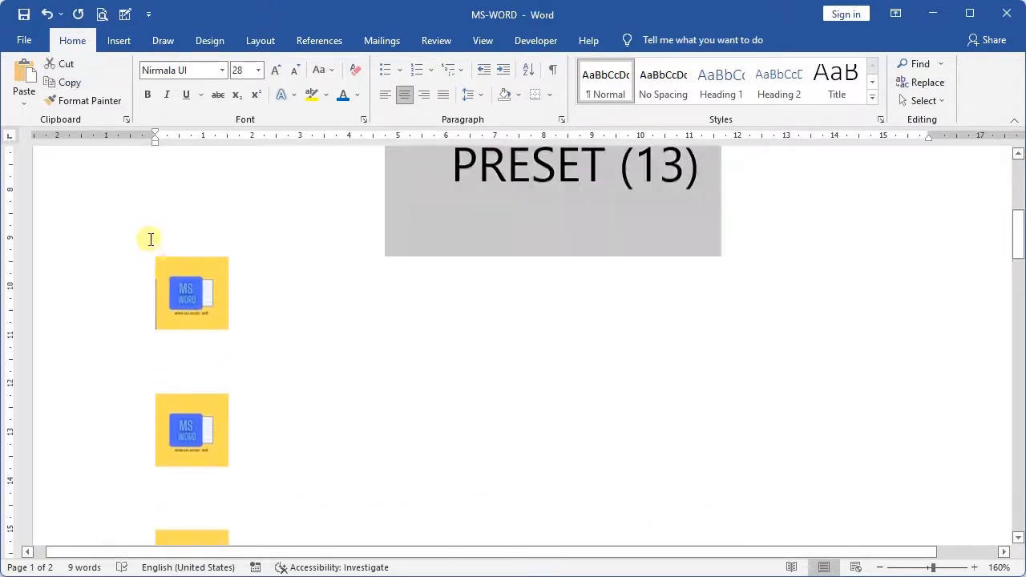
key("shift+Down")
key("shift+Down")
key("shift+Down")
key("shift+Down")
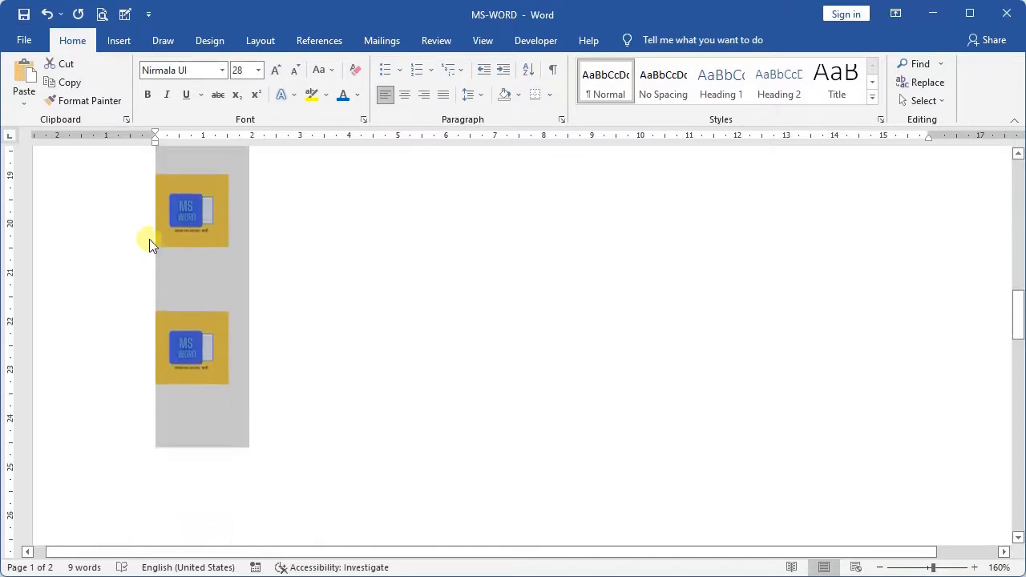
key("shift+Down")
key("shift+Down")
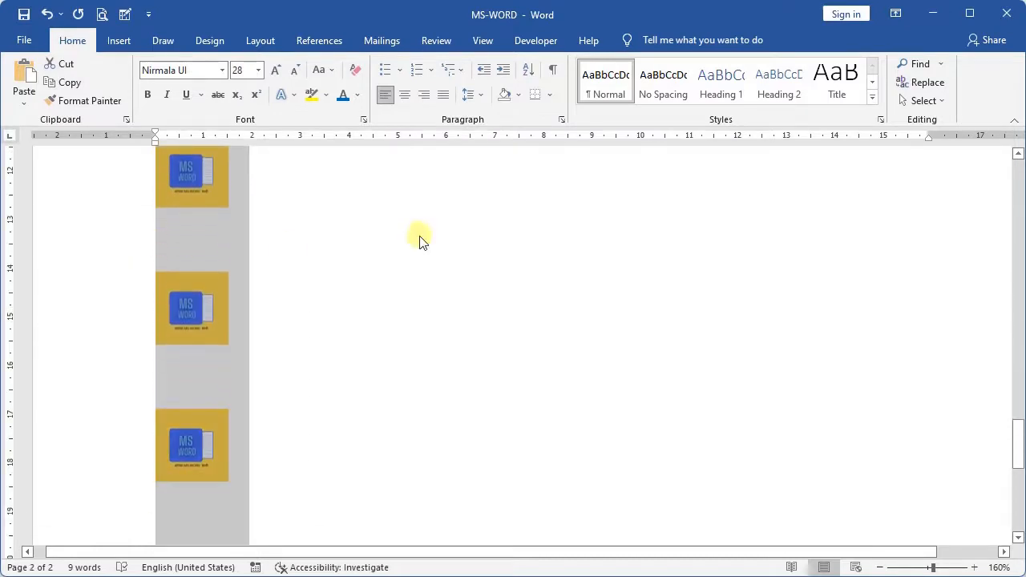
left_click(481, 95)
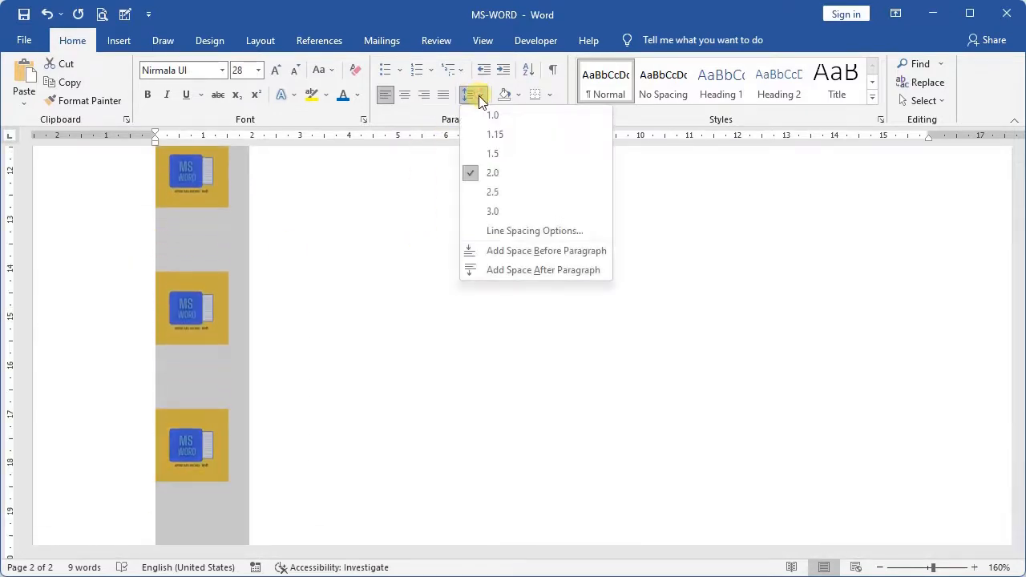
left_click(478, 107)
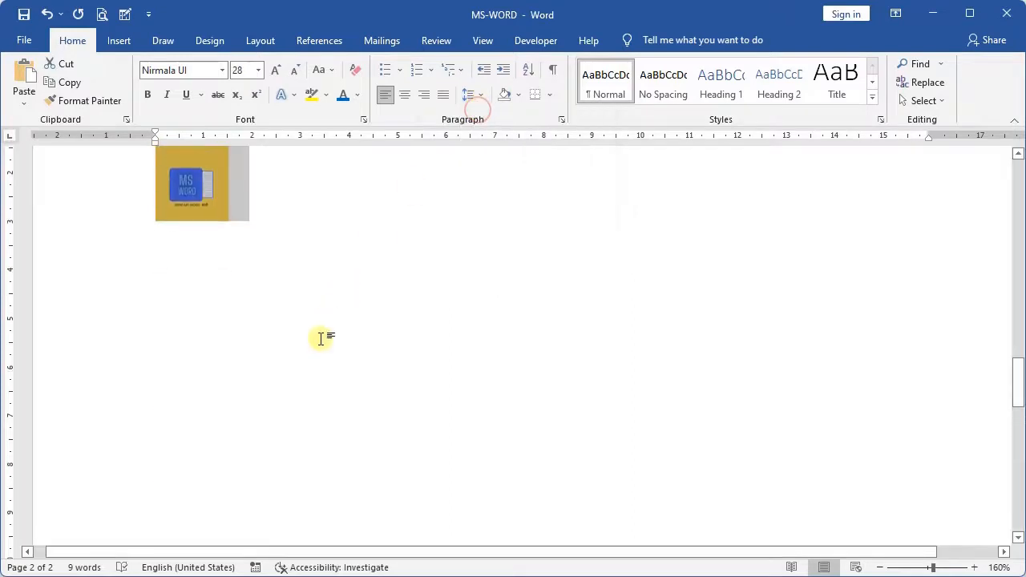
scroll(320, 338, "up", 10)
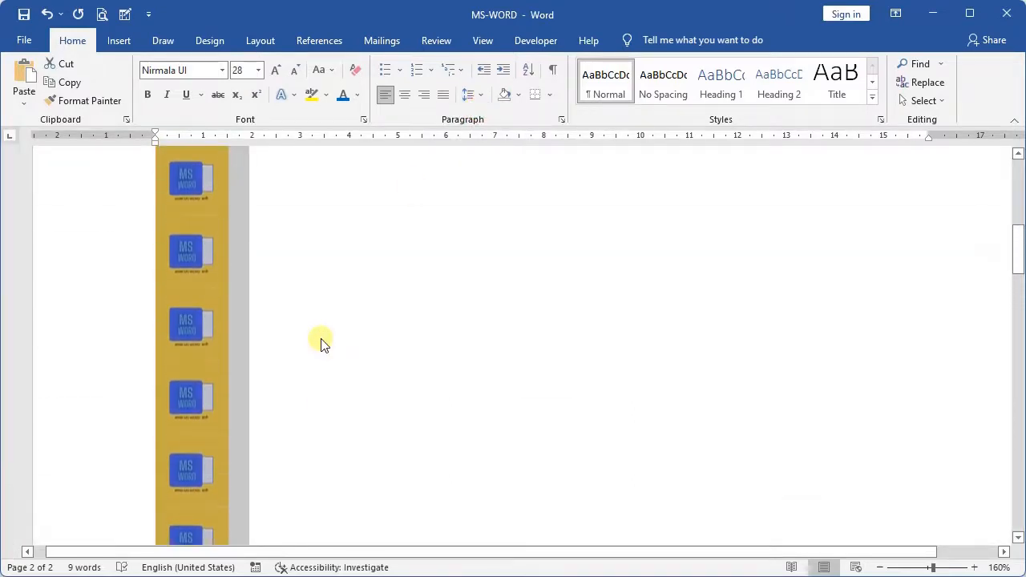
scroll(320, 339, "up", 5)
scroll(327, 417, "down", 3)
left_click(297, 380)
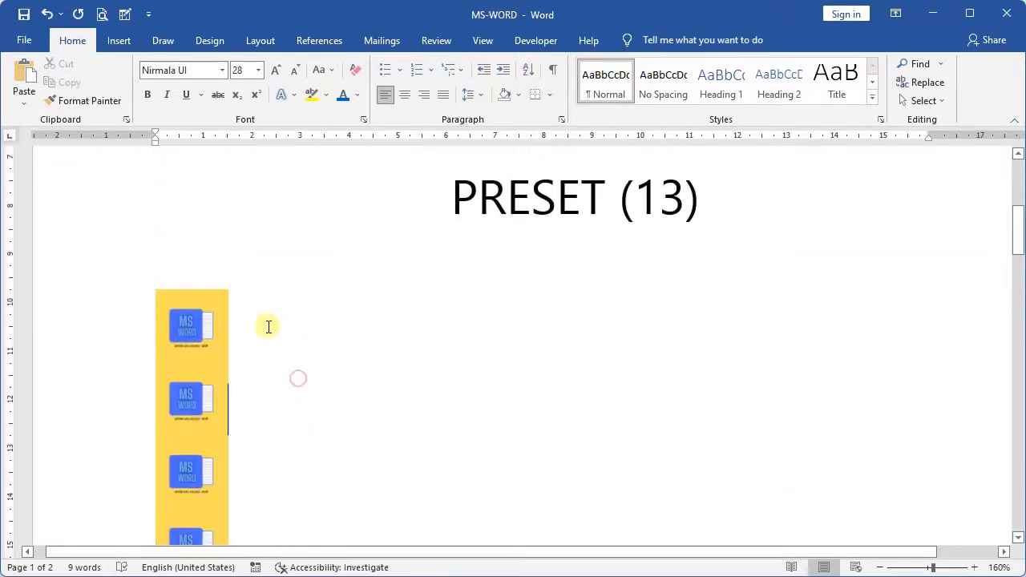
Step: Apply the No Presets picture effect to the first logo picture in the column under the PRESET (13) heading
scroll(269, 327, "down", 12)
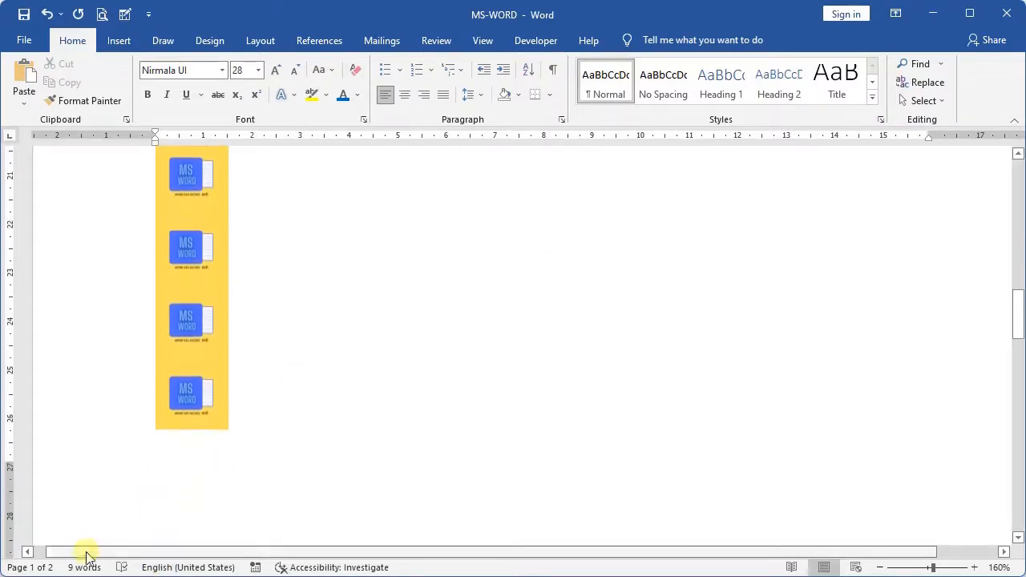
scroll(160, 502, "up", 7)
scroll(250, 363, "up", 1)
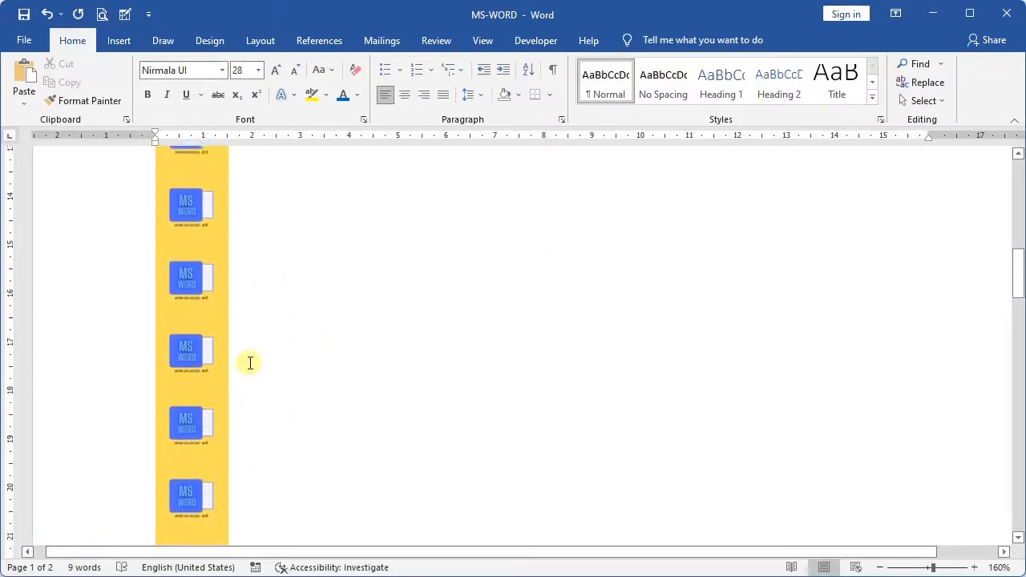
scroll(250, 363, "up", 7)
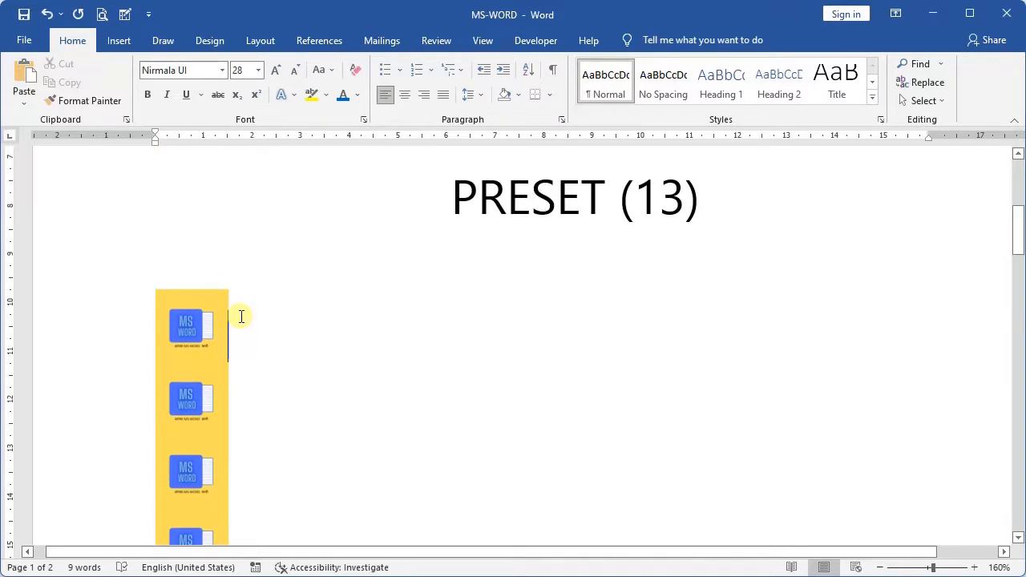
left_click(191, 321)
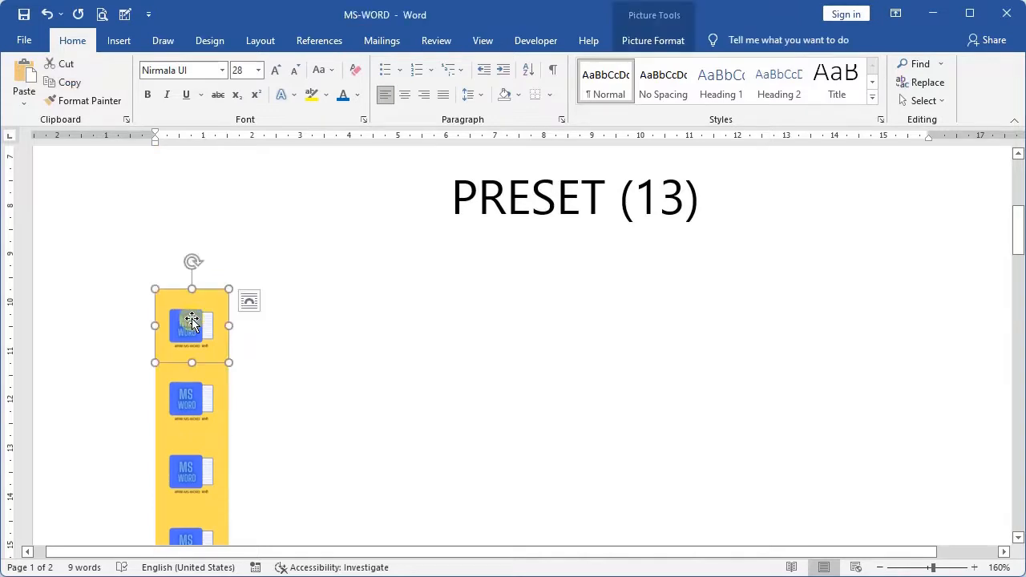
scroll(440, 234, "up", 7)
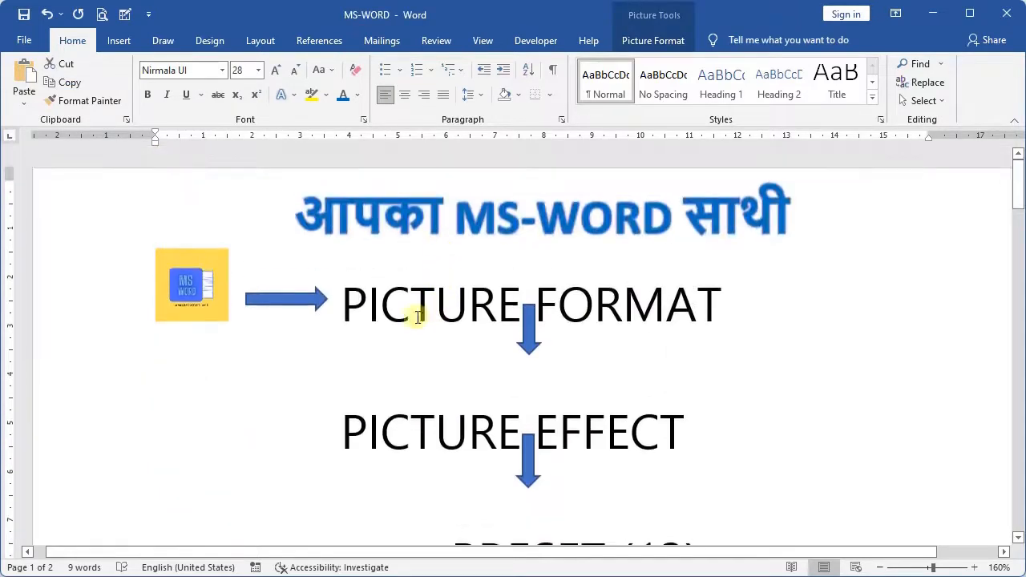
scroll(531, 470, "down", 6)
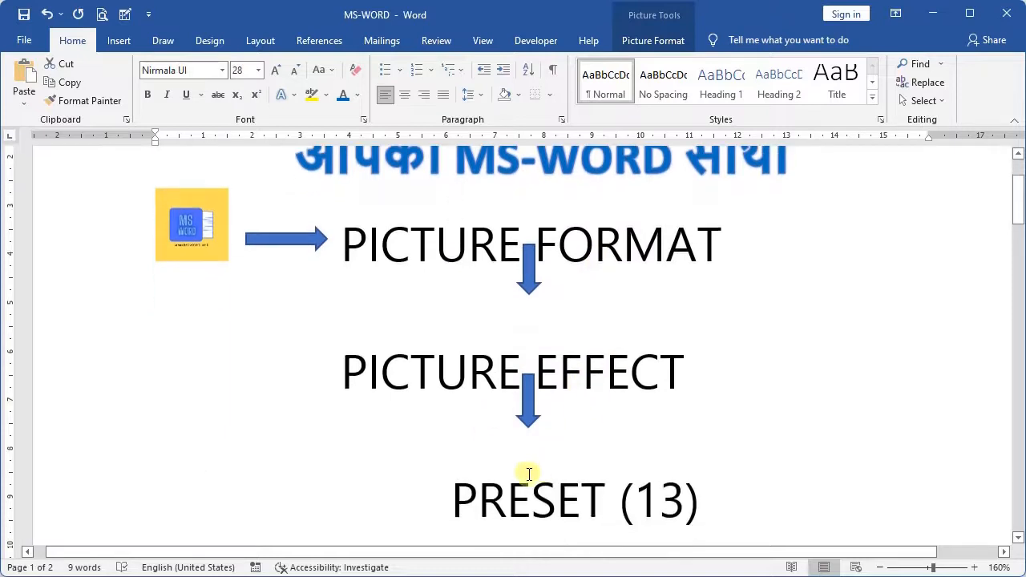
left_click(647, 44)
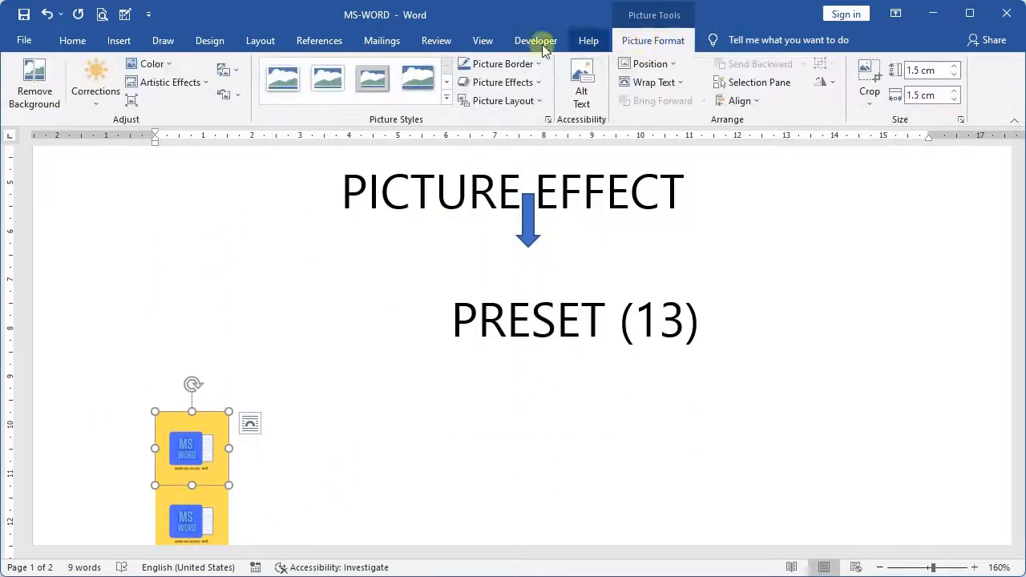
left_click(539, 83)
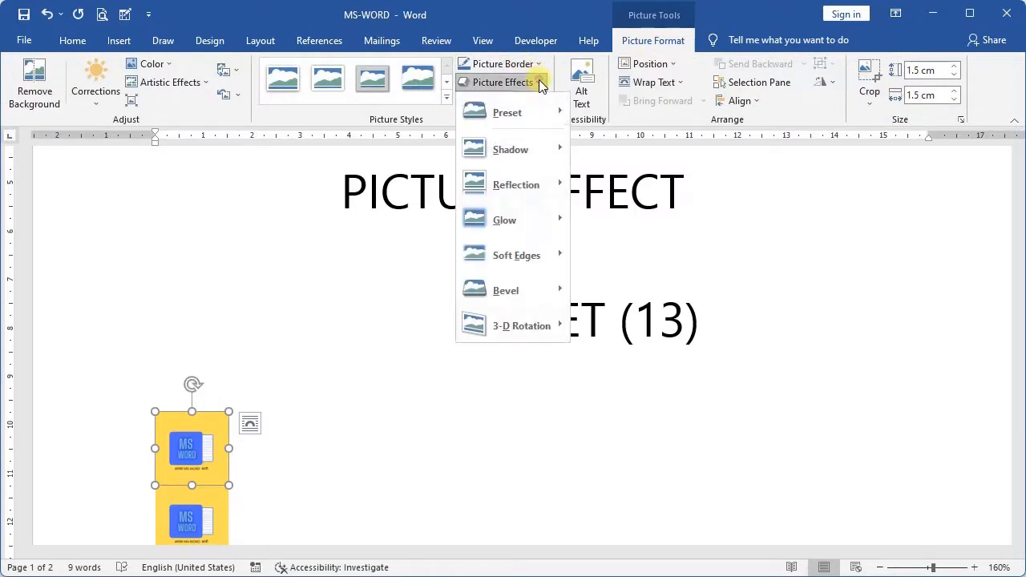
mouse_move(534, 116)
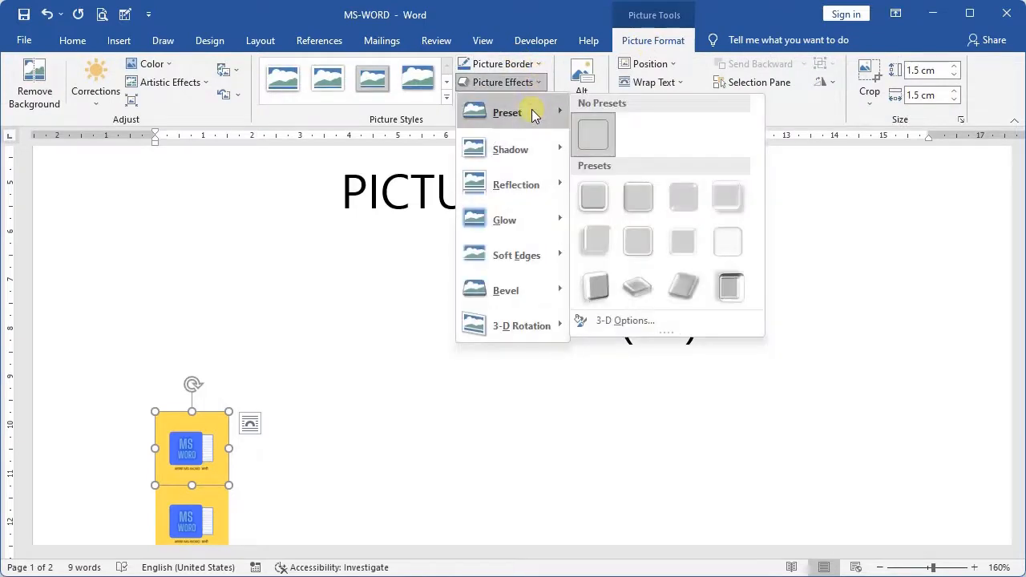
left_click(602, 128)
Step: Label the first logo picture in the column "NO PRESET" on the same line
left_click(249, 456)
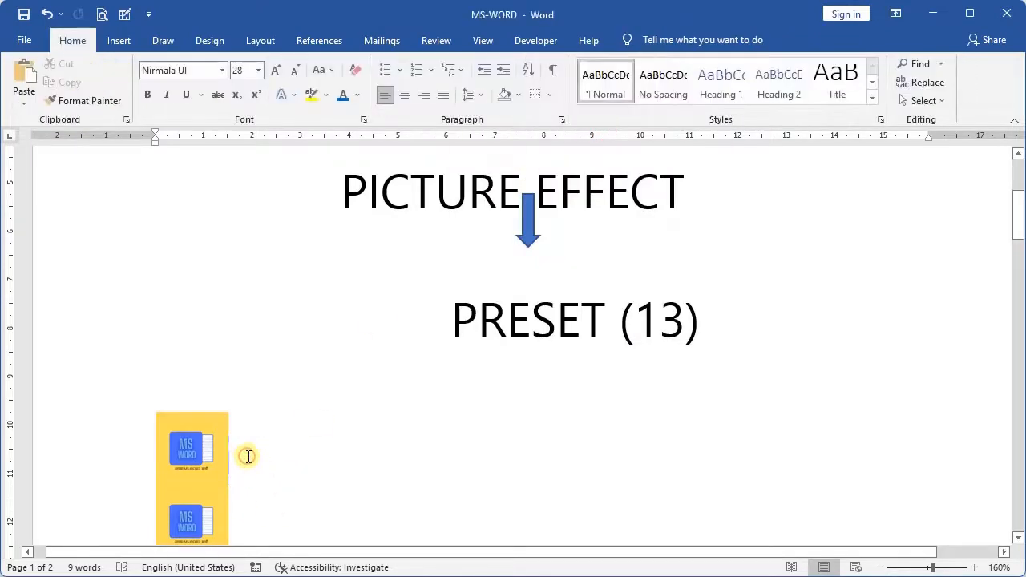
type("NO")
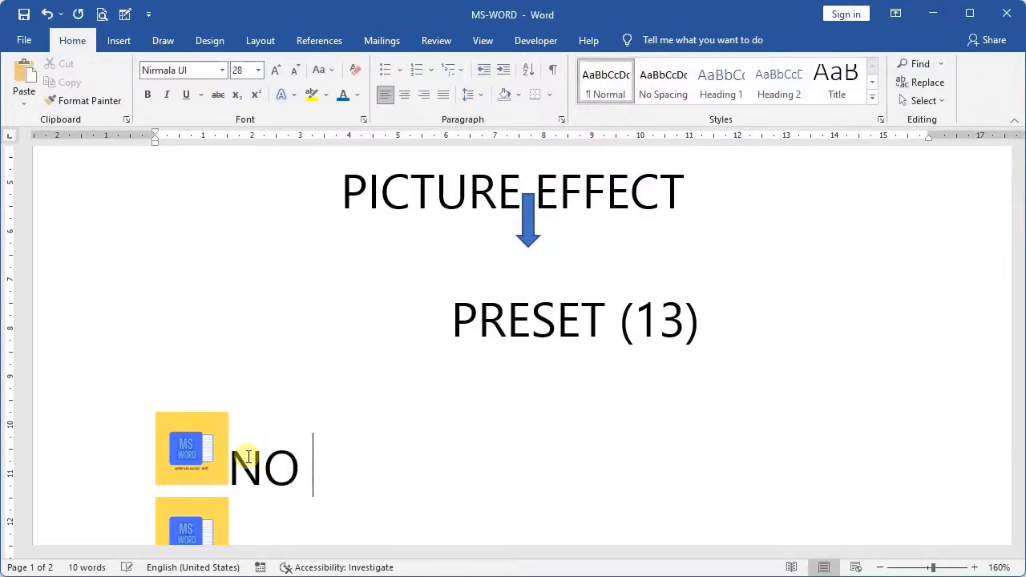
type(" PRESE")
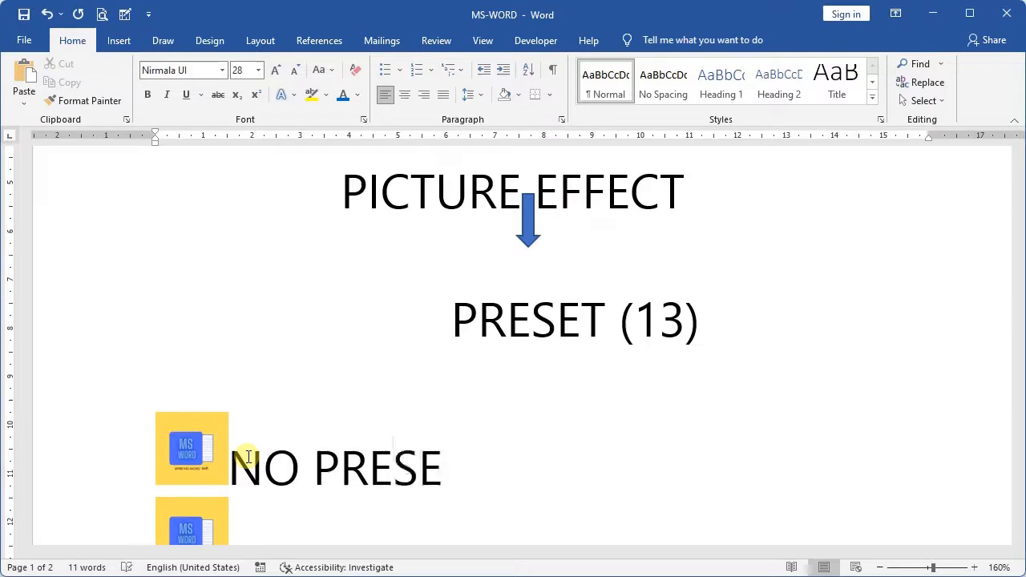
type("T")
Step: Apply the first Preset picture effect to the second logo picture and label it "PRESET1" on the same line
scroll(202, 473, "down", 2)
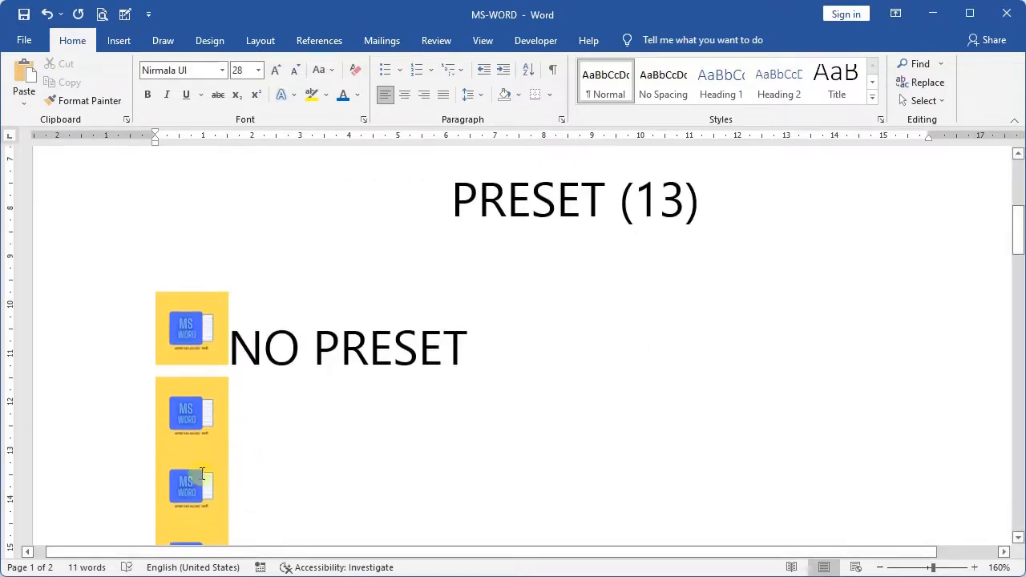
left_click(190, 409)
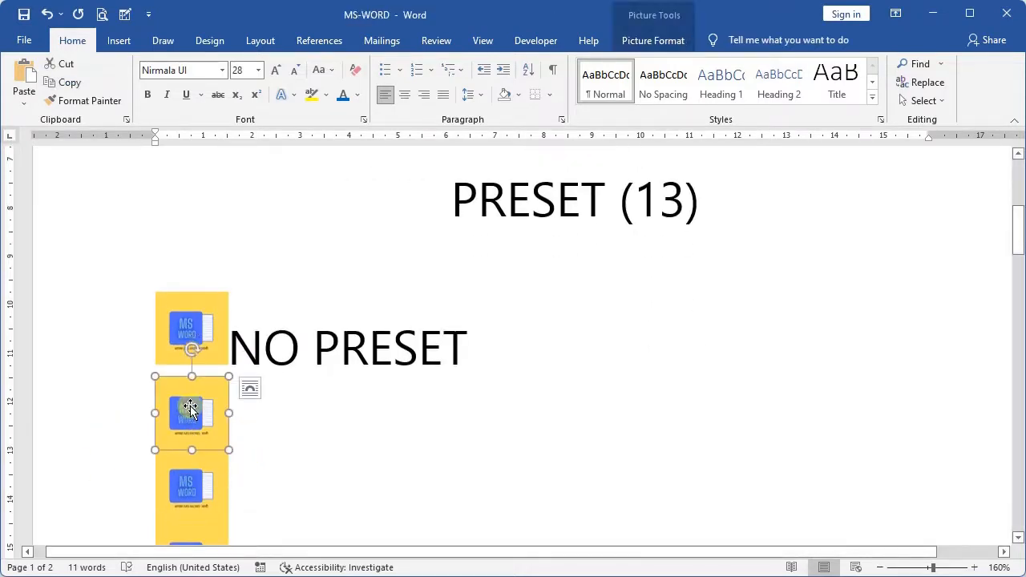
left_click(638, 40)
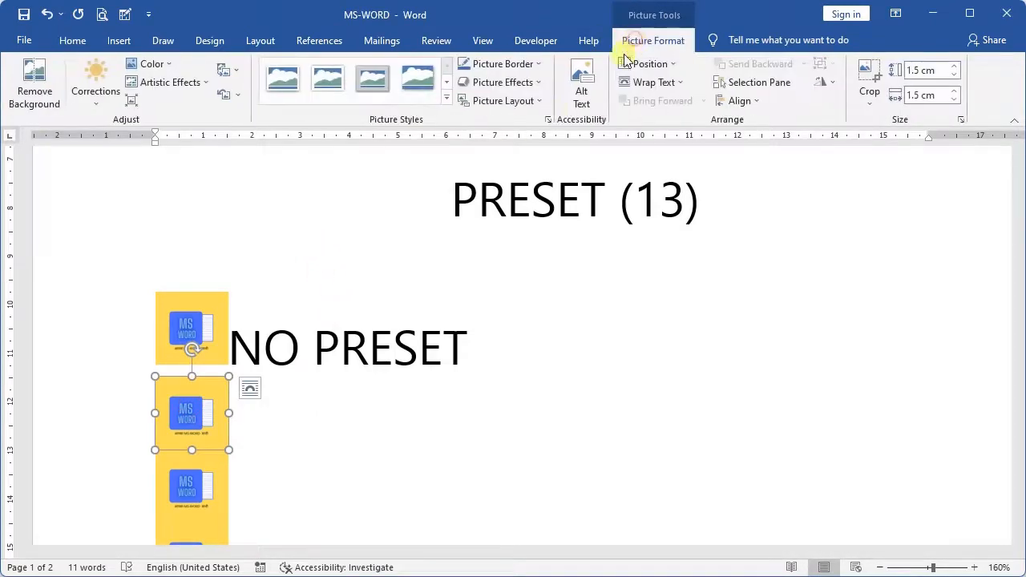
left_click(539, 82)
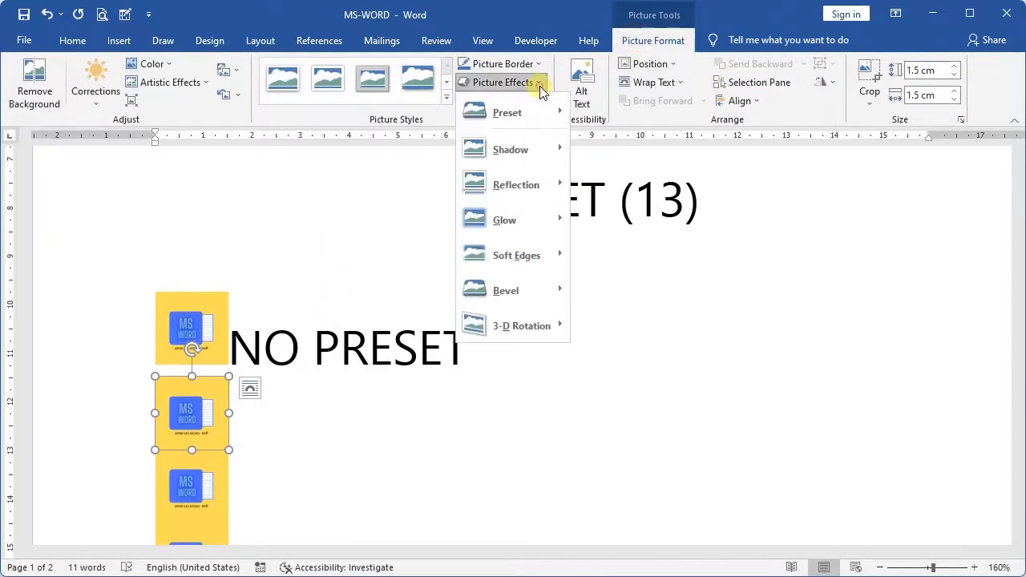
mouse_move(543, 110)
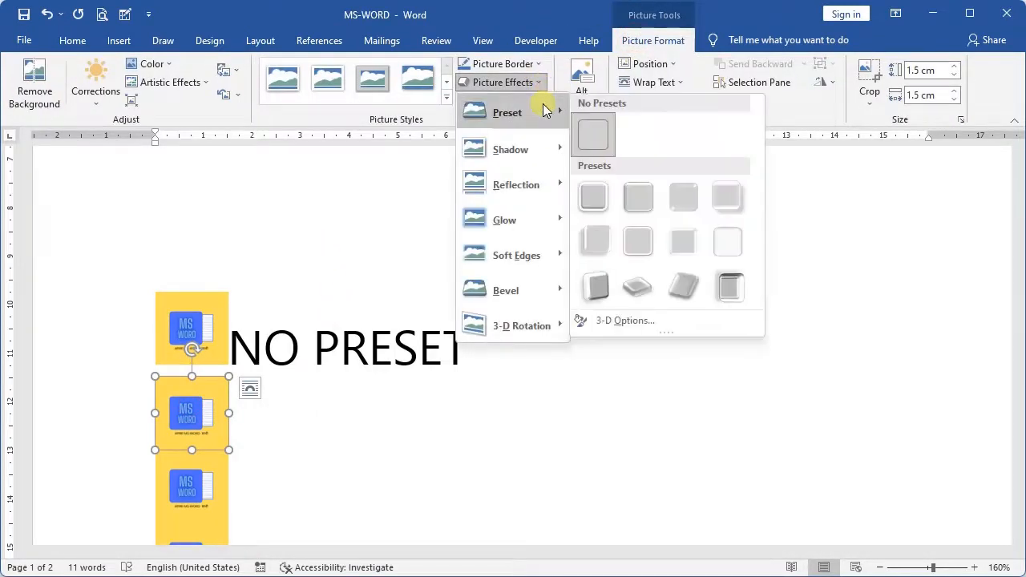
left_click(589, 196)
left_click(313, 432)
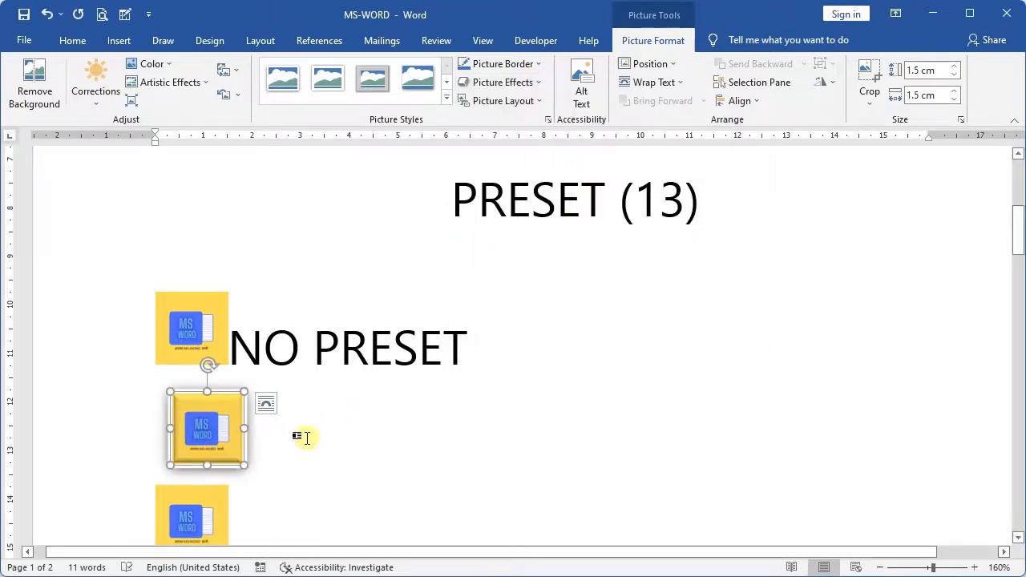
type("PR")
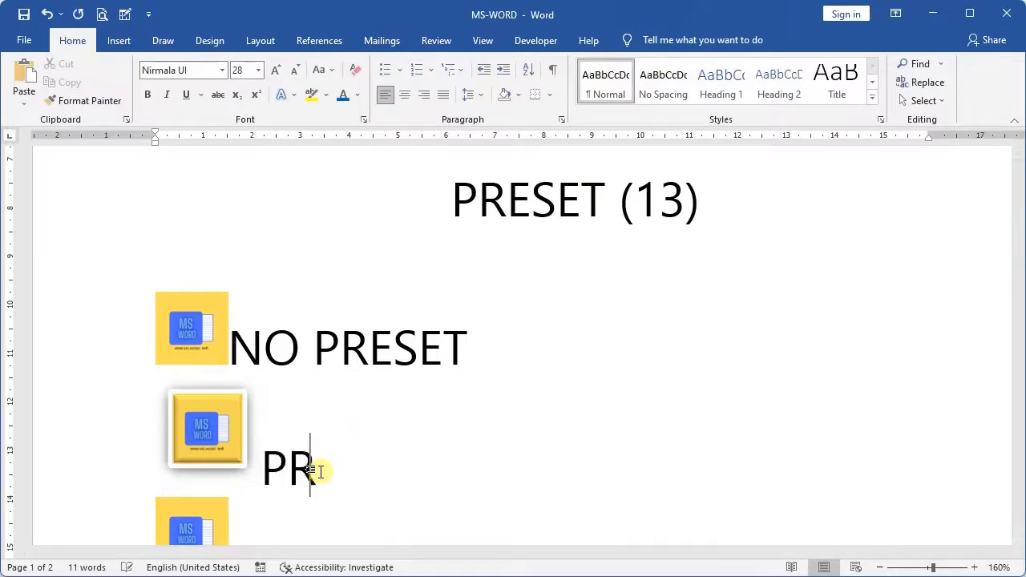
type("ESET1")
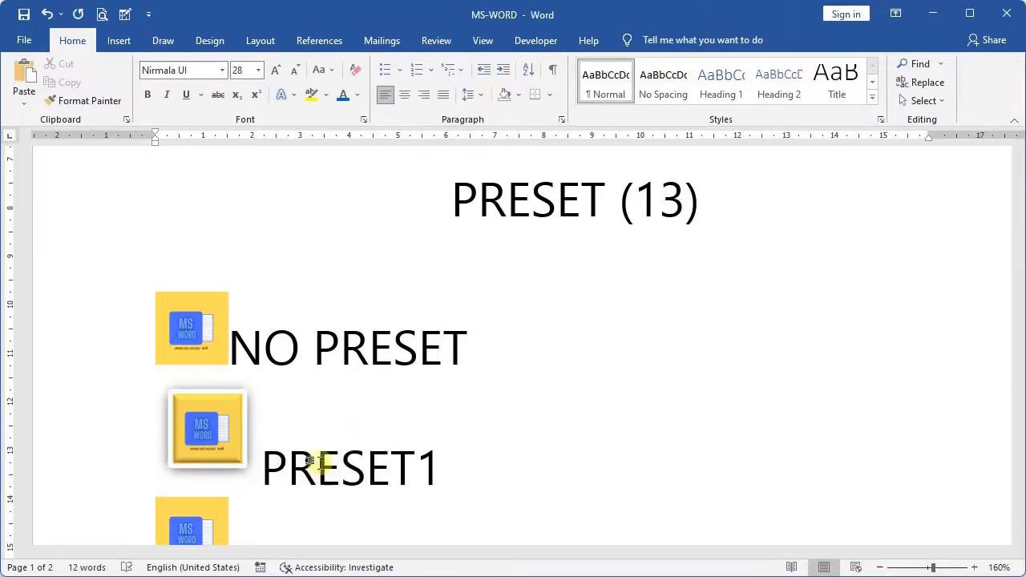
Step: Apply the second Preset picture effect to the third logo picture and label it "PRESET2" on the same line
scroll(318, 461, "down", 3)
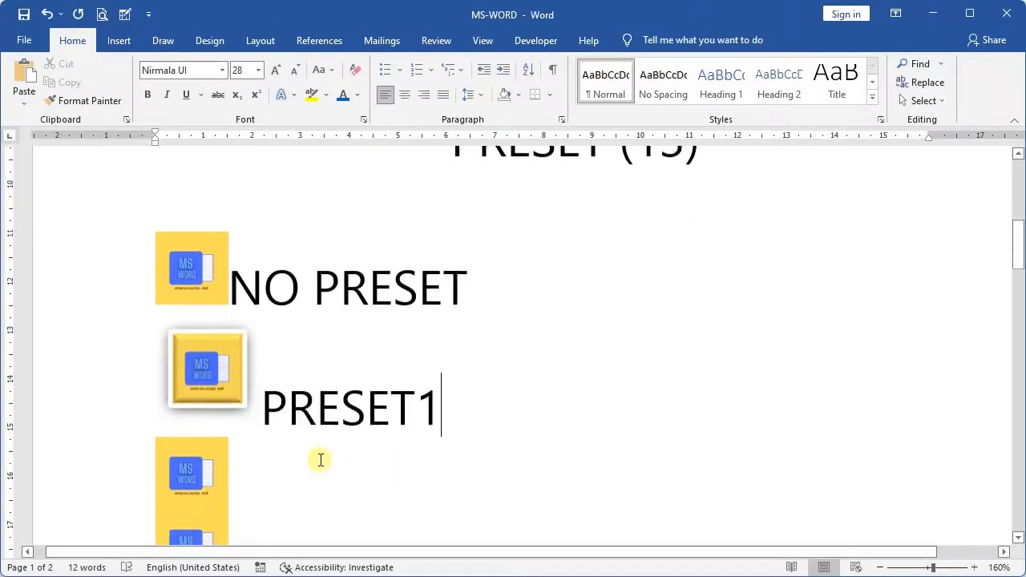
left_click(205, 409)
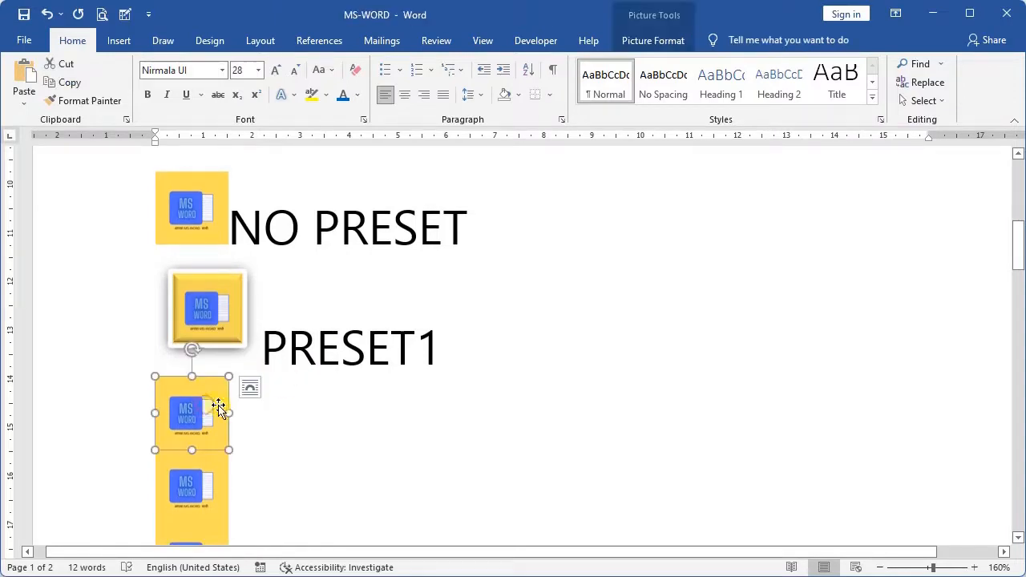
left_click(641, 42)
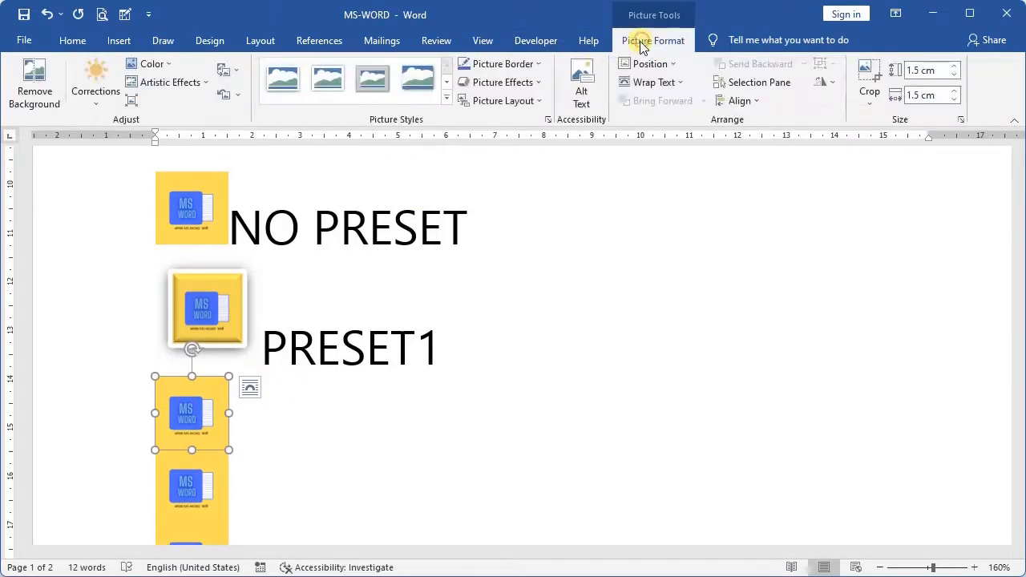
left_click(529, 83)
mouse_move(543, 112)
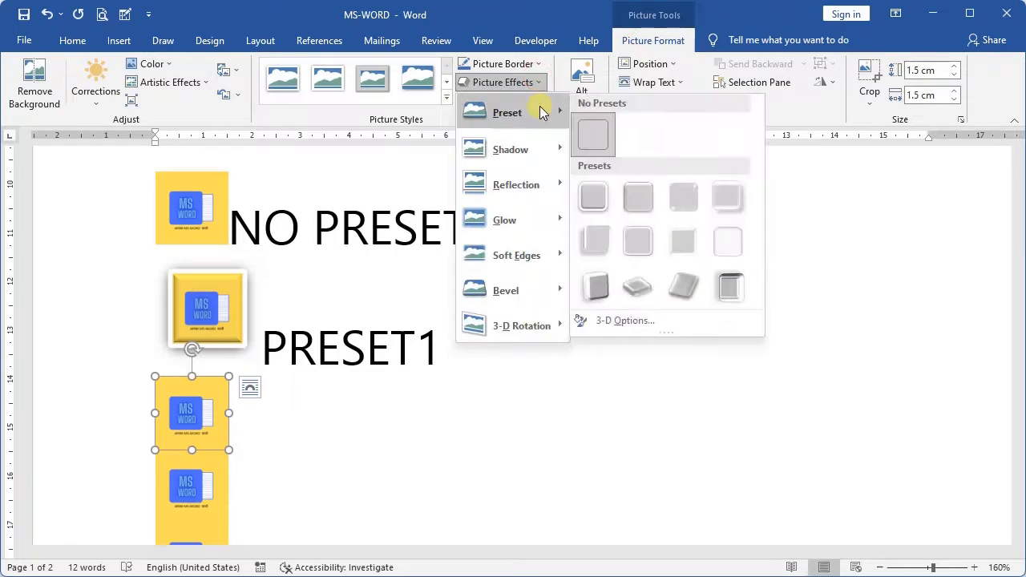
left_click(638, 195)
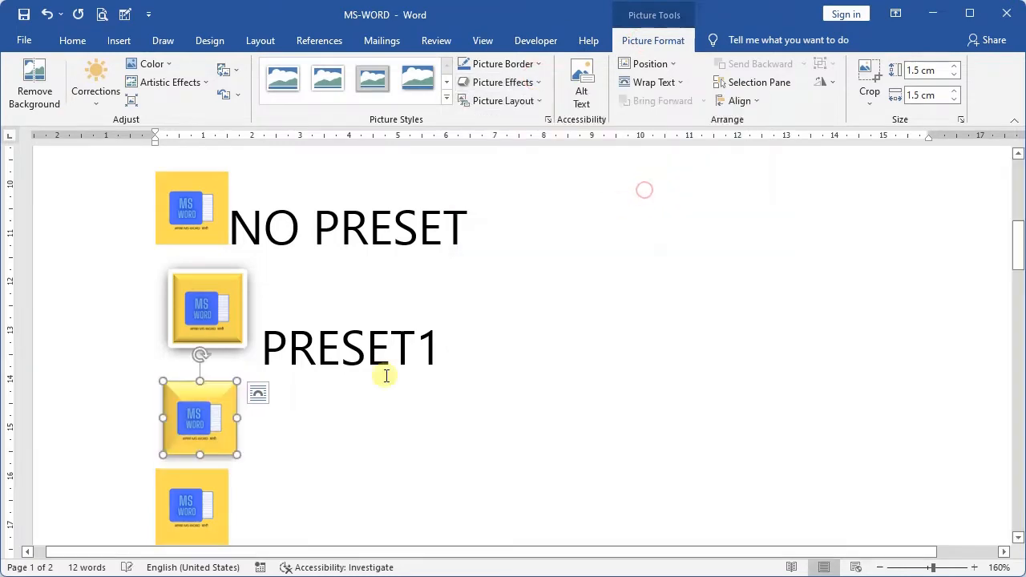
left_click(294, 425)
type("PRESET2")
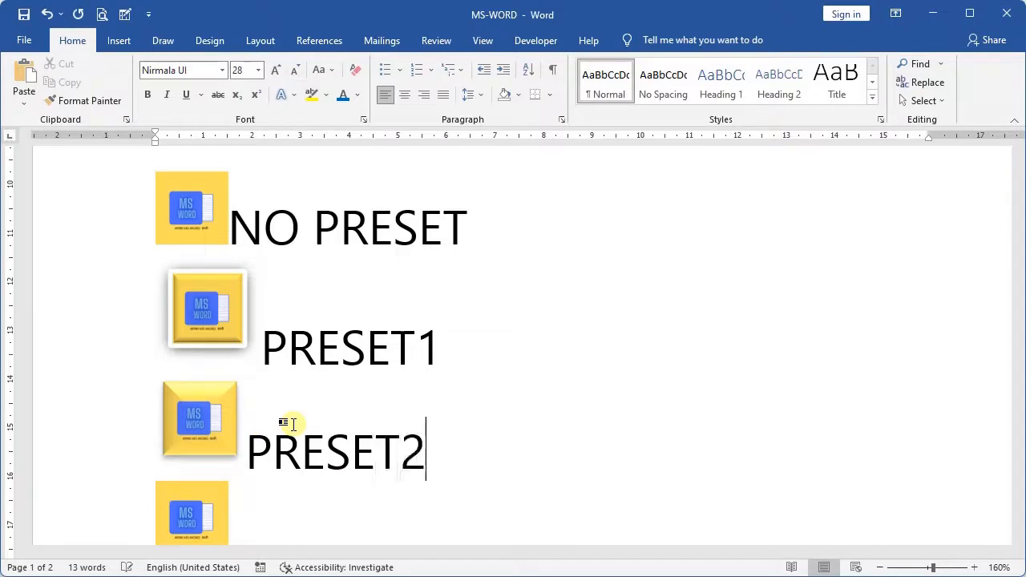
Step: Apply the third Preset picture effect to the fourth logo picture and label it "PRESET3" on the same line
scroll(297, 396, "down", 3)
left_click(195, 339)
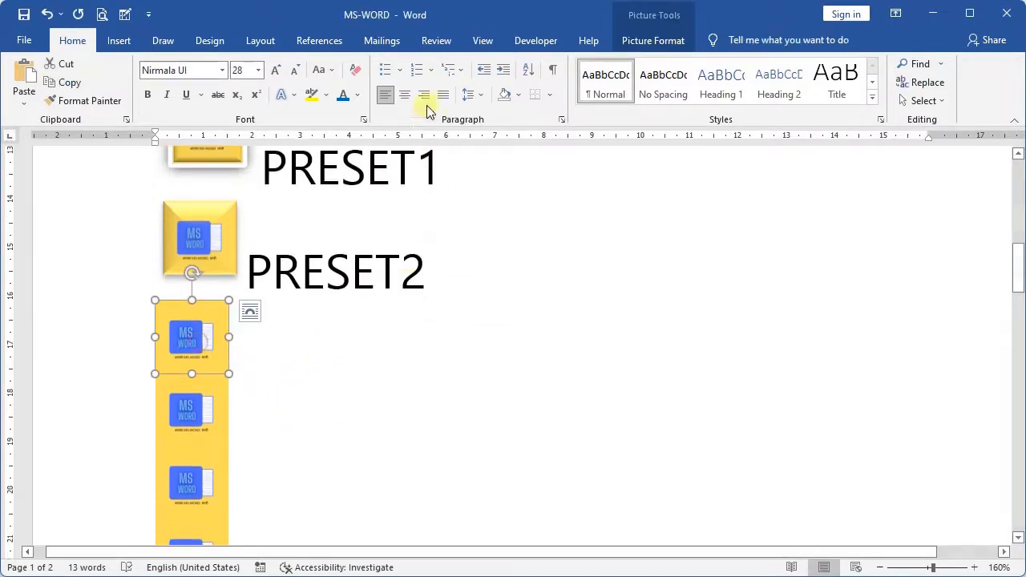
left_click(645, 41)
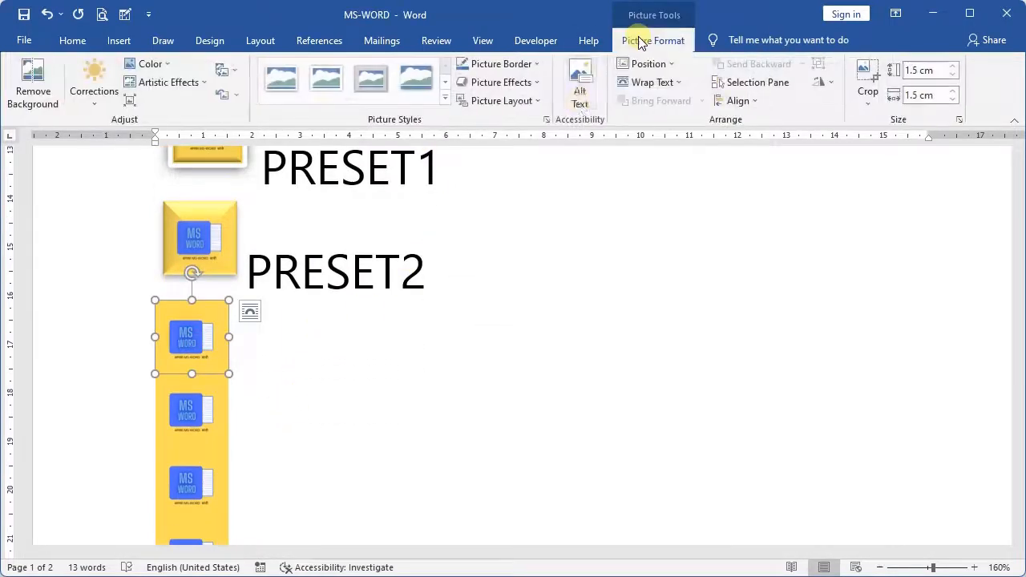
left_click(541, 88)
mouse_move(541, 109)
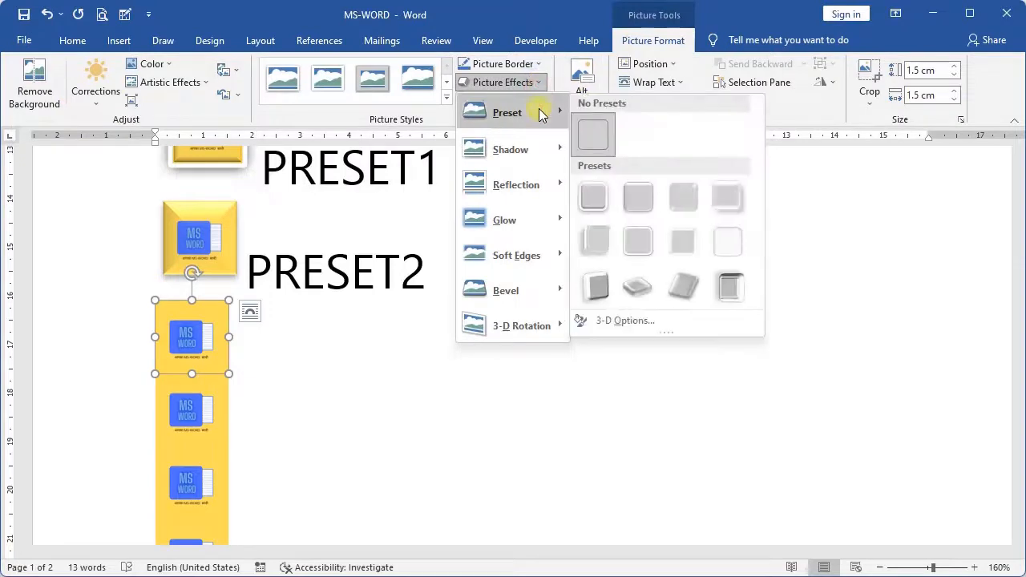
left_click(676, 203)
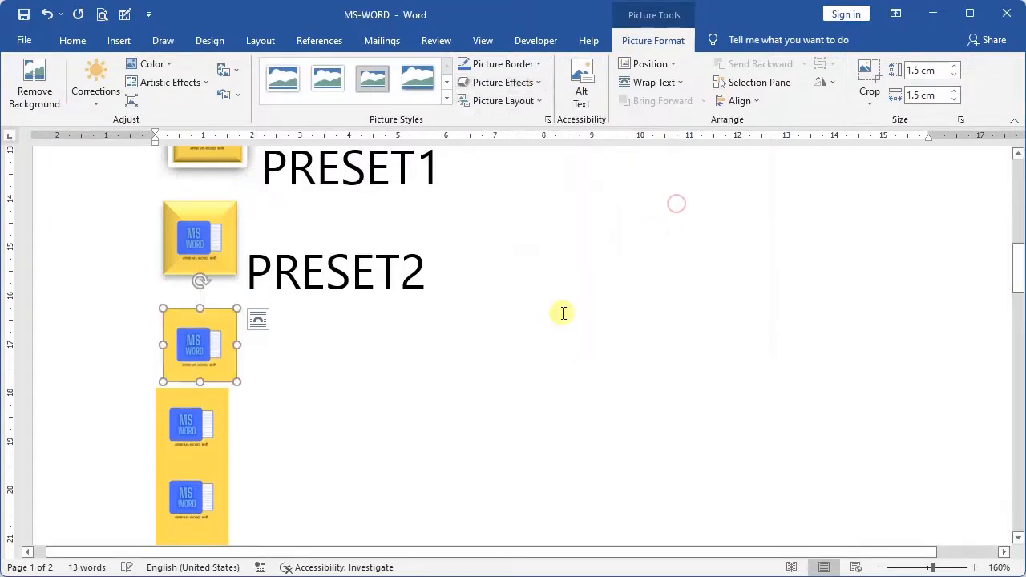
left_click(292, 354)
type("PRESET3")
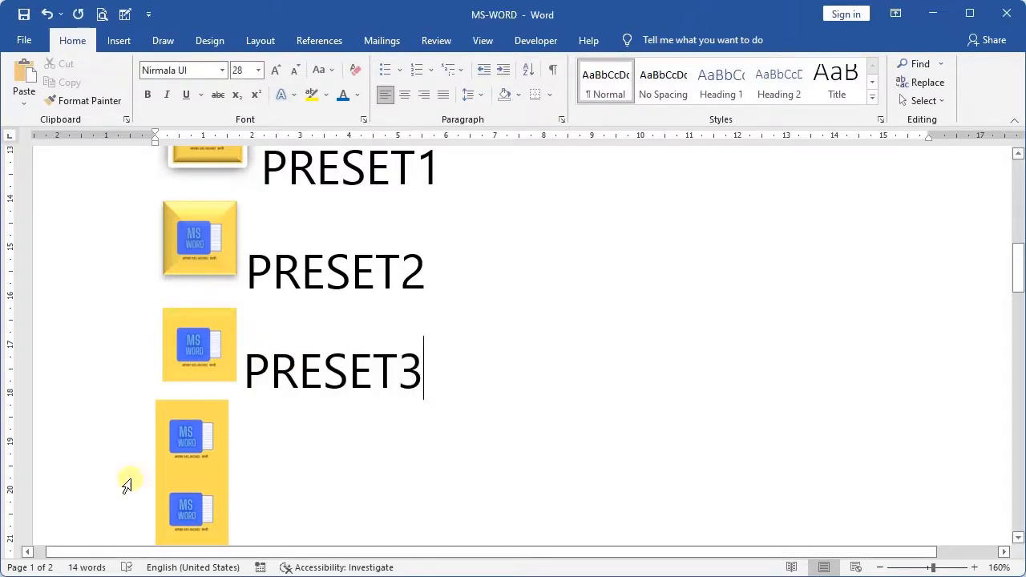
Step: Apply the fourth Preset picture effect to the fifth logo picture and label it "PRESET4" on the same line
left_click(185, 445)
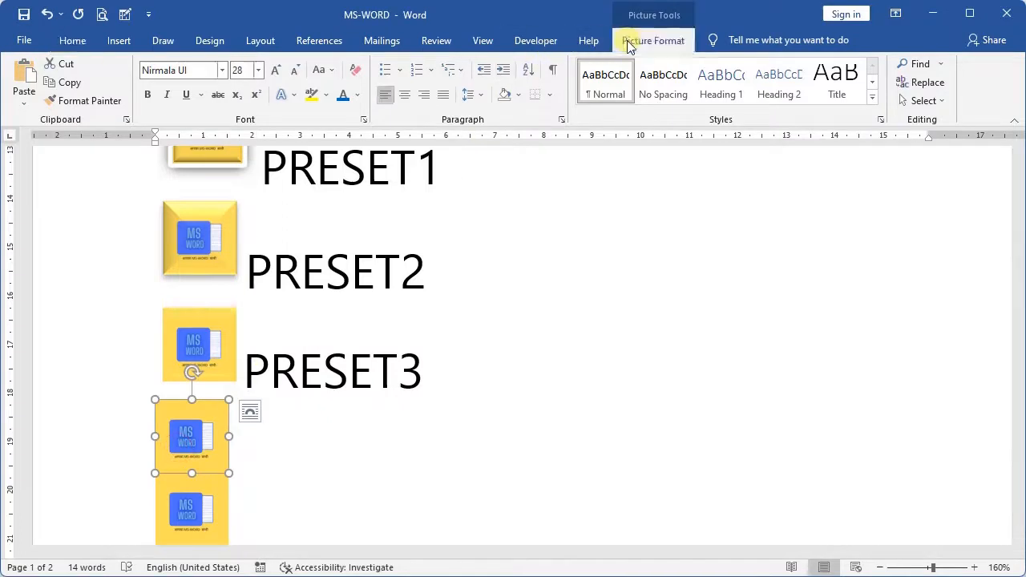
left_click(653, 40)
left_click(539, 83)
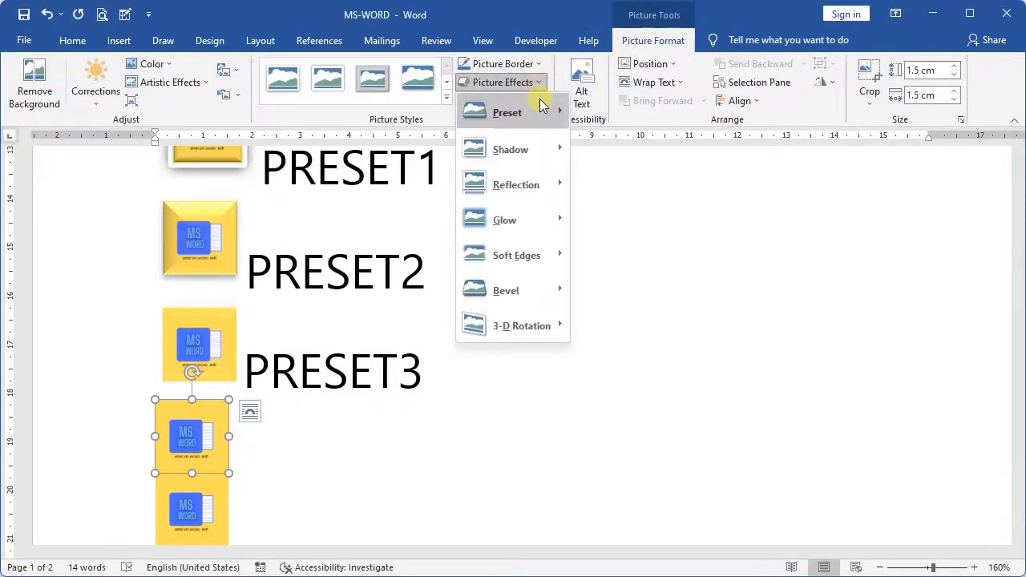
mouse_move(549, 108)
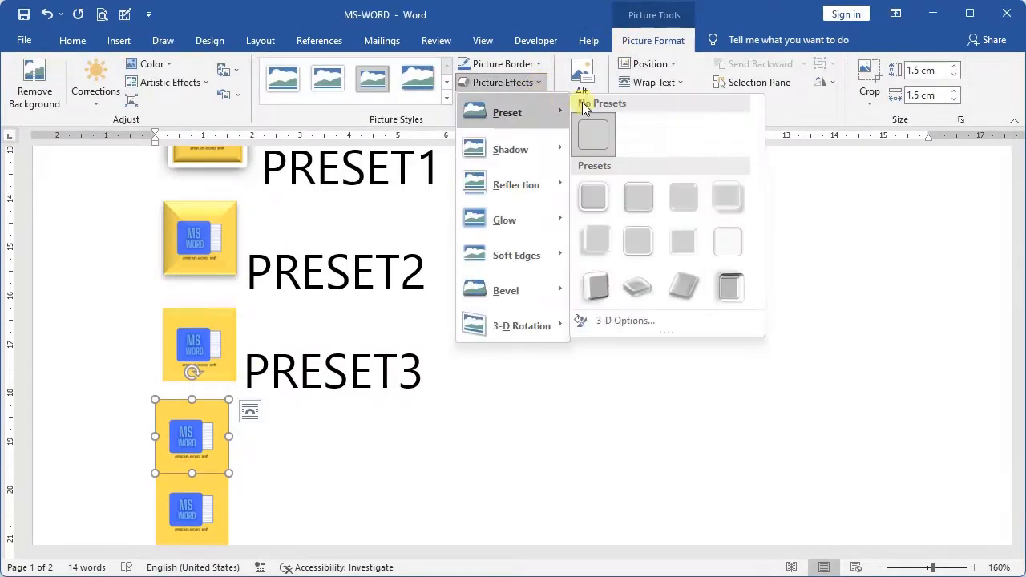
left_click(719, 201)
left_click(295, 444)
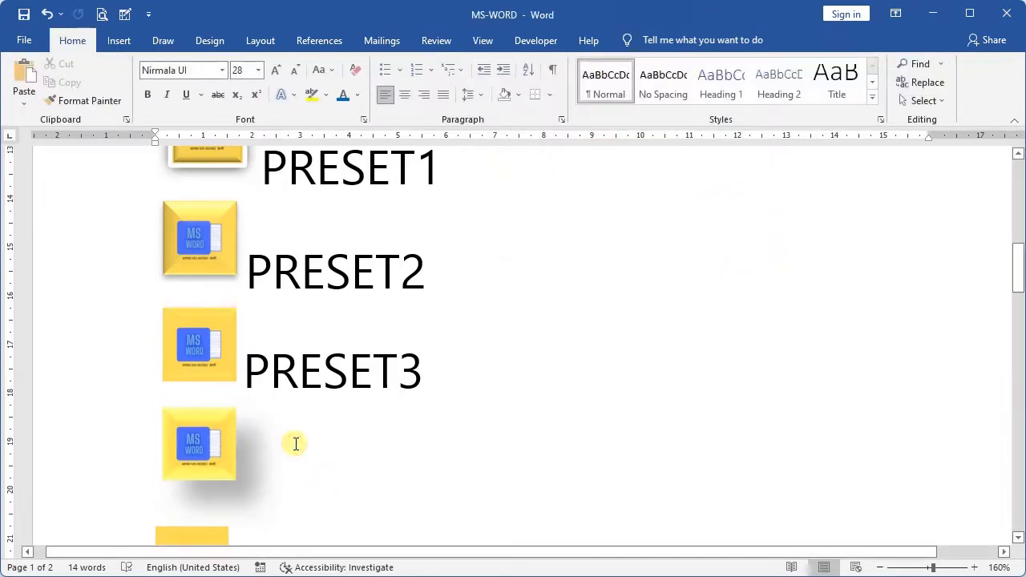
type("PRESET4")
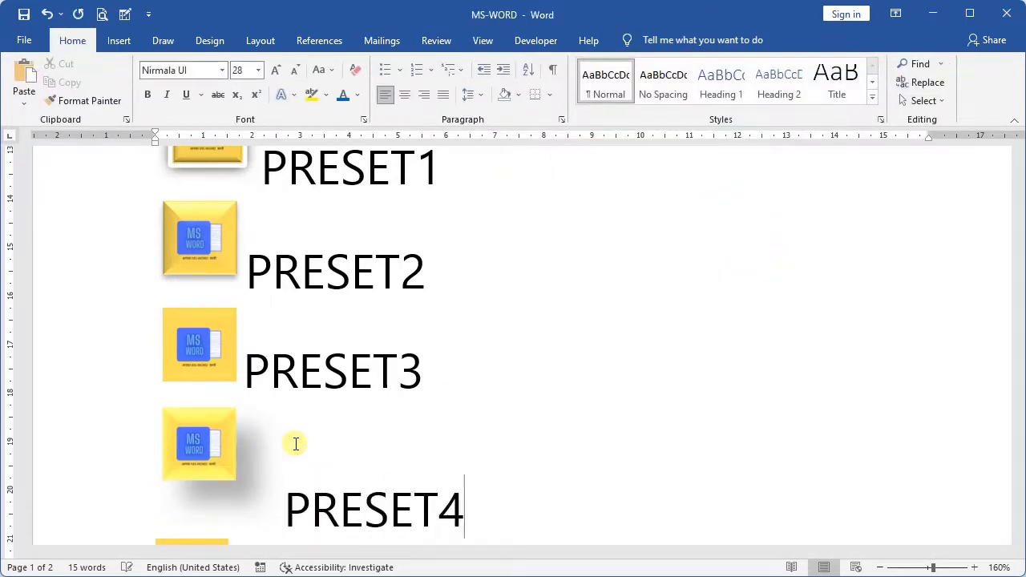
Step: Apply the fifth Preset picture effect to the sixth logo picture and label it "PRESET5" on the same line
scroll(296, 444, "down", 5)
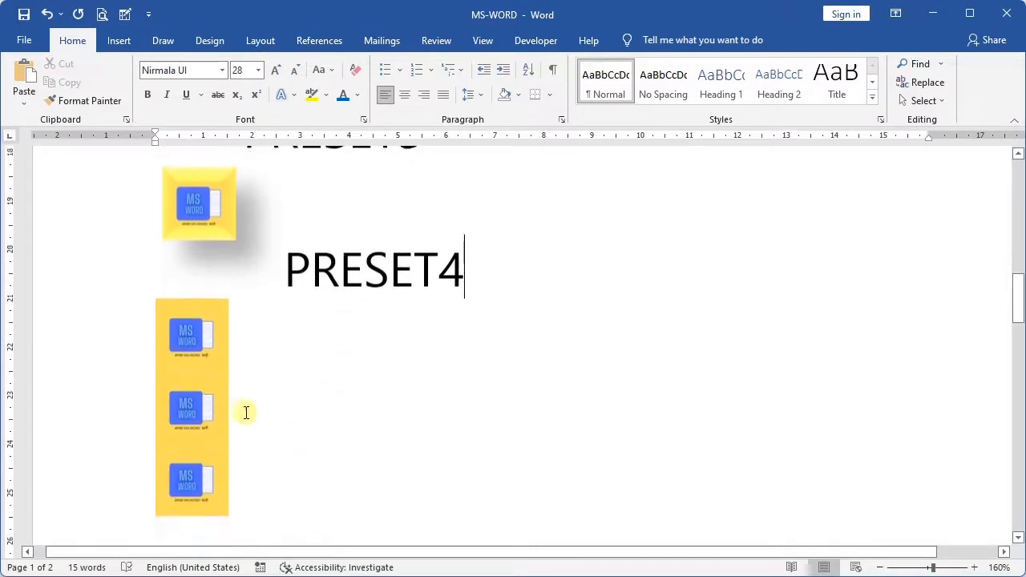
left_click(184, 336)
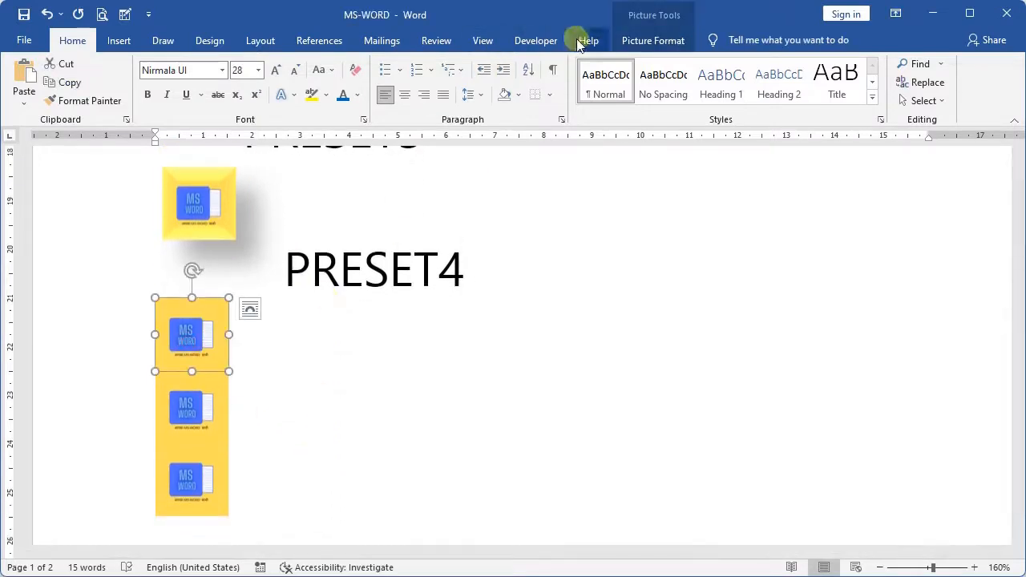
left_click(639, 42)
left_click(525, 83)
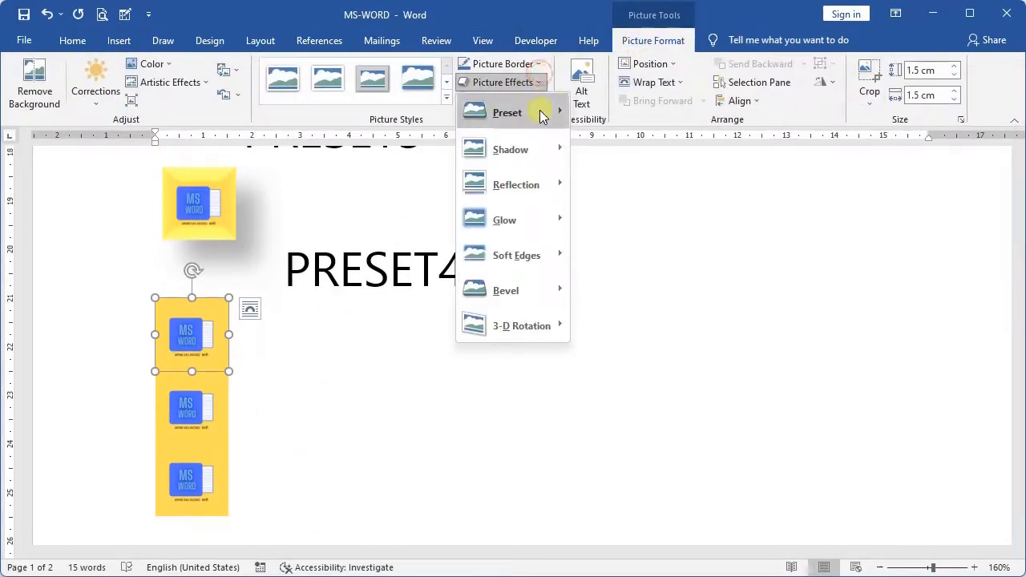
mouse_move(538, 109)
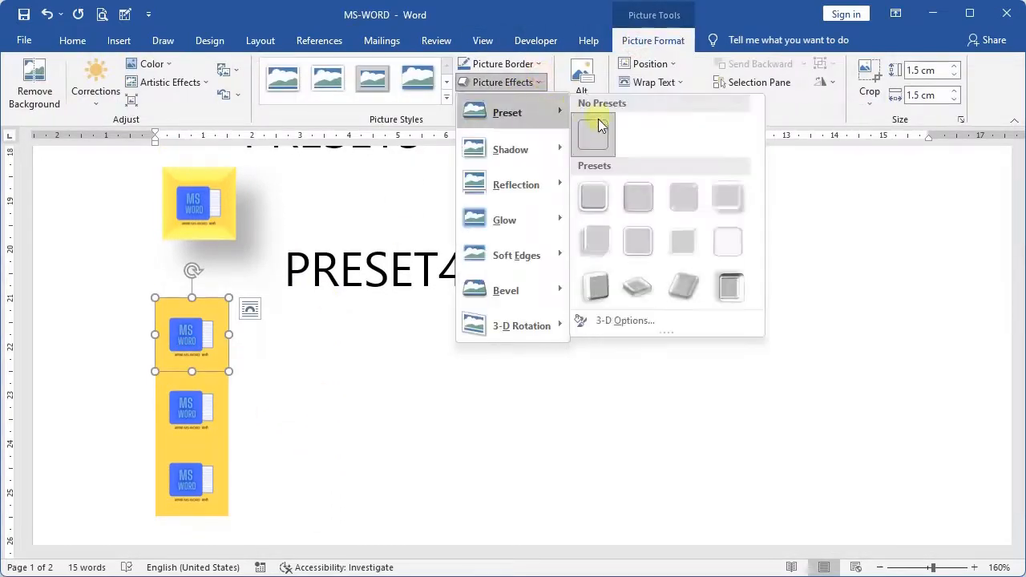
left_click(583, 238)
key("Down")
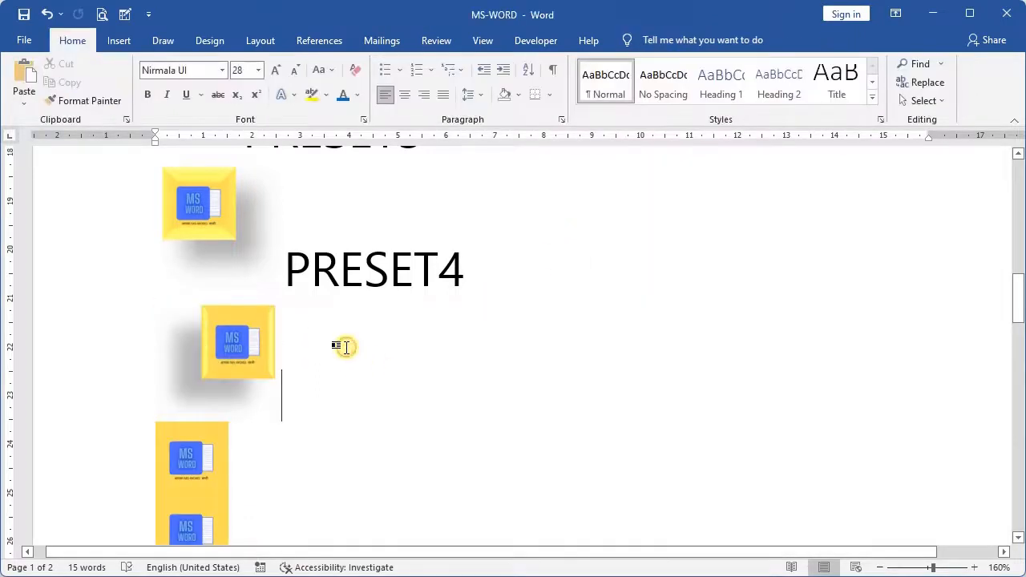
type("PRESET")
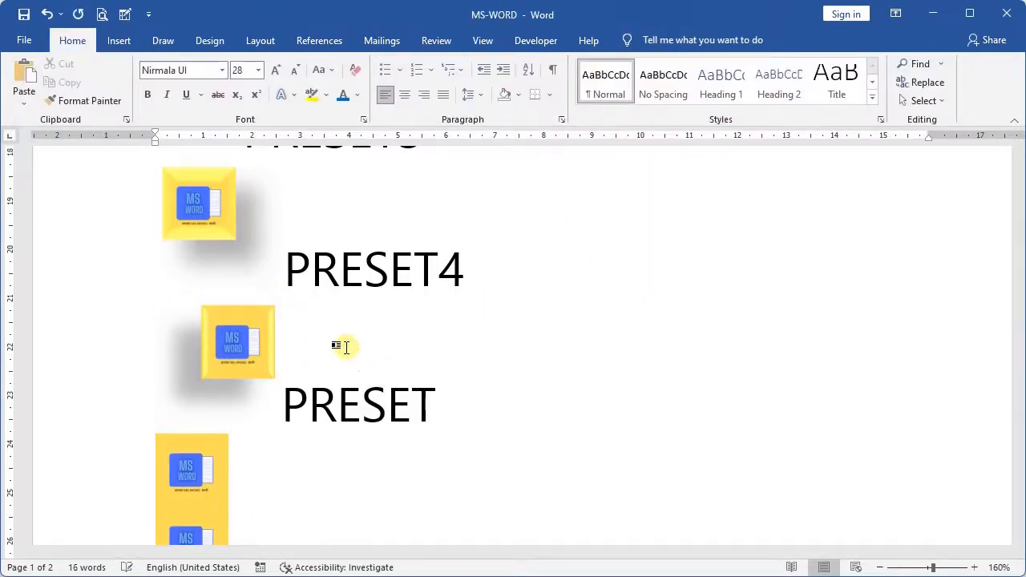
type("5")
Step: Apply the sixth Preset picture effect to the seventh logo picture and label it "PRESET6" on the same line
scroll(348, 348, "down", 4)
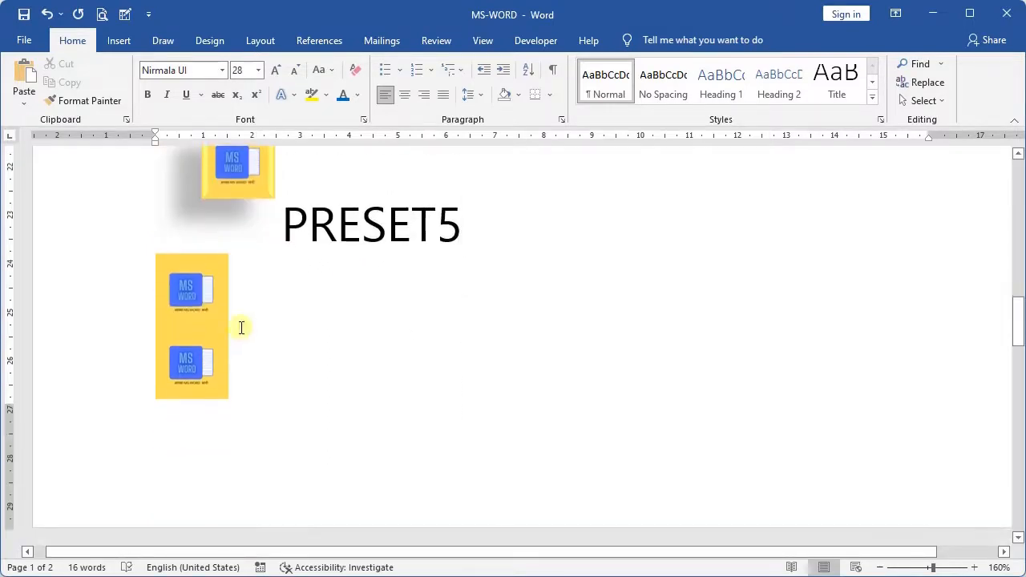
left_click(201, 290)
left_click(649, 40)
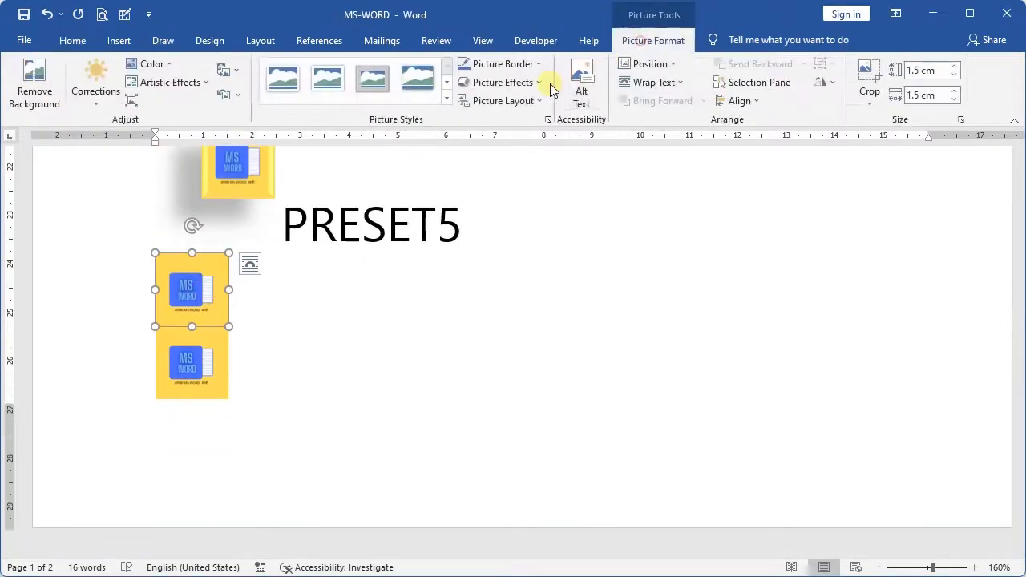
left_click(546, 83)
mouse_move(539, 112)
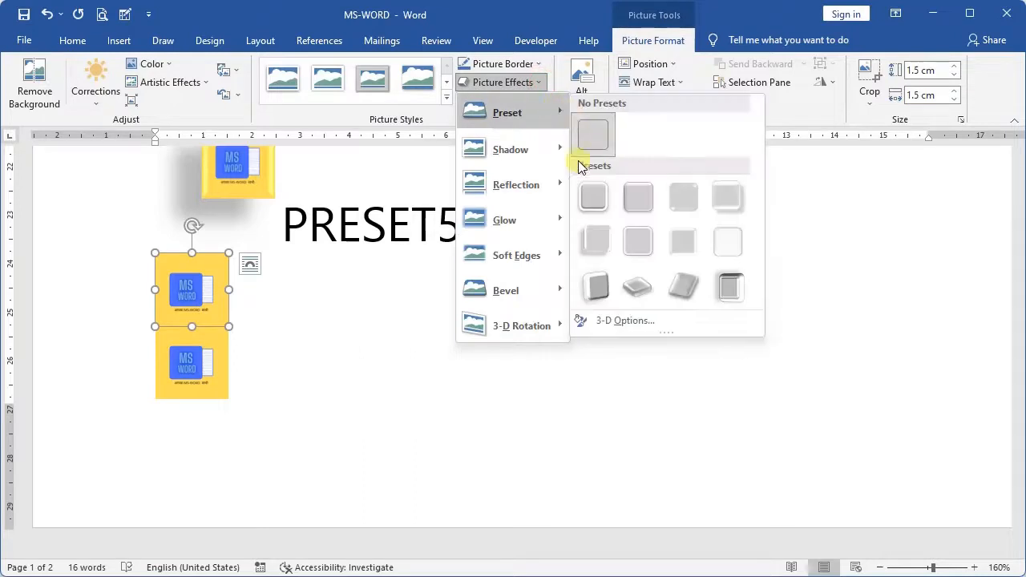
left_click(628, 245)
left_click(281, 320)
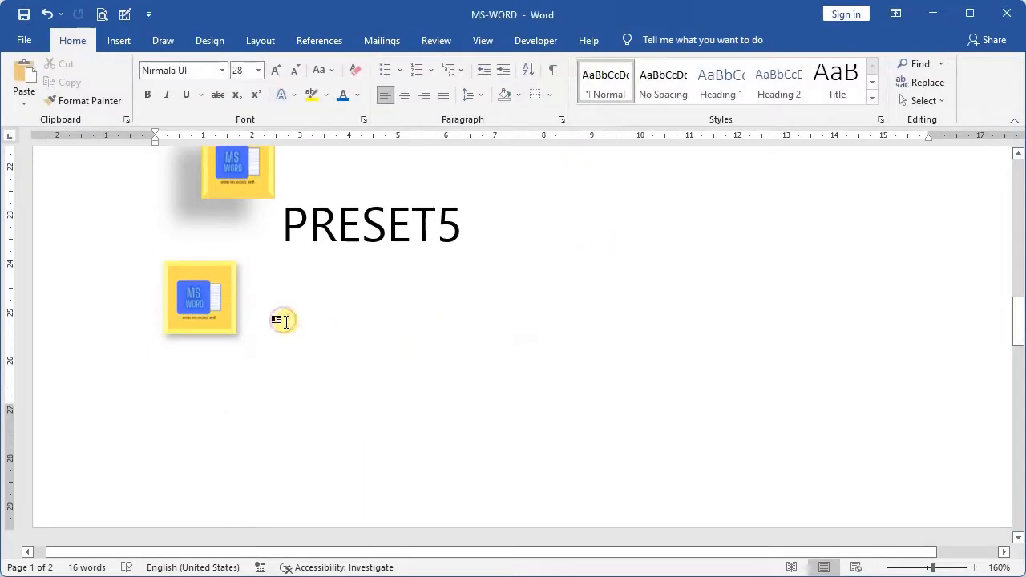
type("PRESET6")
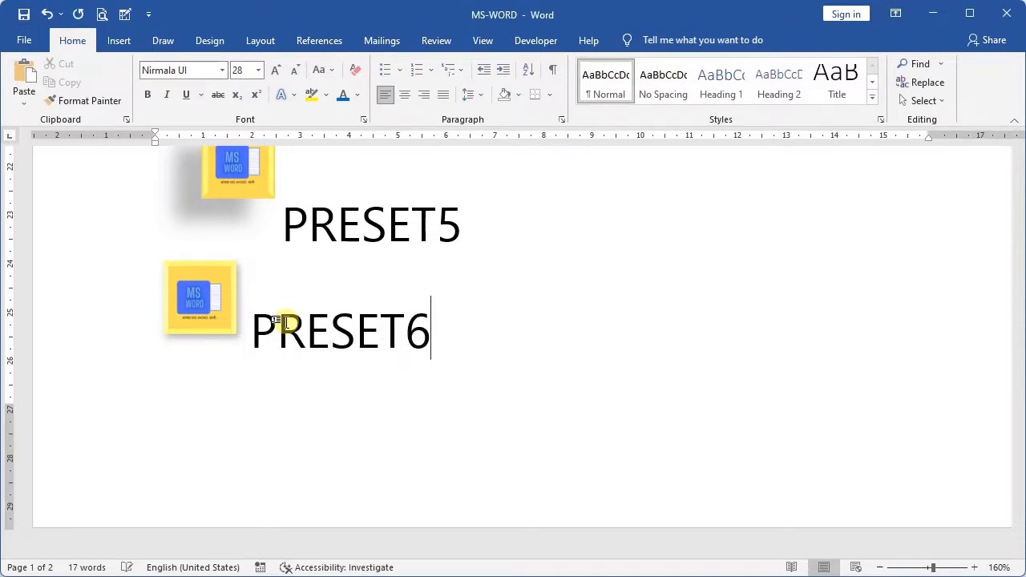
Step: Apply the seventh Preset picture effect to the first logo picture on page 2 and label it "PRESET7" on the same line
scroll(281, 321, "down", 5)
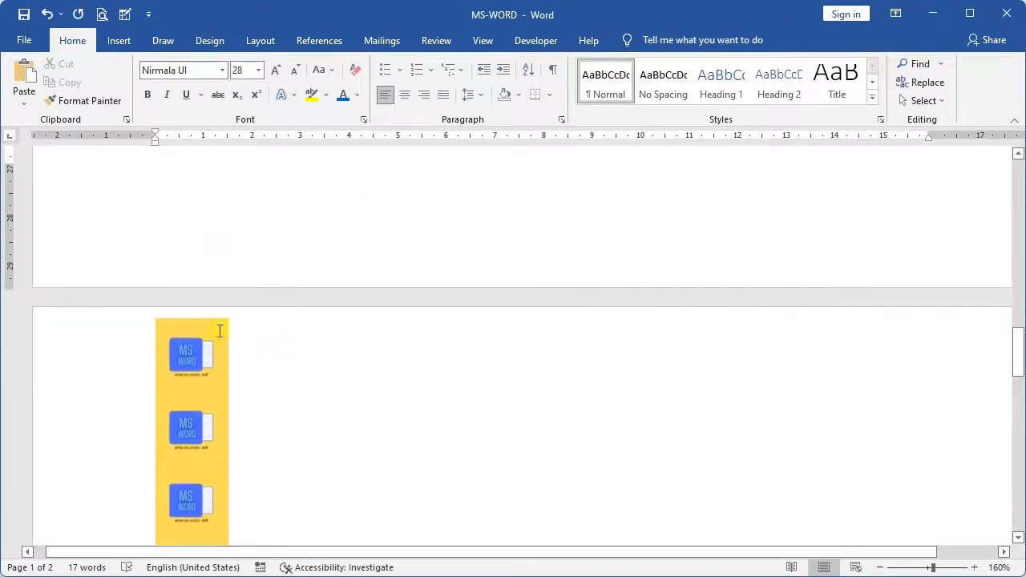
left_click(208, 328)
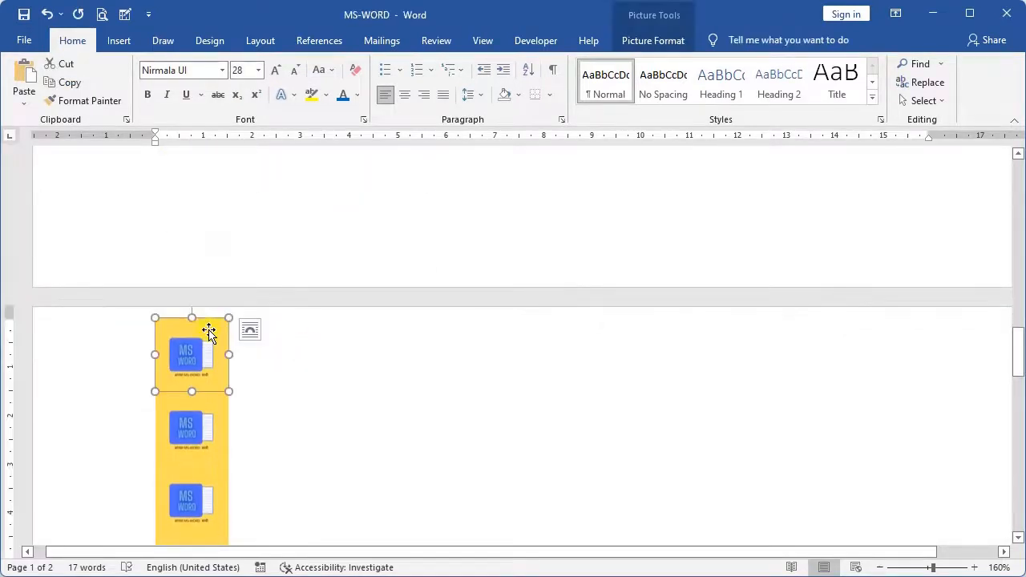
left_click(651, 42)
left_click(539, 84)
mouse_move(538, 109)
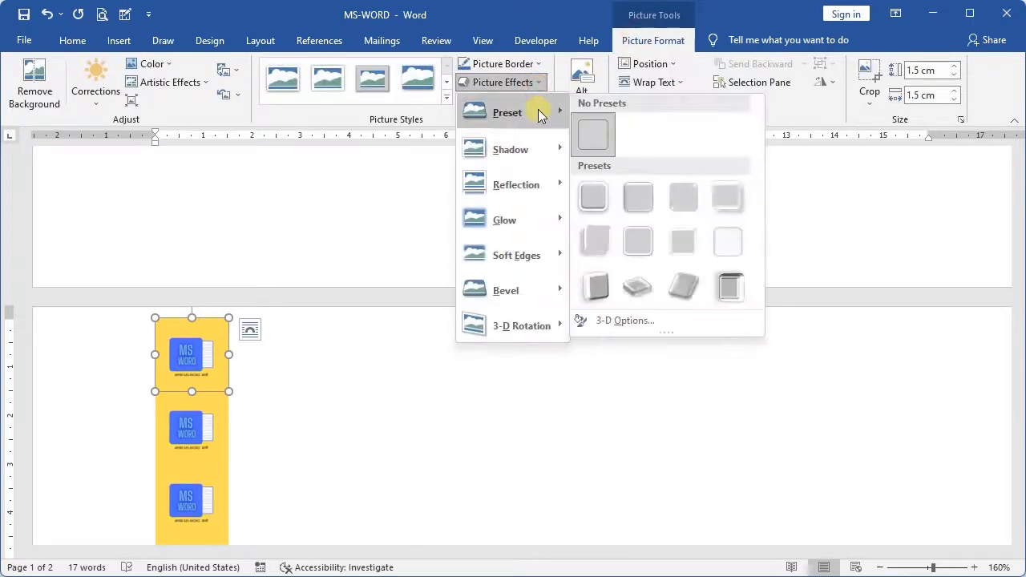
left_click(667, 239)
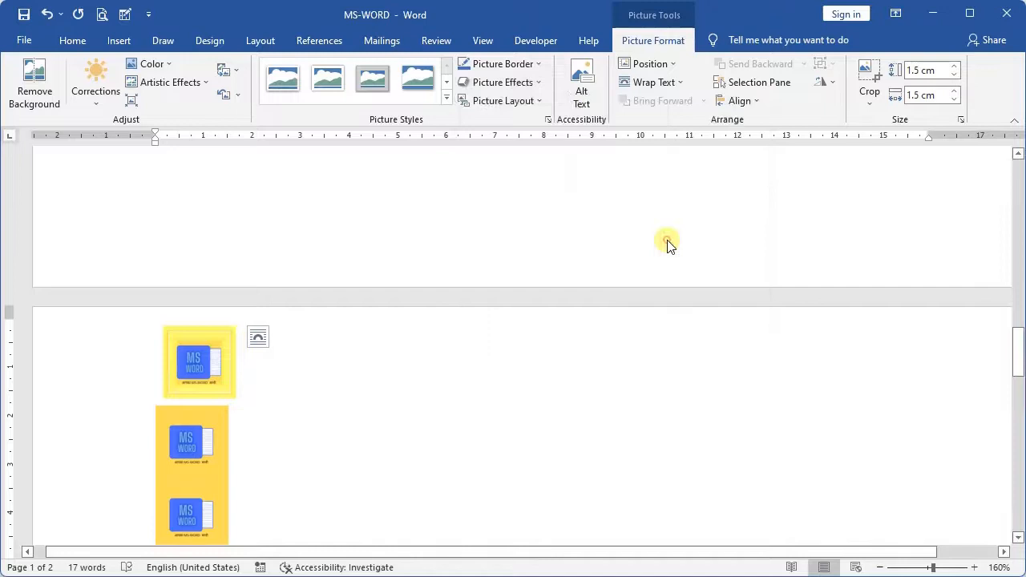
left_click(258, 382)
type("PRESET7")
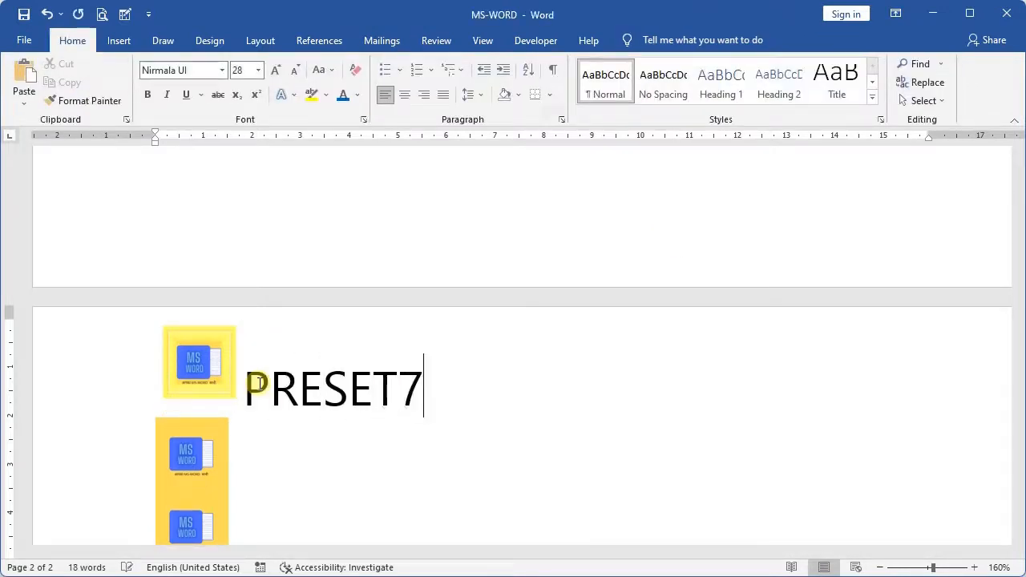
Step: Apply the eighth Preset picture effect to the logo picture below PRESET7 and label it "PRESET8" on the same line
scroll(258, 383, "down", 3)
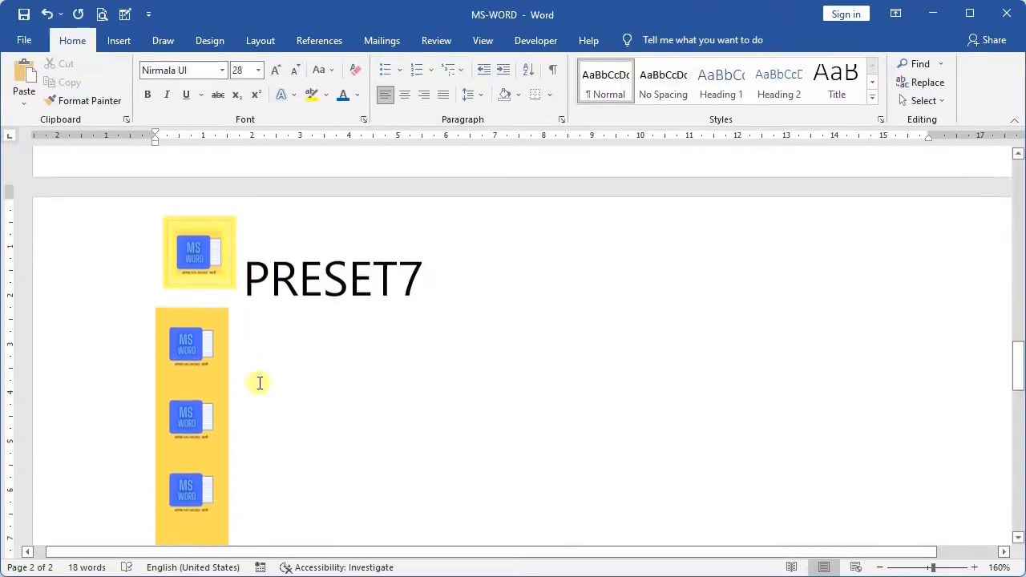
left_click(195, 330)
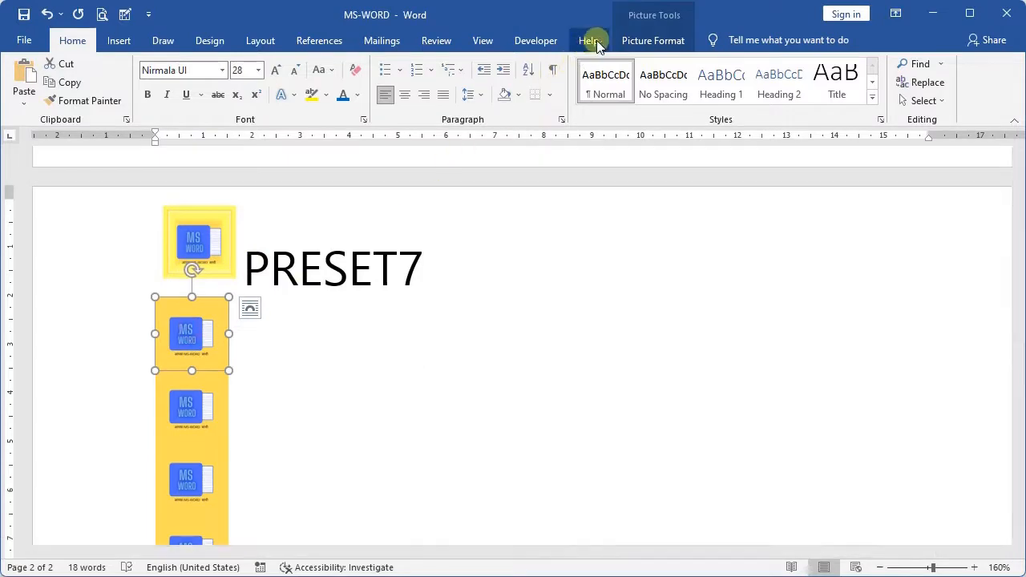
left_click(653, 40)
left_click(529, 82)
mouse_move(532, 117)
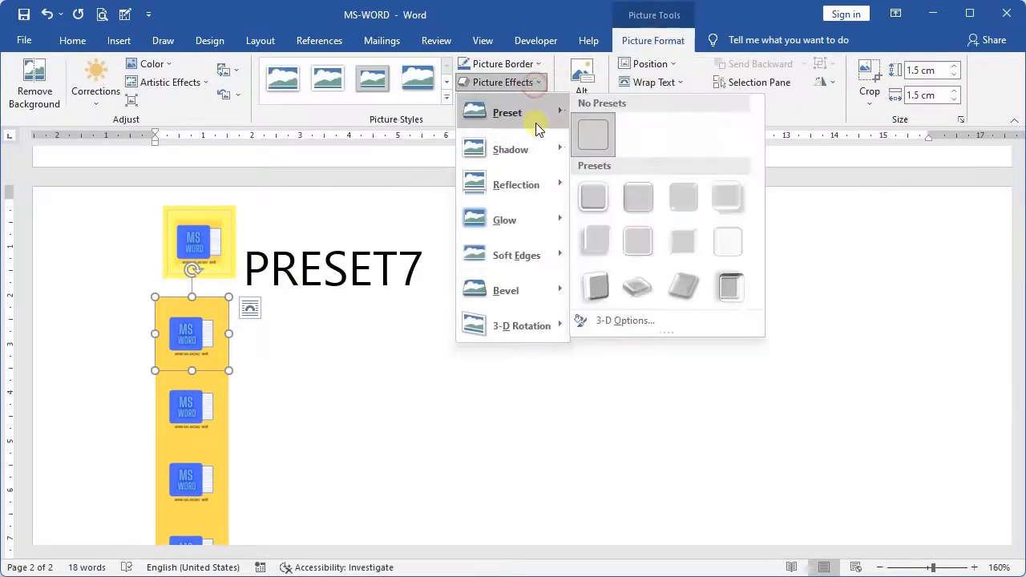
left_click(719, 244)
left_click(718, 244)
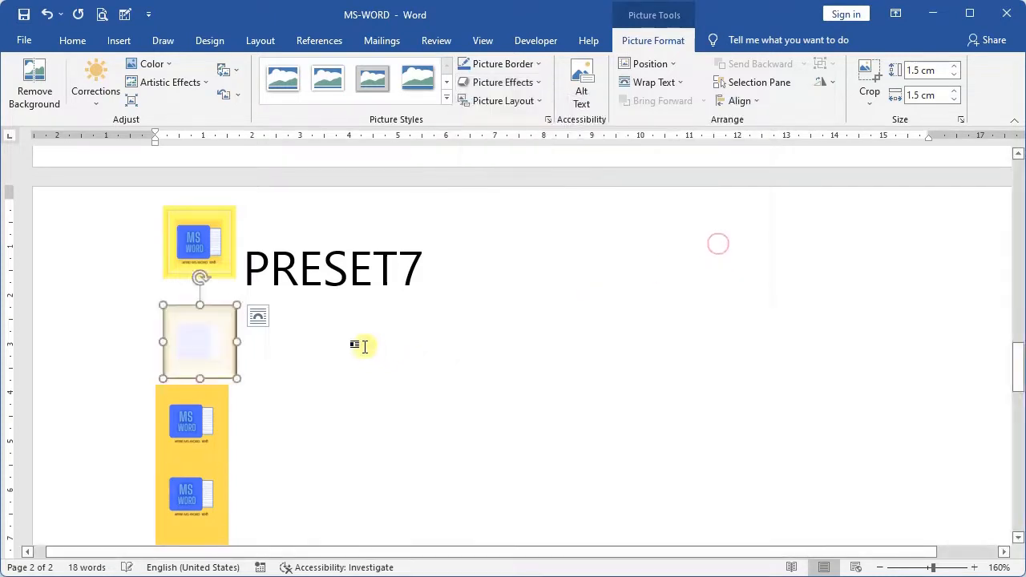
left_click(268, 355)
type("PRESET8")
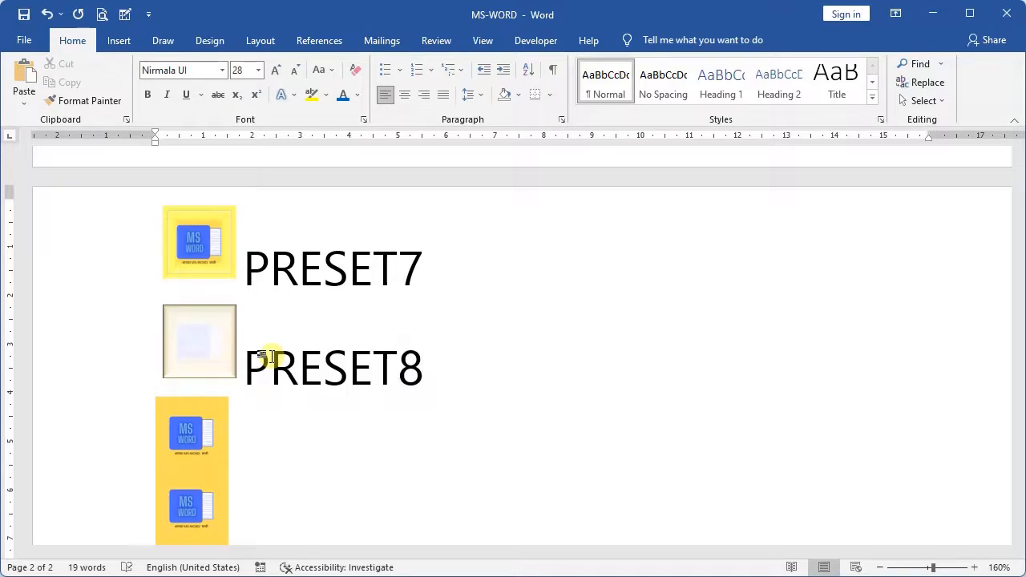
Step: Apply the ninth Preset picture effect to the logo picture below PRESET8
left_click(200, 447)
left_click(666, 44)
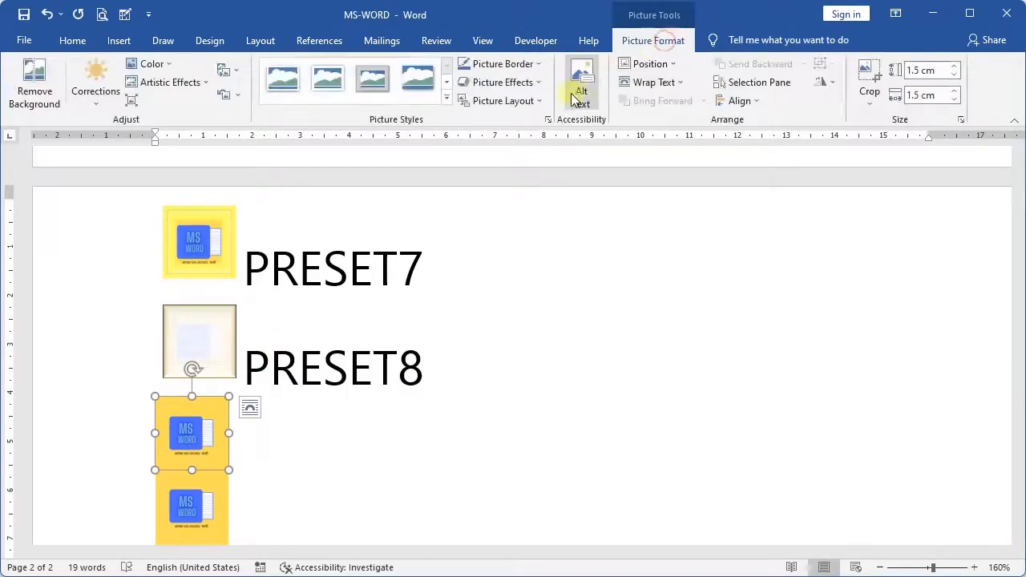
left_click(513, 82)
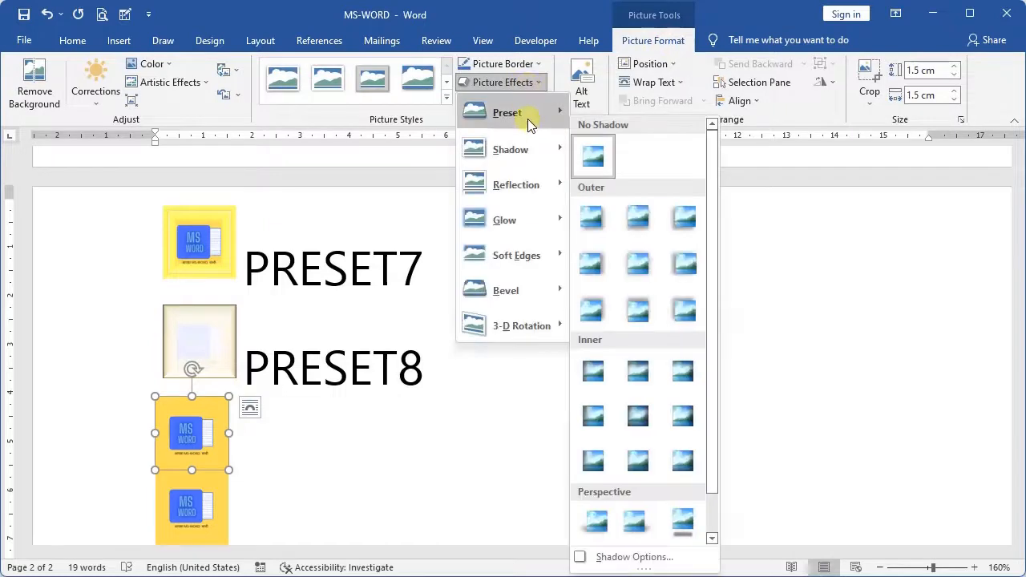
mouse_move(561, 111)
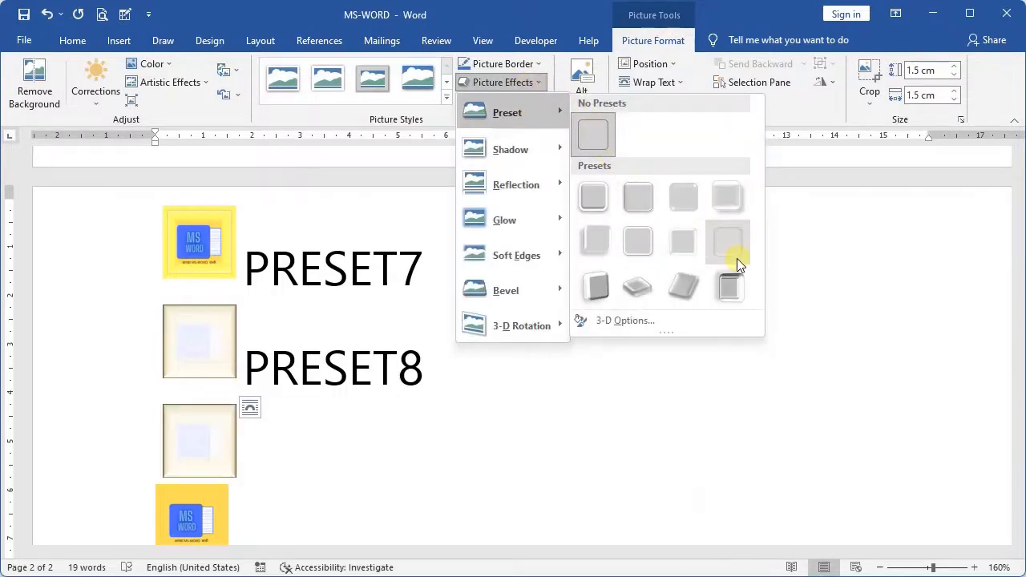
left_click(608, 291)
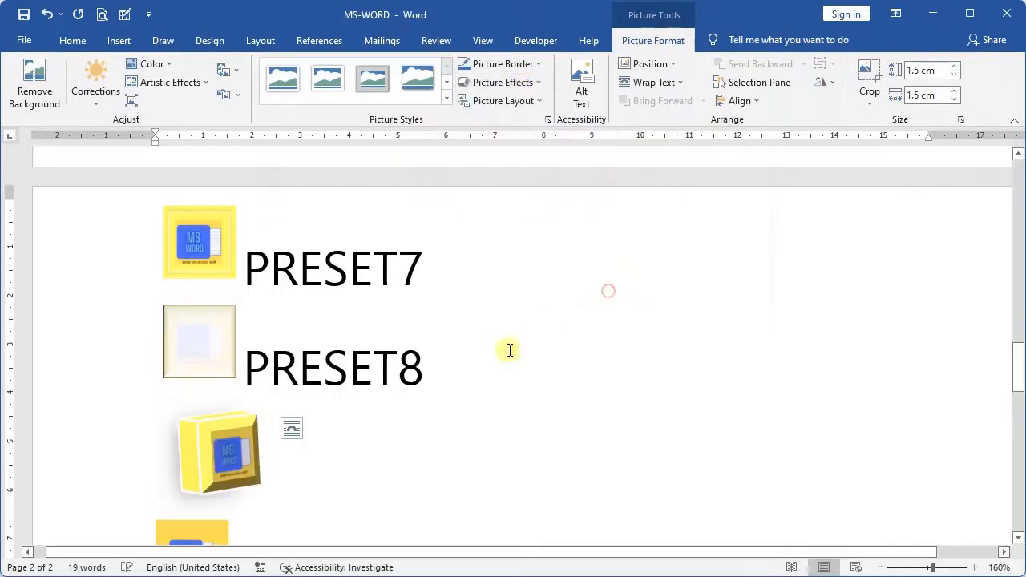
Step: Label the logo picture below PRESET8 with "PRESET9" on the same line
left_click(335, 464)
type("PRESET9")
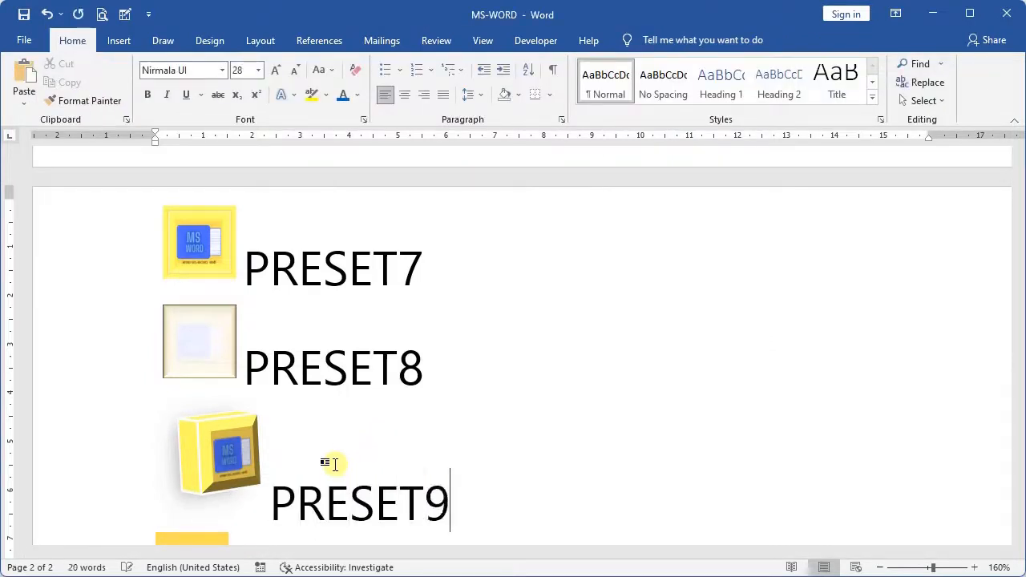
Step: Apply the tenth Preset picture effect to the logo picture below PRESET9 and label it "PRESET10" on the same line
scroll(331, 465, "down", 3)
left_click(187, 320)
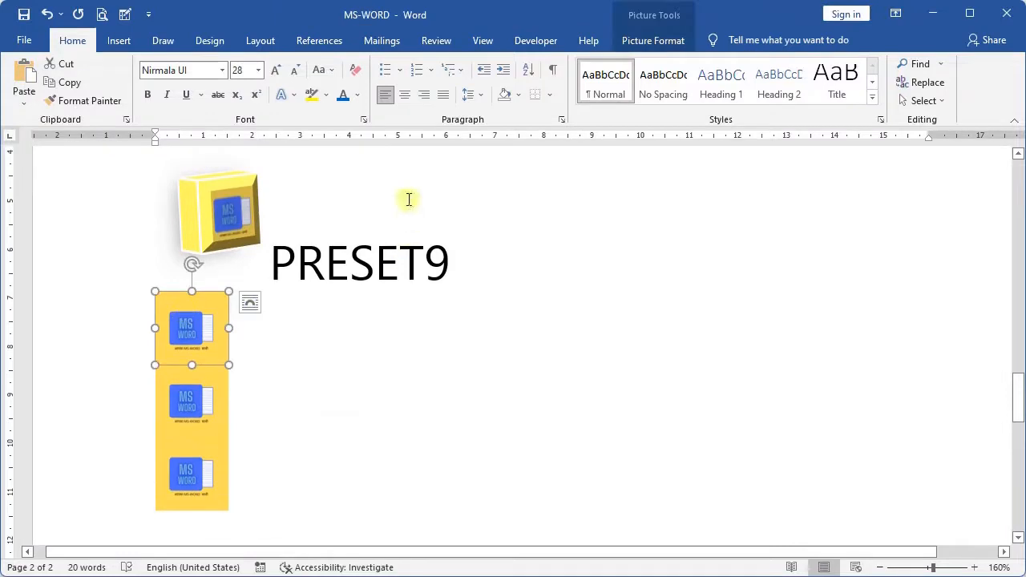
left_click(633, 44)
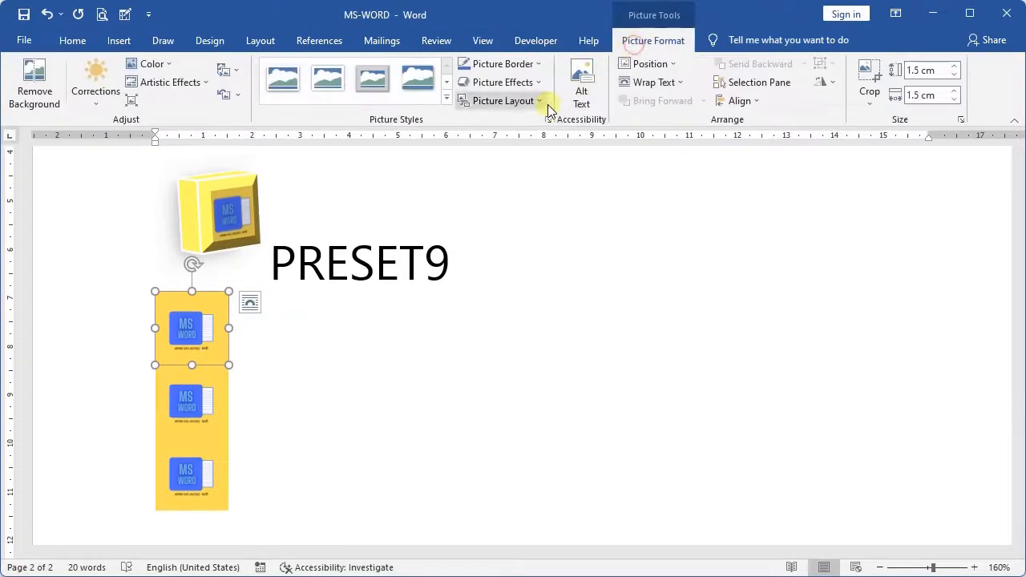
left_click(539, 81)
mouse_move(532, 110)
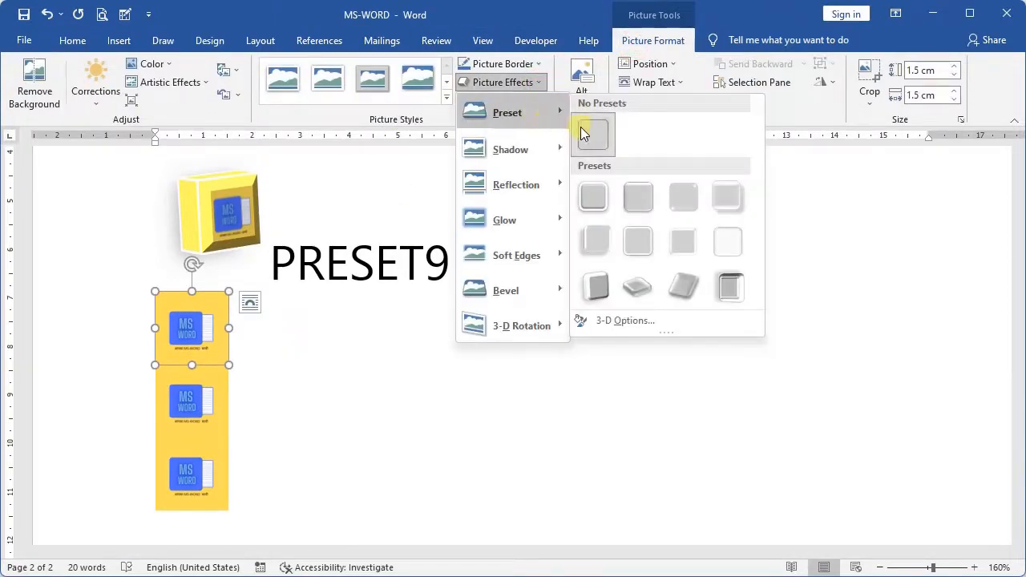
left_click(635, 290)
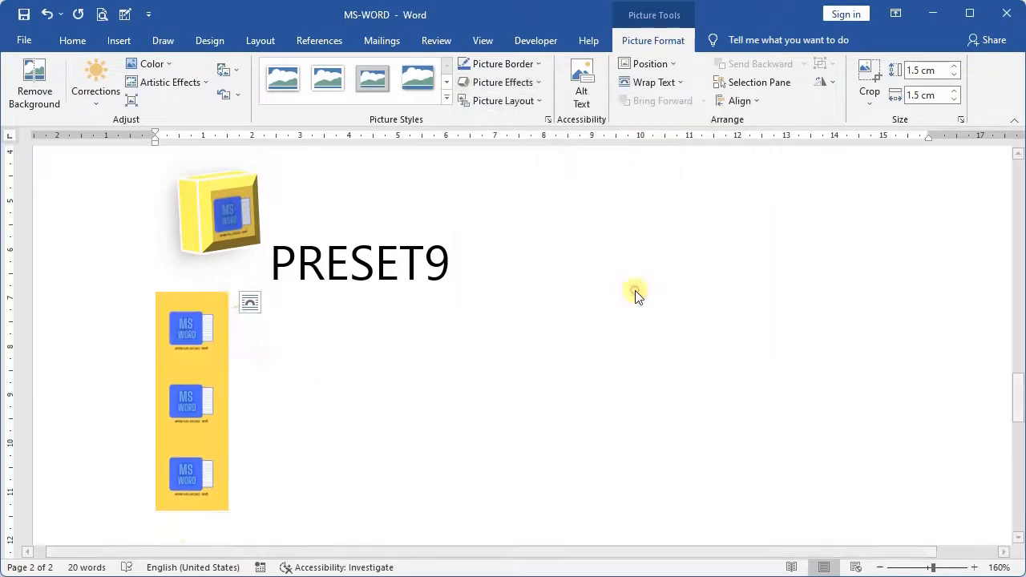
left_click(357, 350)
type("PR")
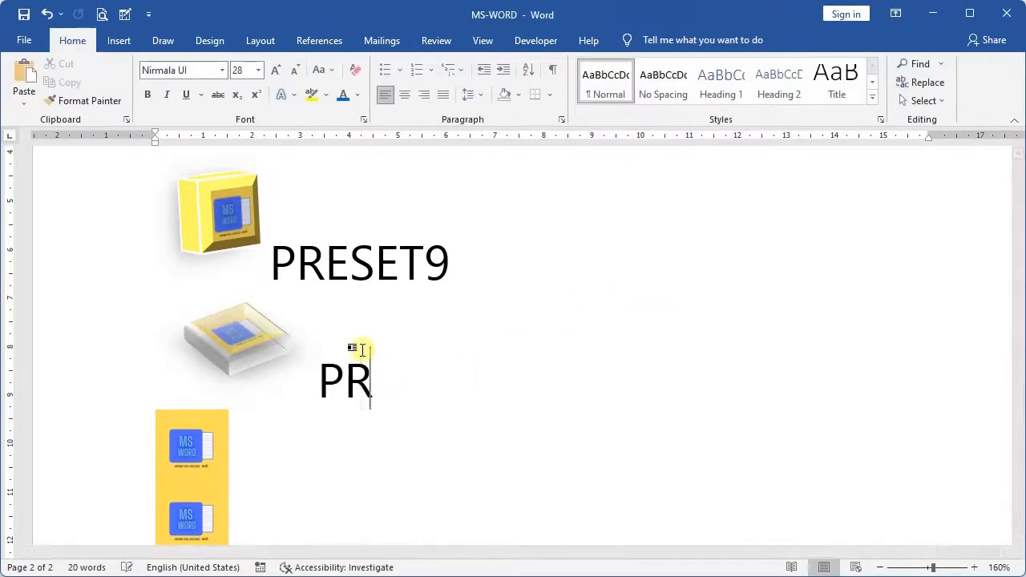
type("ESET10")
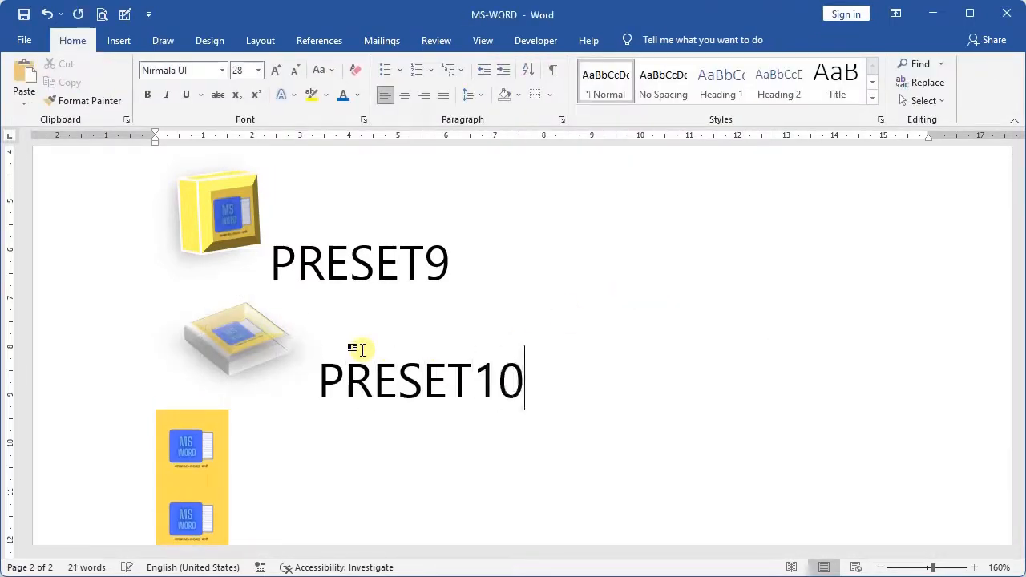
Step: Apply the eleventh Preset picture effect to the logo picture below PRESET10 and label it "PRESET11" on the same line
scroll(362, 349, "down", 3)
left_click(183, 190)
scroll(291, 276, "up", 1)
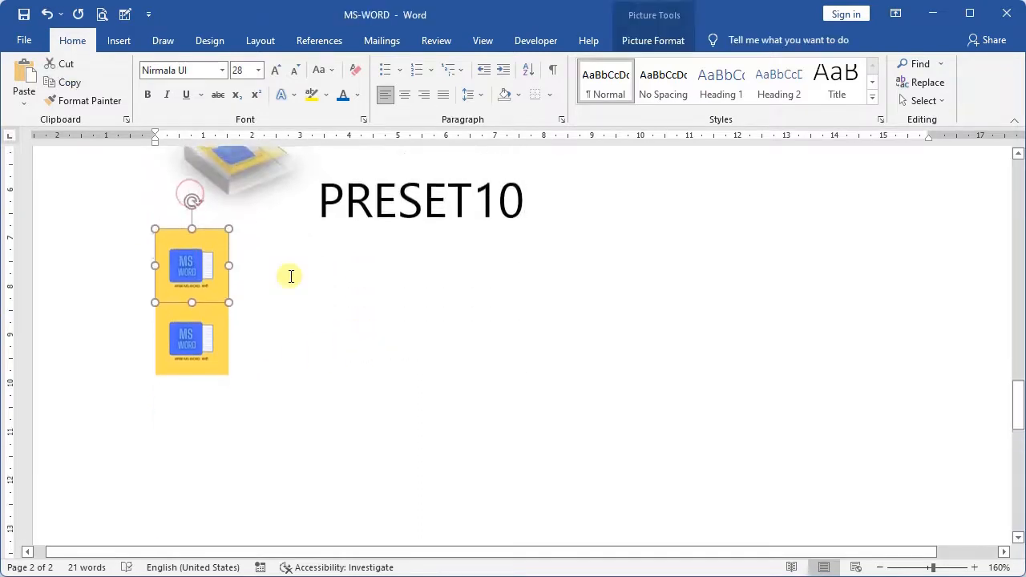
scroll(345, 267, "up", 3)
scroll(460, 190, "down", 8)
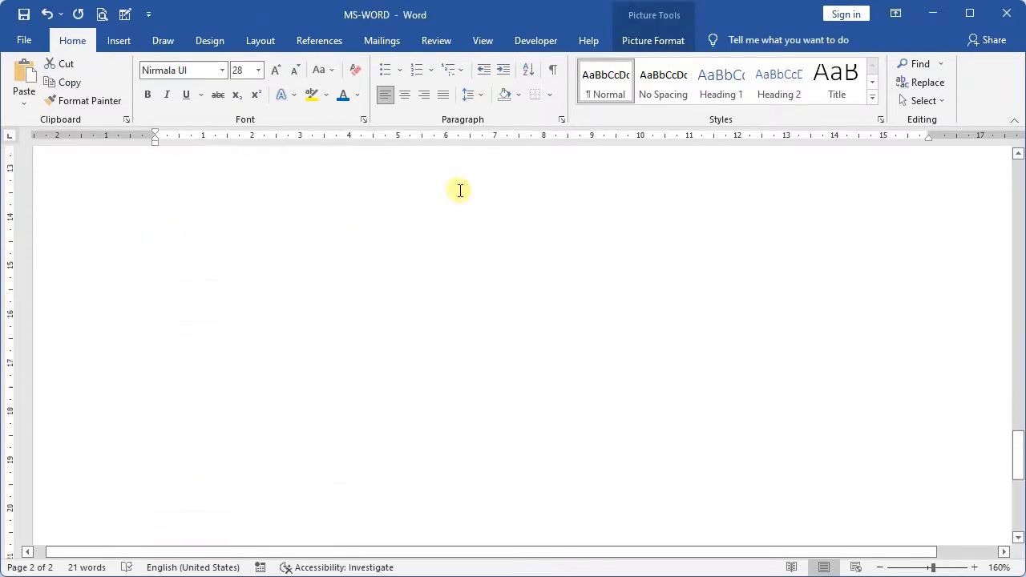
scroll(460, 190, "up", 7)
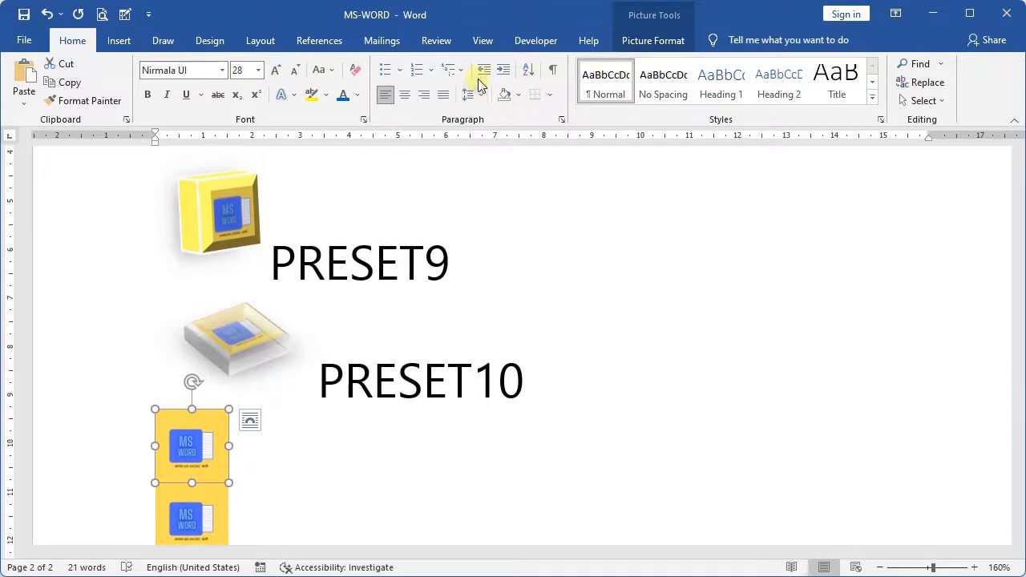
left_click(652, 40)
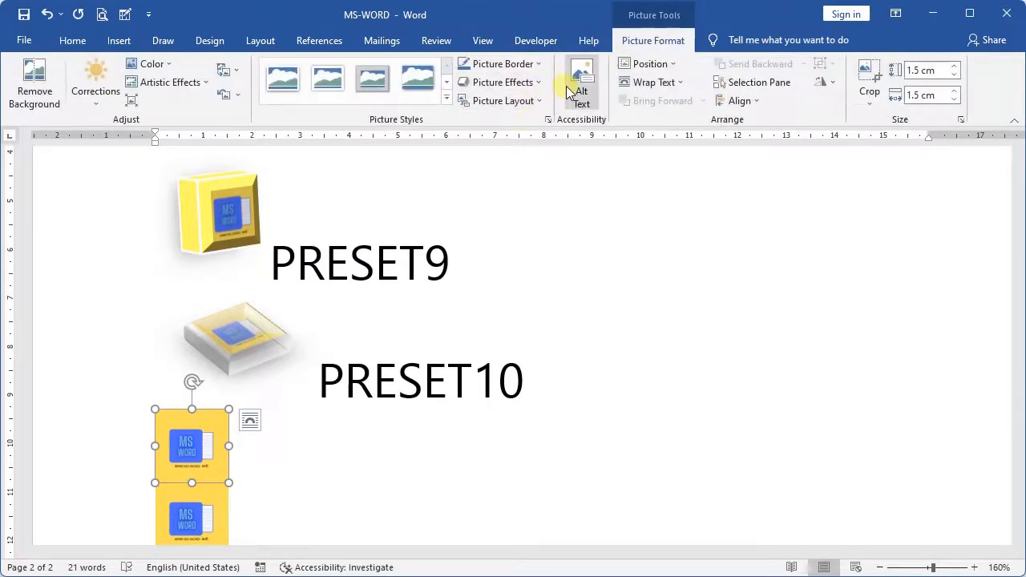
left_click(539, 83)
mouse_move(539, 150)
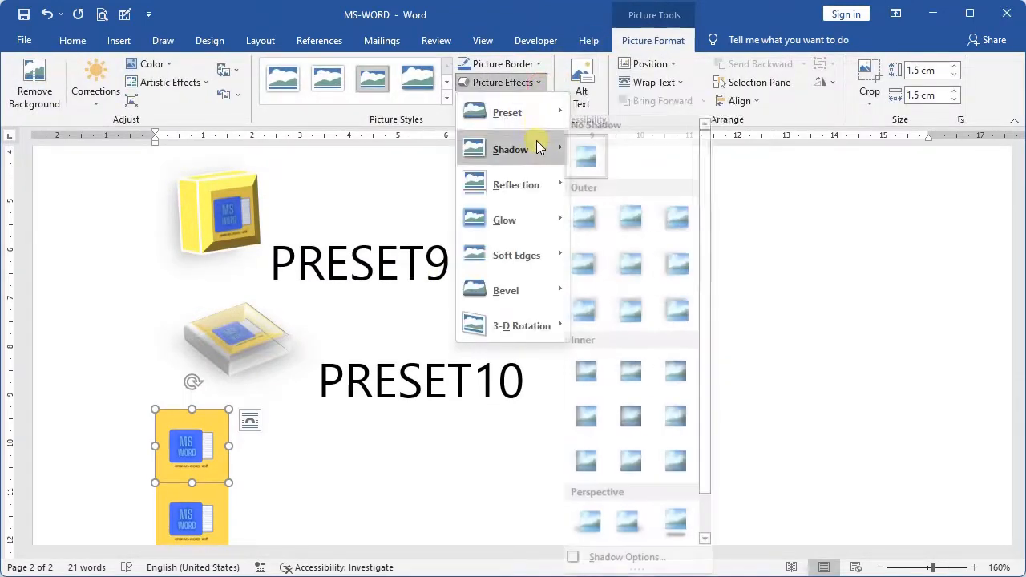
mouse_move(513, 113)
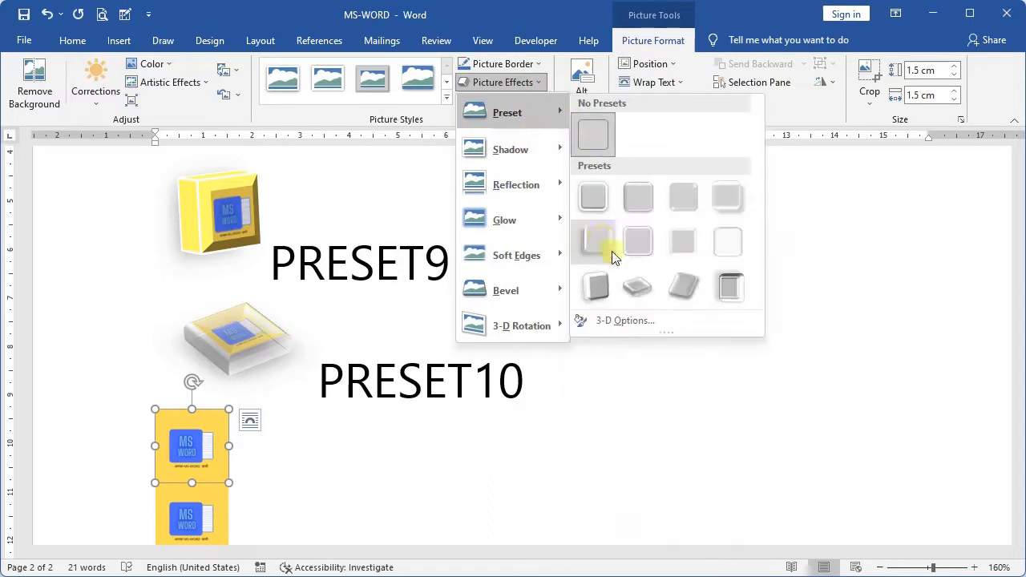
left_click(683, 287)
left_click(352, 464)
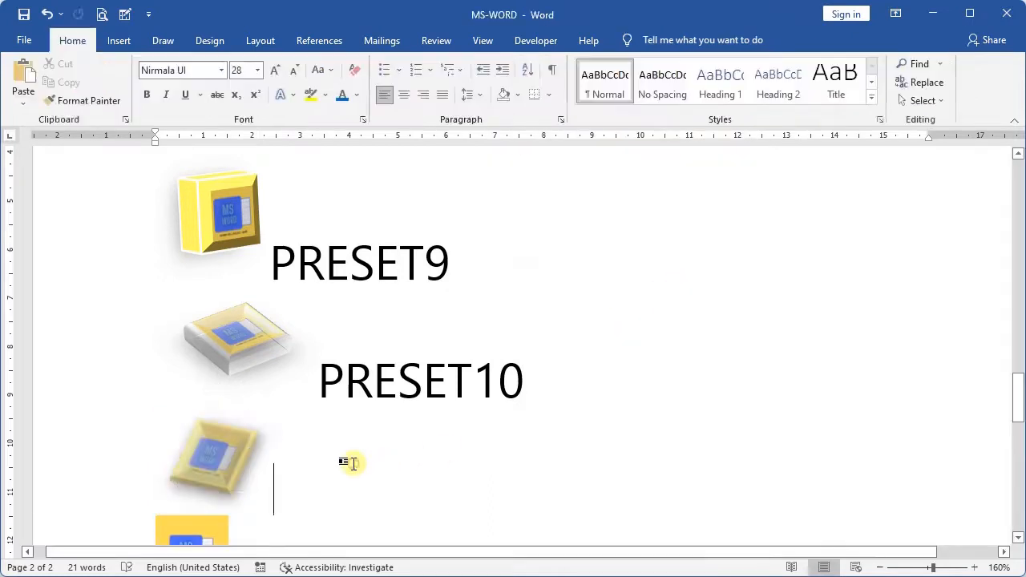
type("PRESET11")
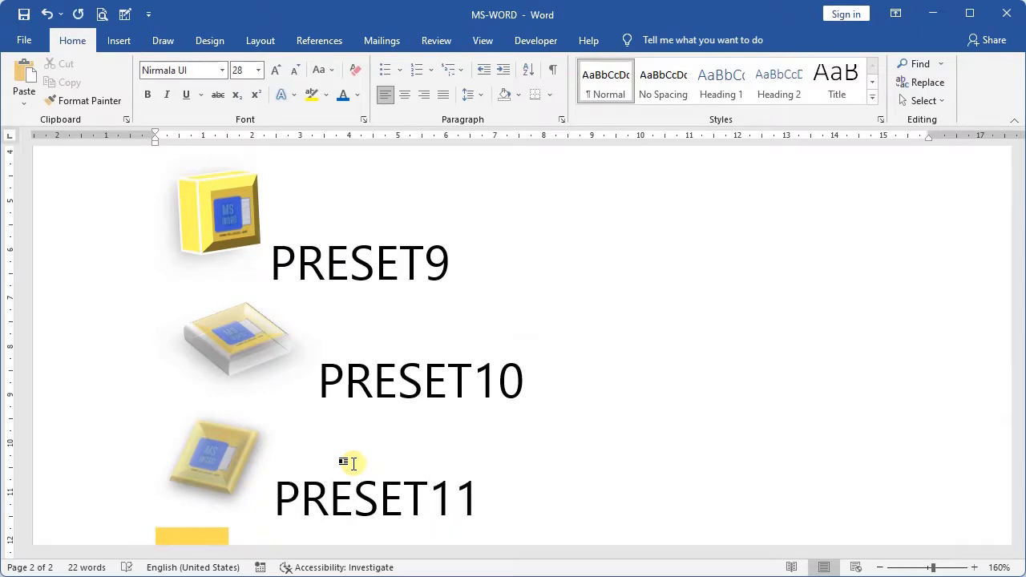
Step: Apply the twelfth Preset picture effect to the last logo picture, below PRESET11, and label it "PRESET12" on the same line
scroll(353, 464, "down", 5)
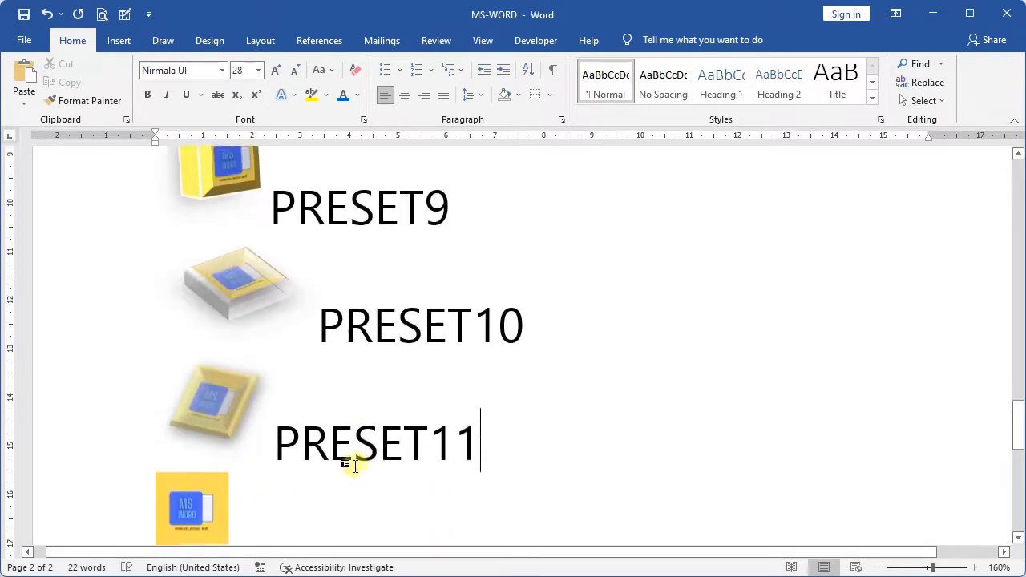
left_click(204, 217)
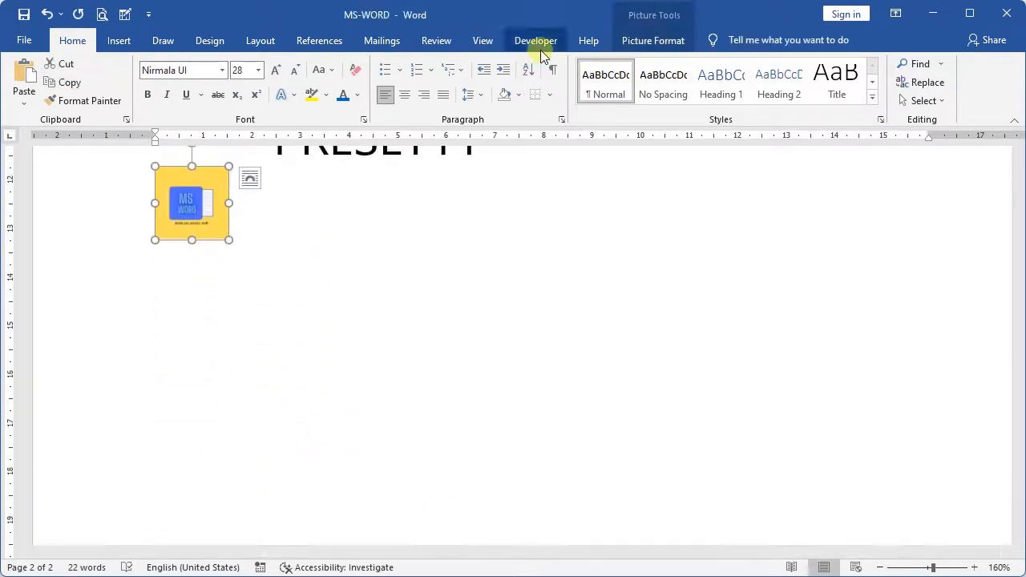
left_click(656, 41)
left_click(534, 85)
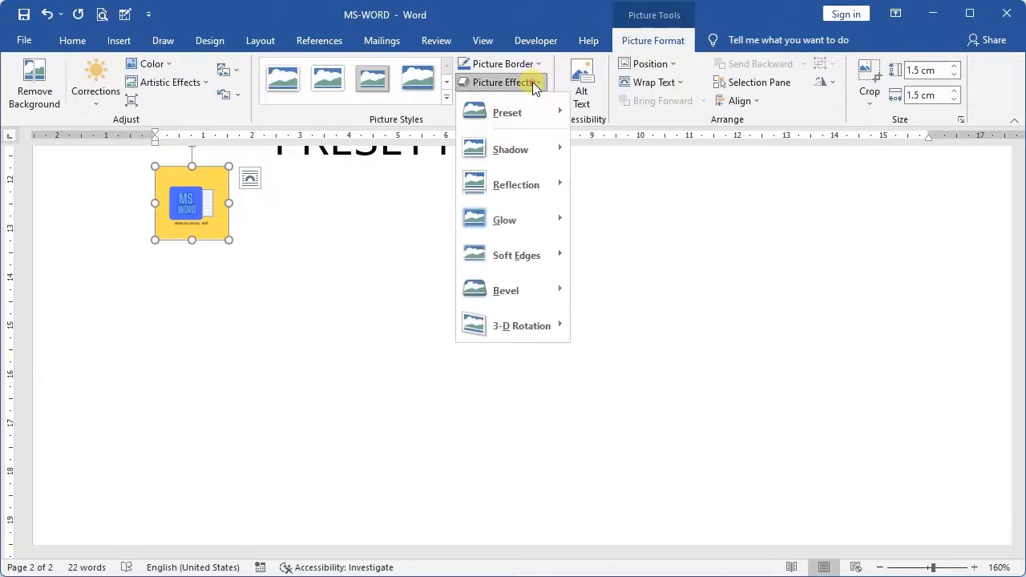
mouse_move(531, 107)
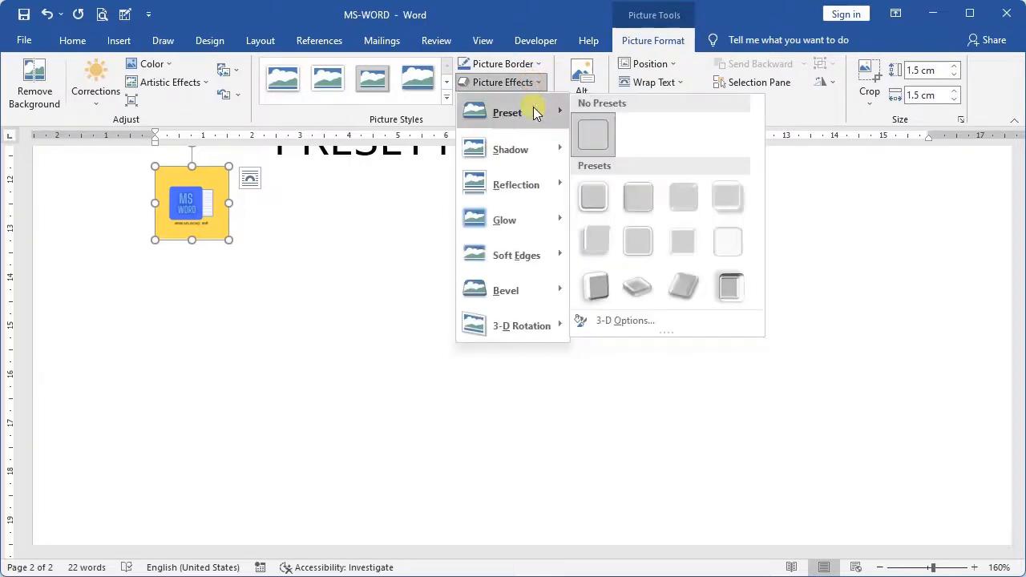
left_click(728, 290)
left_click(343, 255)
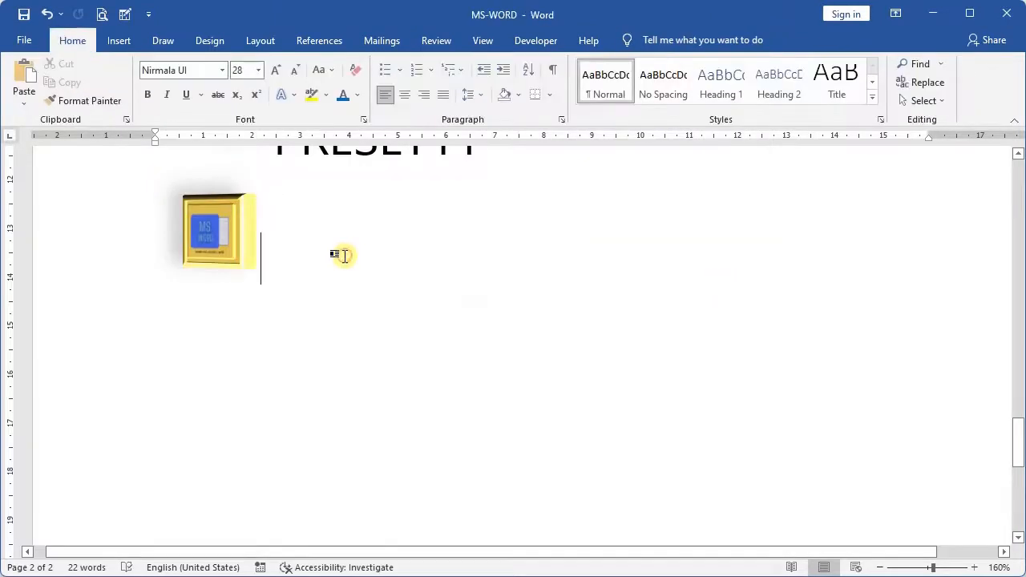
type("PRESET12")
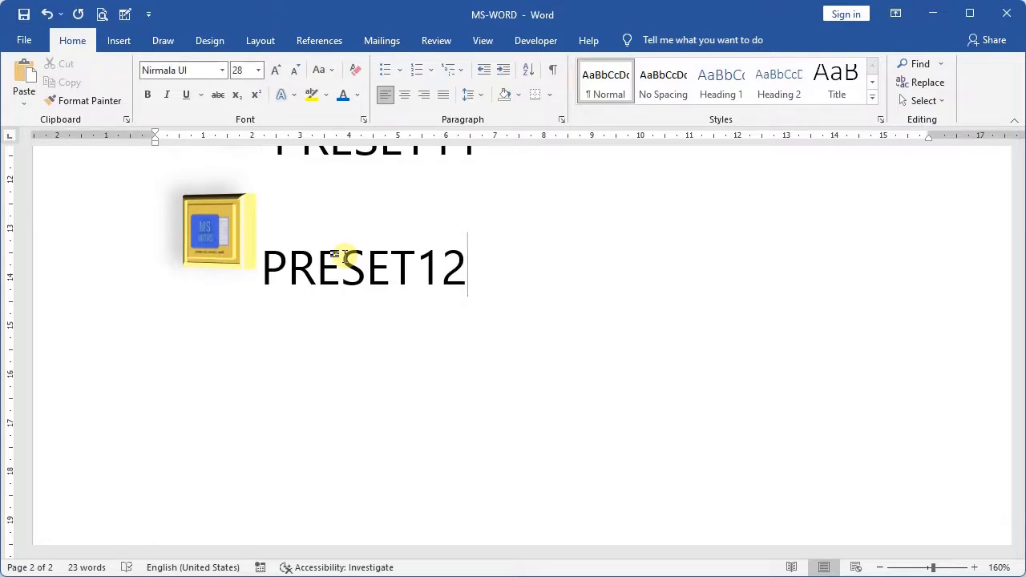
Step: Review all the labelled logo pictures on both pages, from NO PRESET through PRESET12, comparing their preset effects
scroll(333, 293, "up", 10)
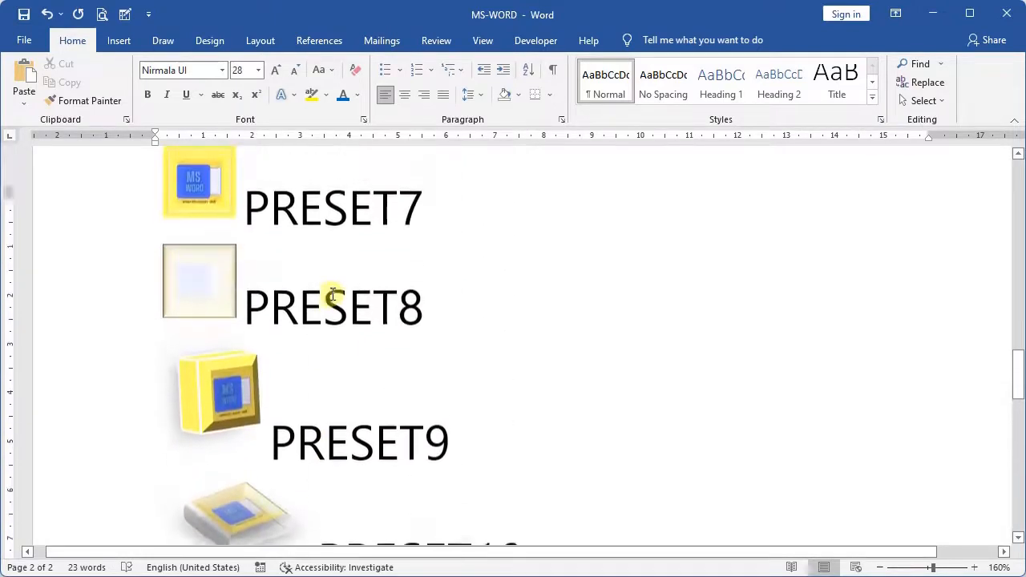
scroll(333, 292, "up", 10)
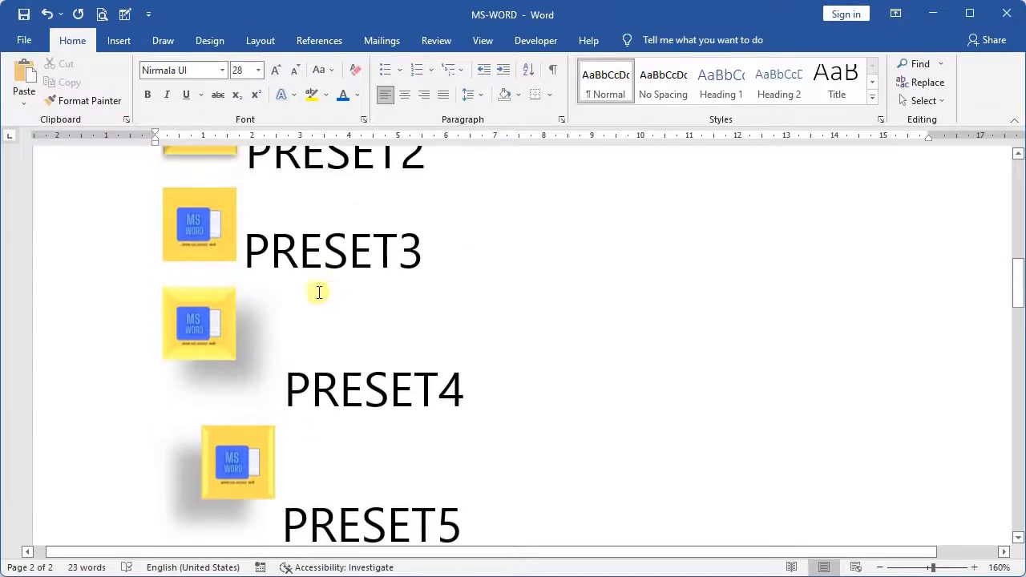
scroll(261, 298, "up", 8)
scroll(260, 302, "down", 3)
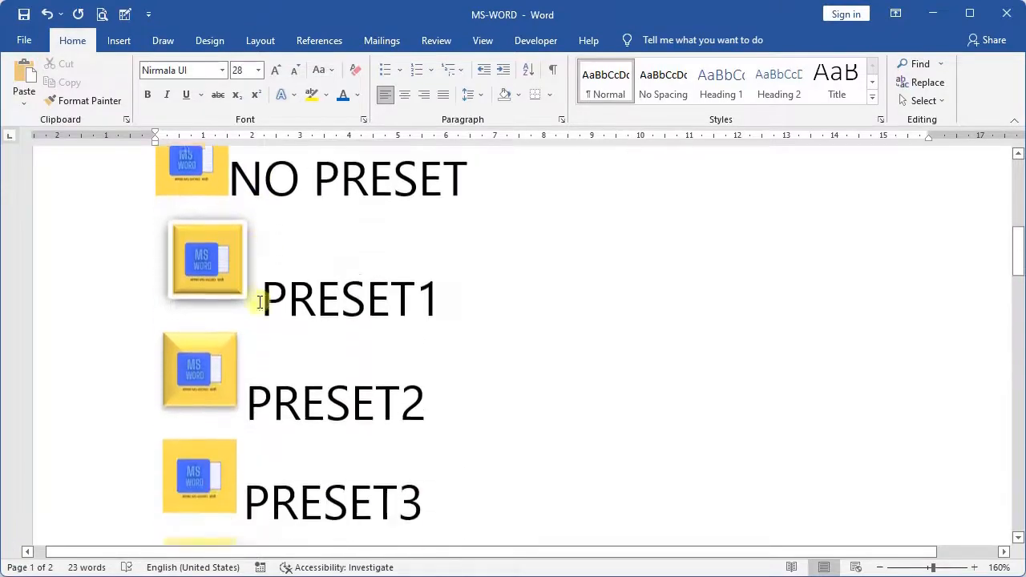
scroll(260, 297, "up", 3)
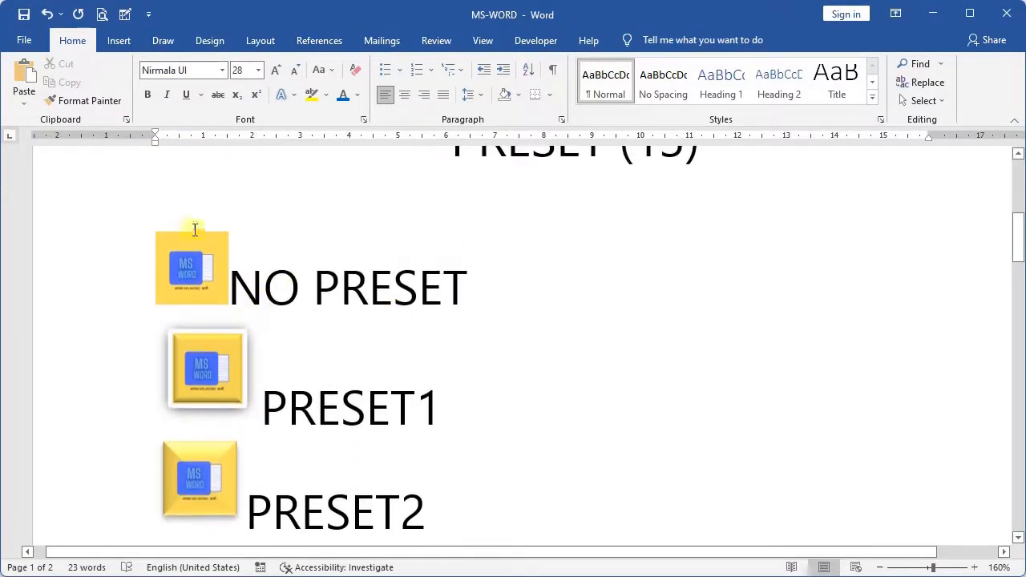
scroll(409, 342, "down", 1)
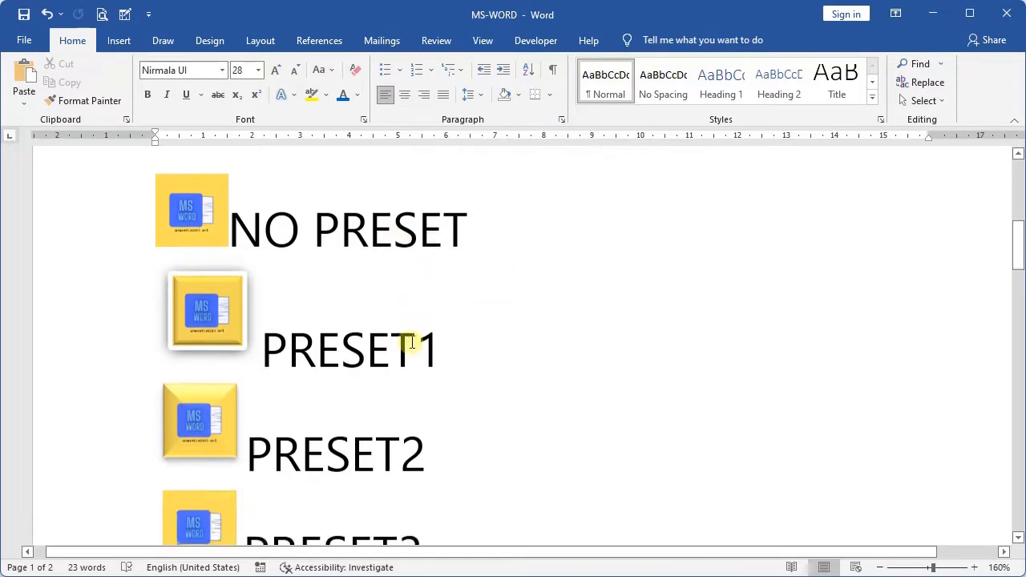
scroll(385, 334, "down", 5)
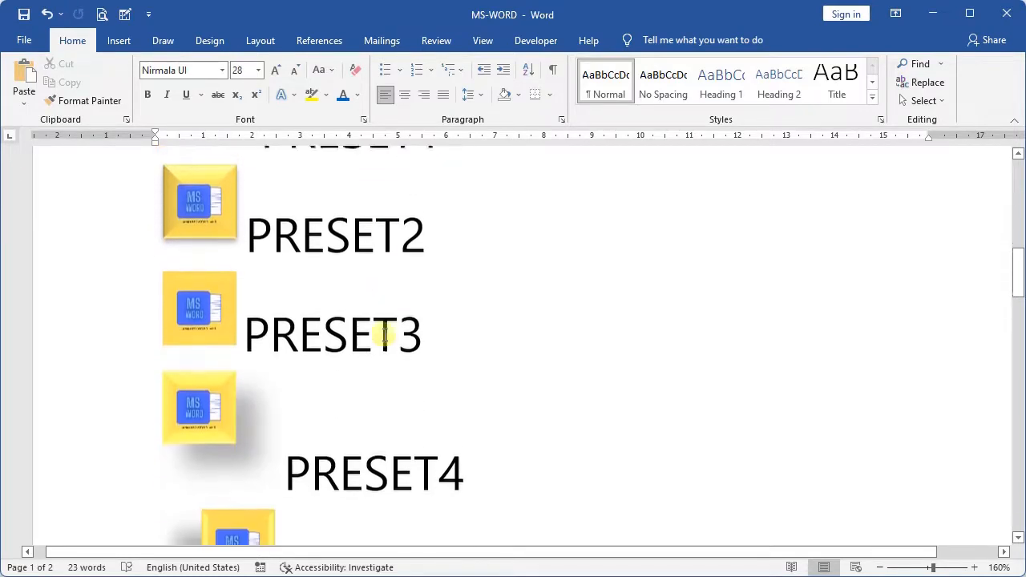
scroll(386, 334, "down", 1)
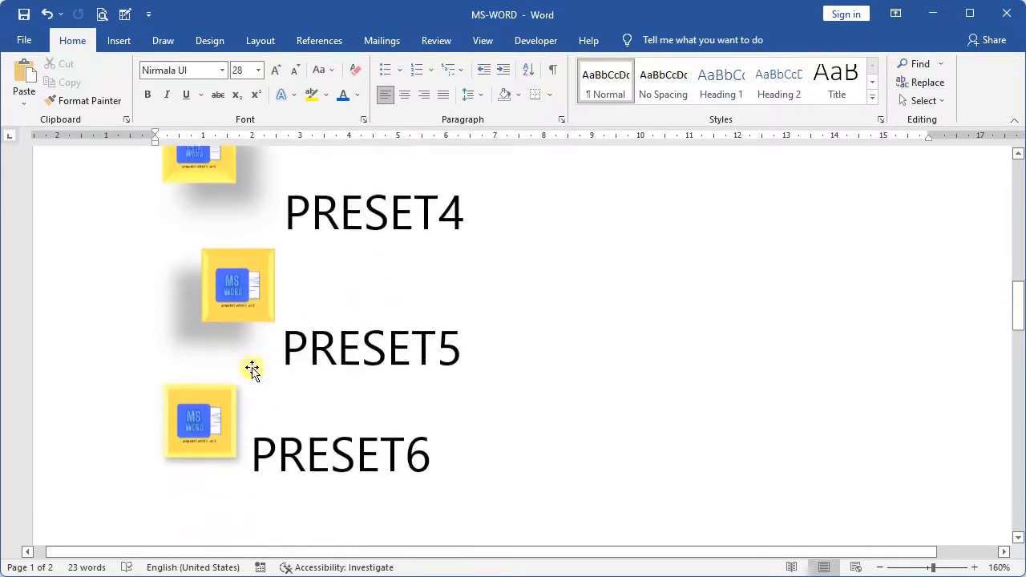
scroll(225, 222, "up", 1)
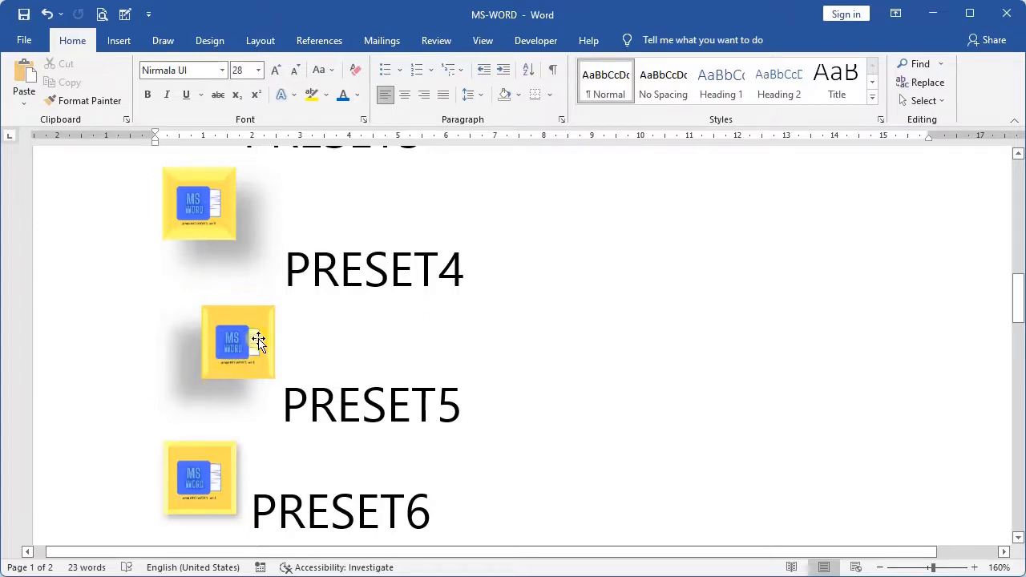
scroll(256, 341, "down", 3)
scroll(281, 328, "down", 3)
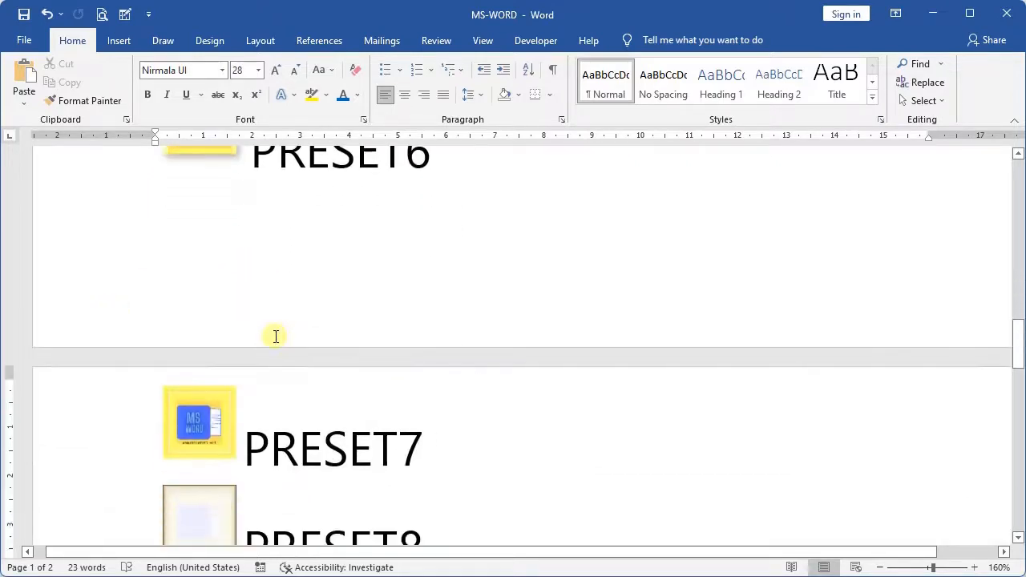
scroll(276, 337, "down", 2)
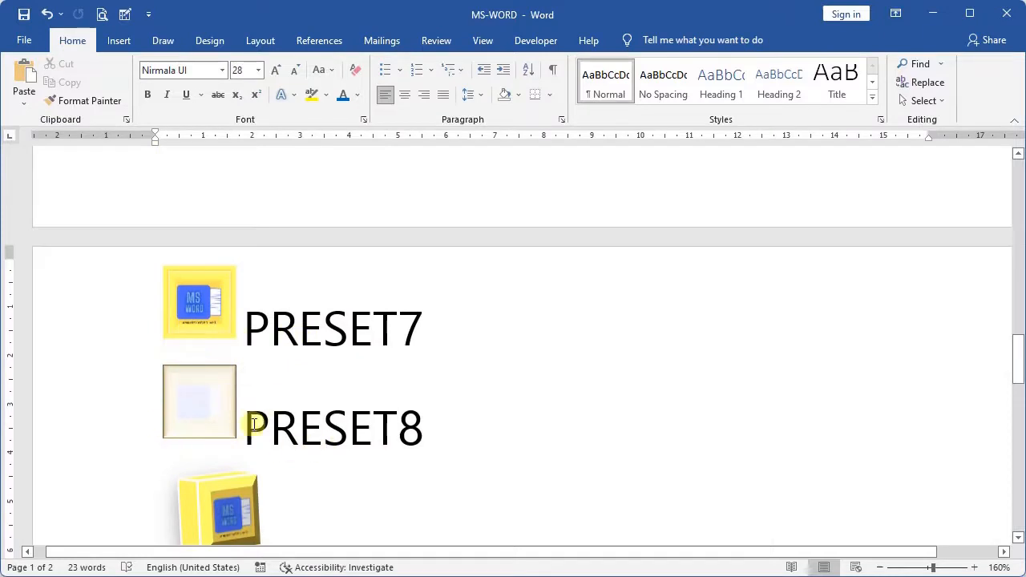
scroll(230, 394, "down", 3)
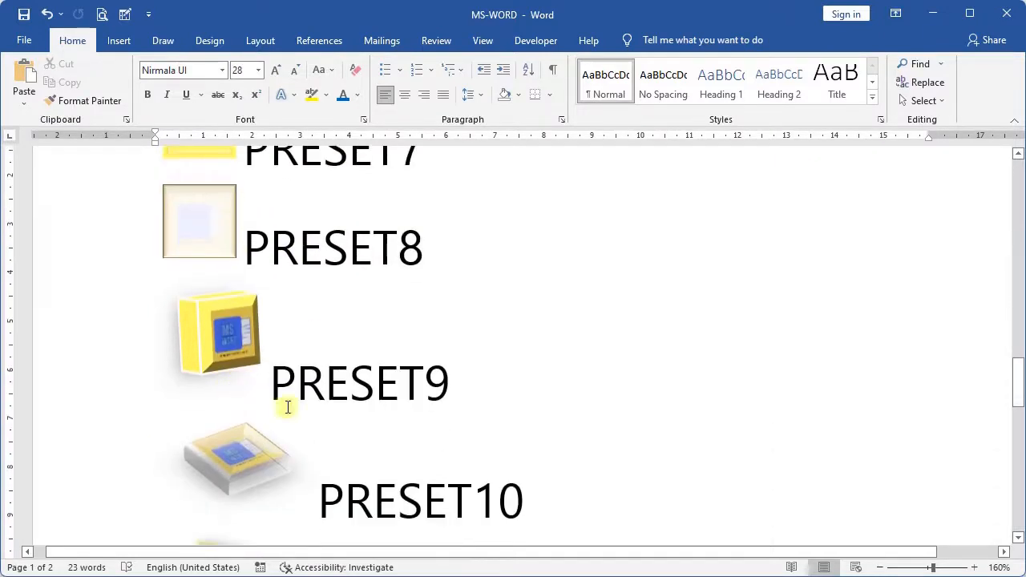
scroll(363, 391, "down", 2)
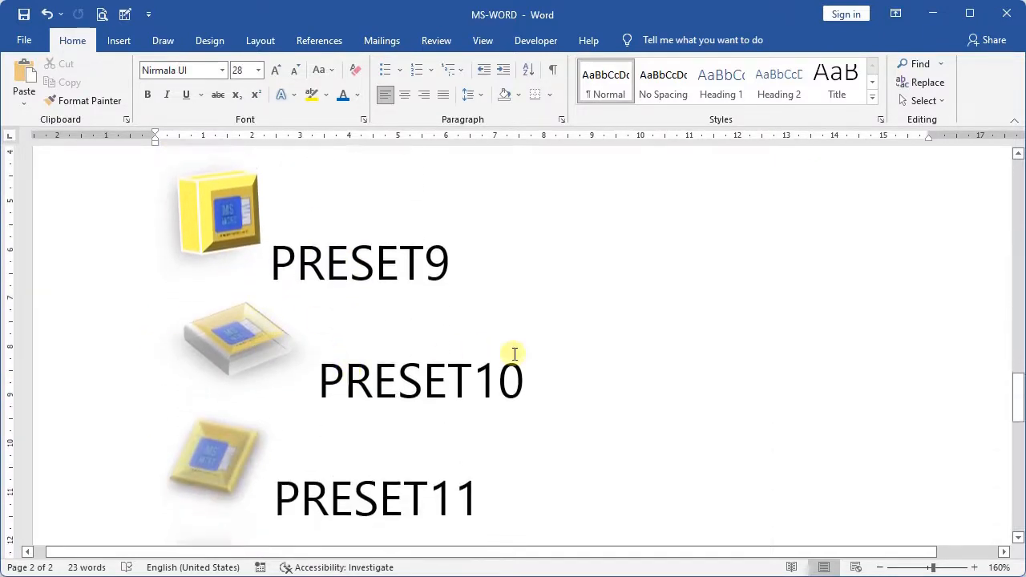
scroll(321, 411, "down", 4)
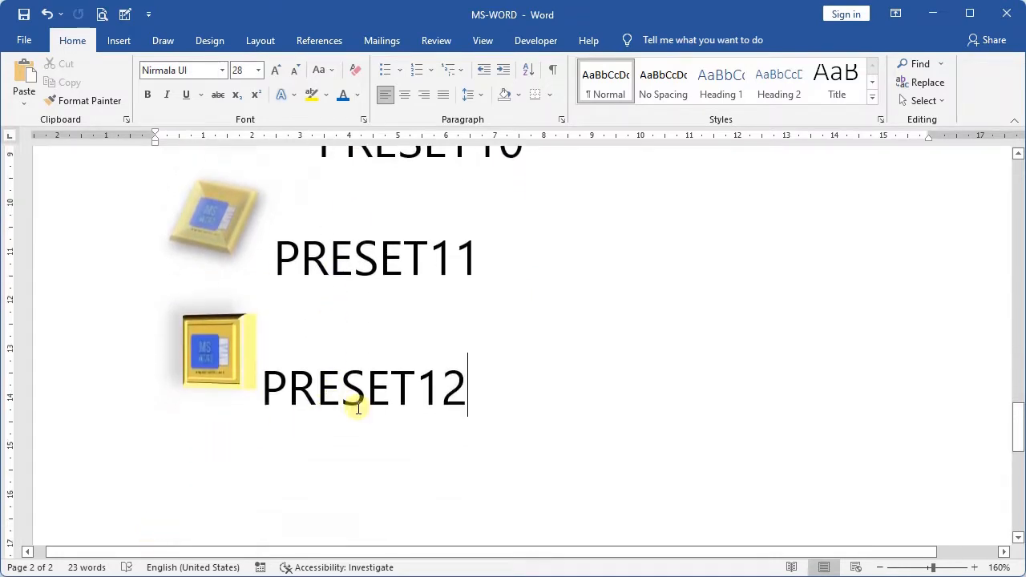
scroll(241, 383, "up", 15)
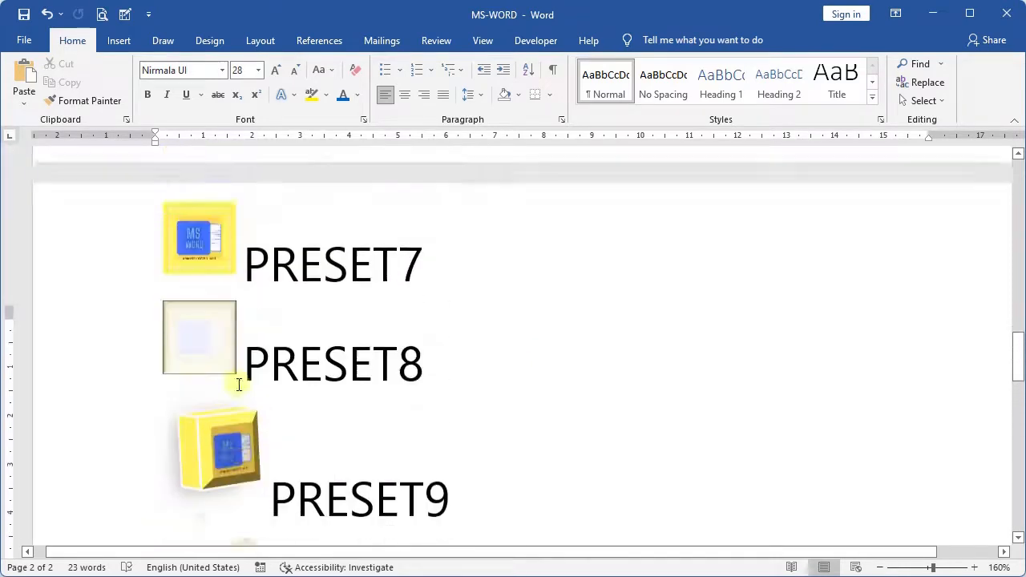
Step: Bring the PRESET1 logo and label up onto the same line as NO PRESET
scroll(238, 384, "up", 15)
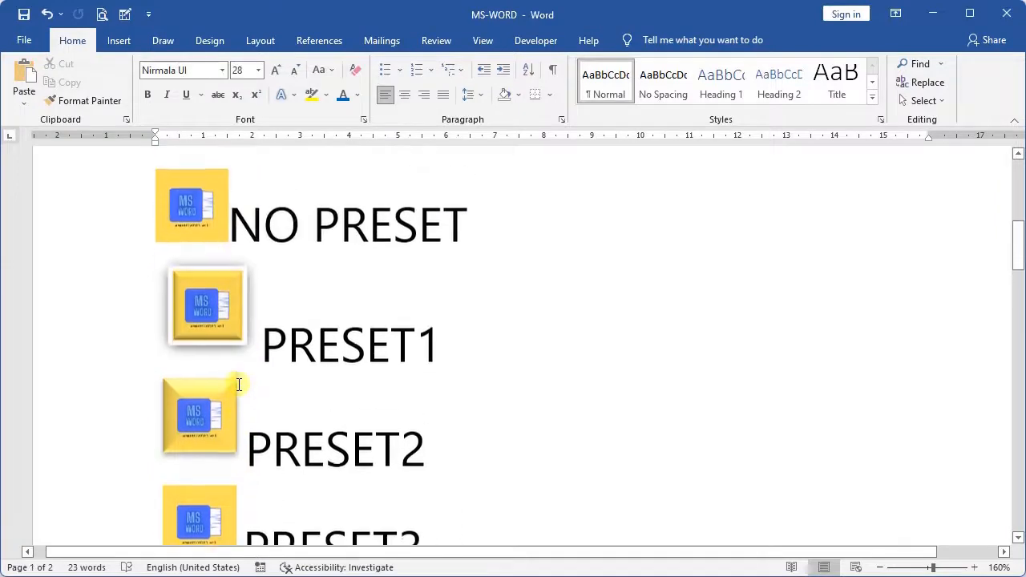
scroll(237, 383, "up", 1)
scroll(238, 385, "down", 1)
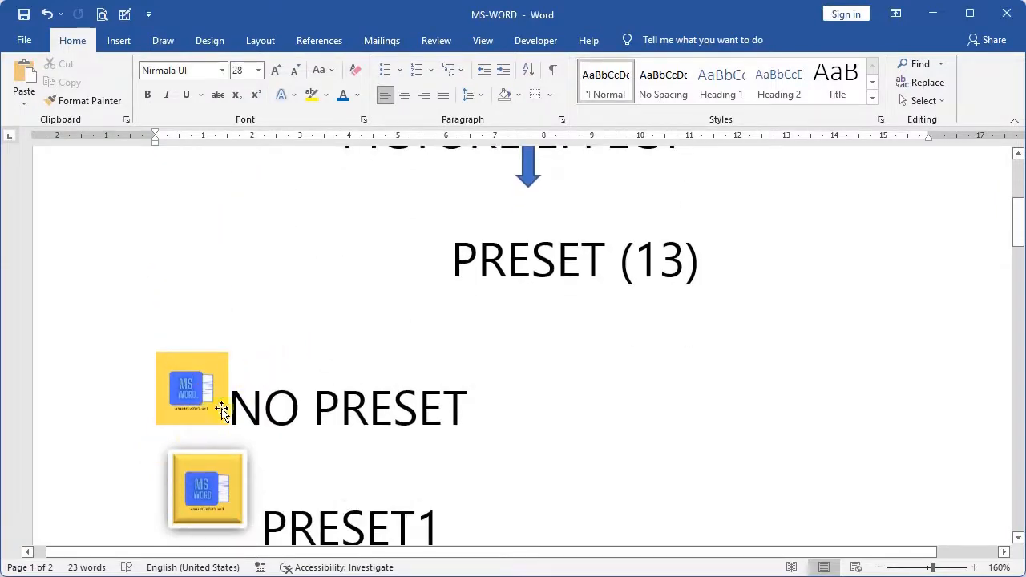
scroll(296, 401, "down", 3)
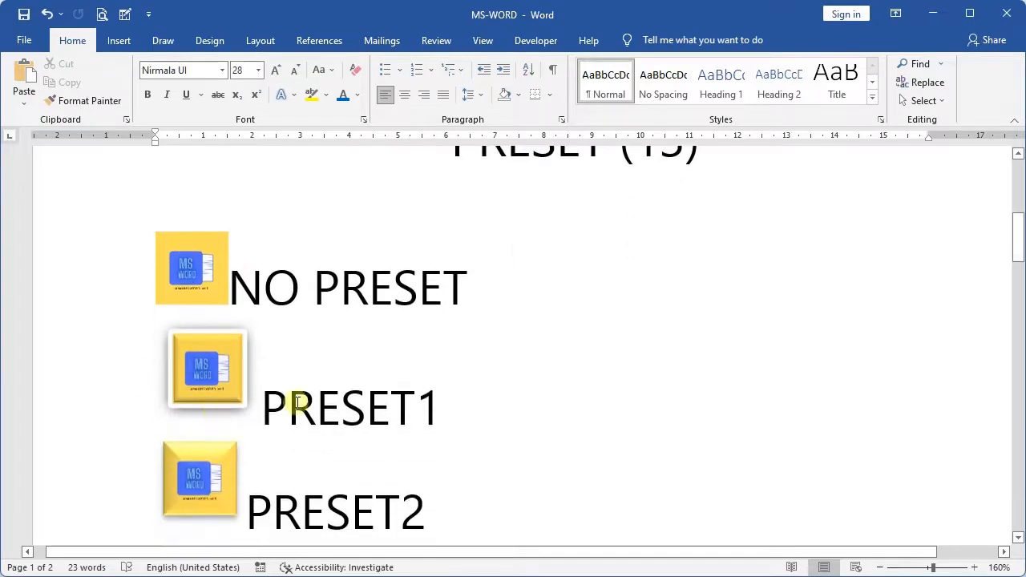
left_click(495, 289)
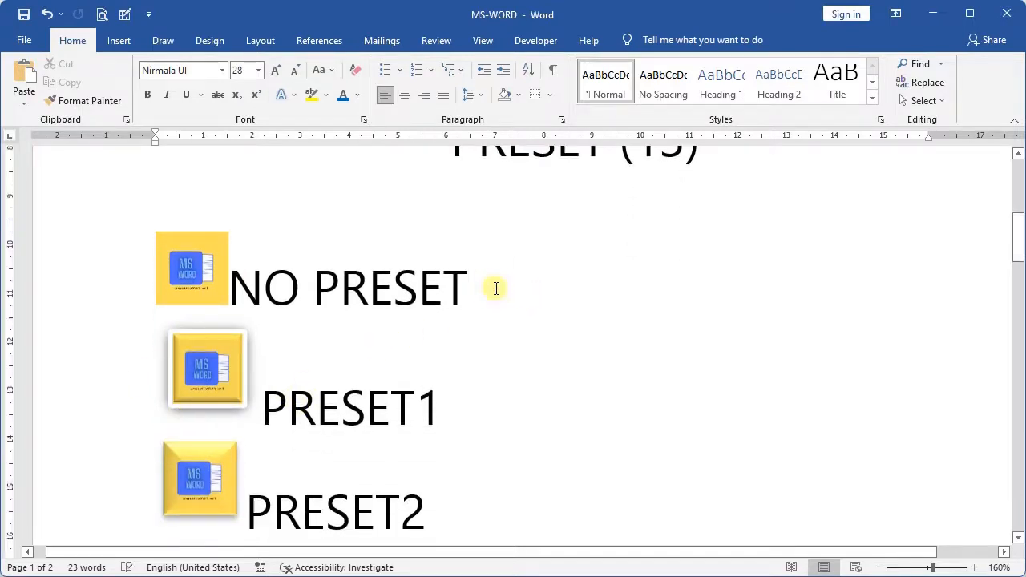
key("Delete")
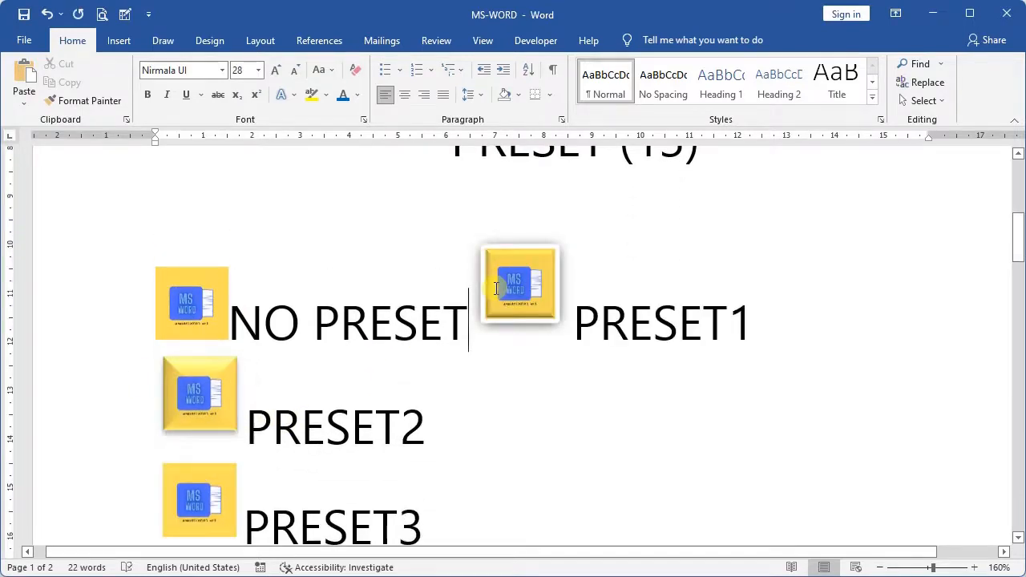
Step: Join the PRESET3 logo to the PRESET2 line and the PRESET5 logo to the PRESET4 line
key("Down")
key("Delete")
key("Down")
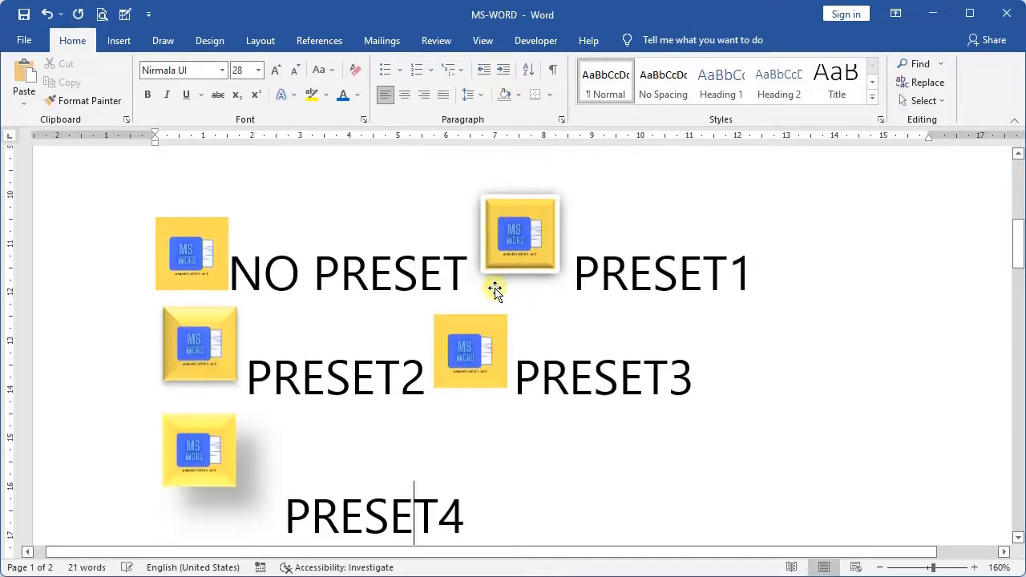
key("Delete")
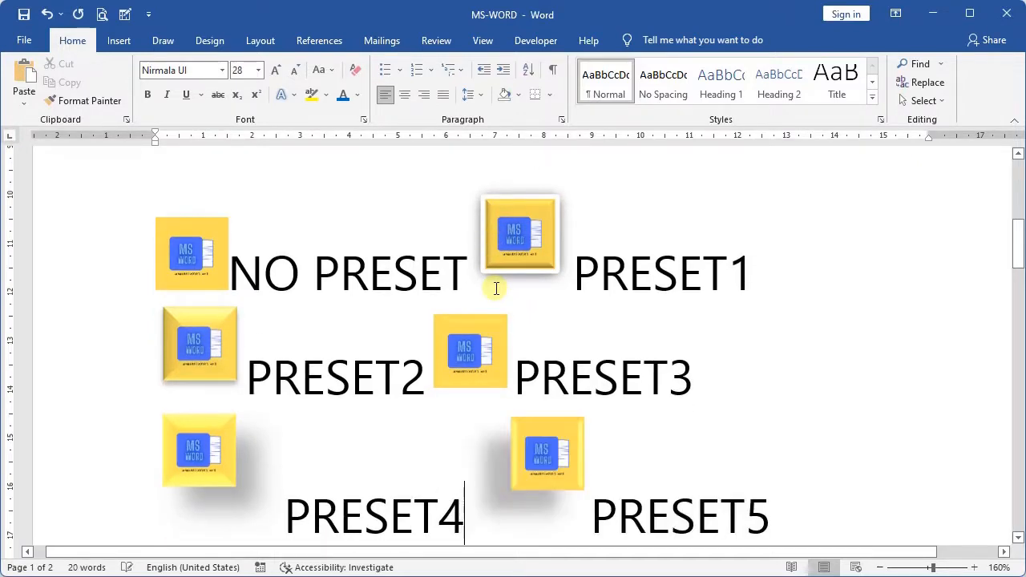
Step: Join the PRESET7 logo to the PRESET6 line and the PRESET9 logo to the PRESET8 line
key("Down")
key("Down")
key("Up")
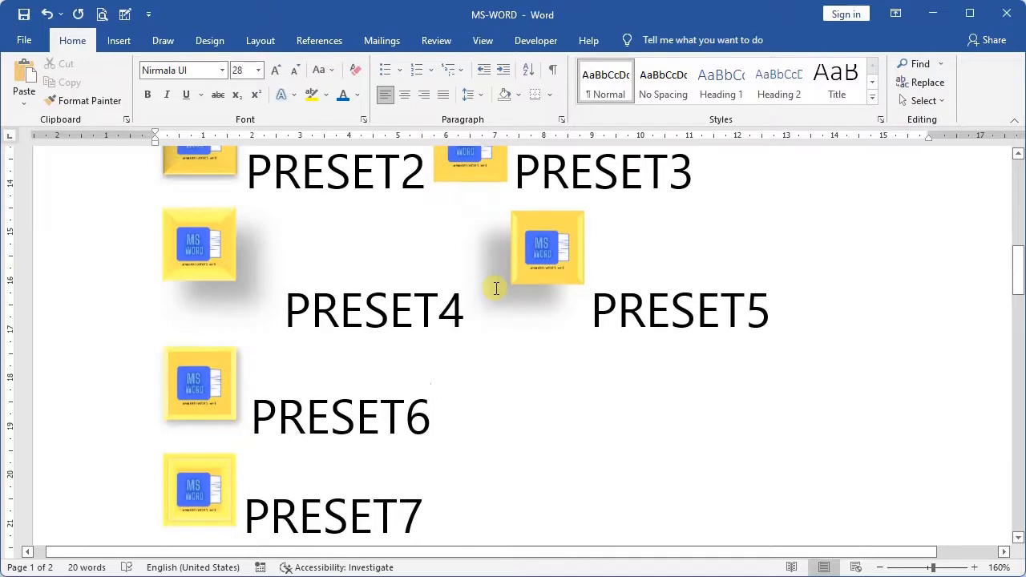
key("Delete")
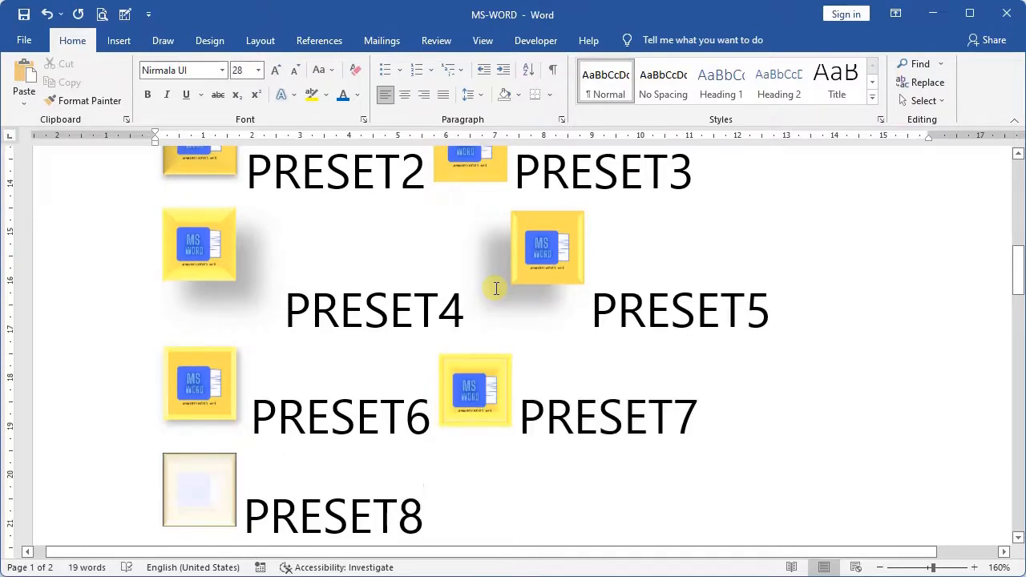
key("Delete")
Step: Bring the PRESET11 logo and label up onto the same line as PRESET10
key("Down")
key("Down")
key("Down")
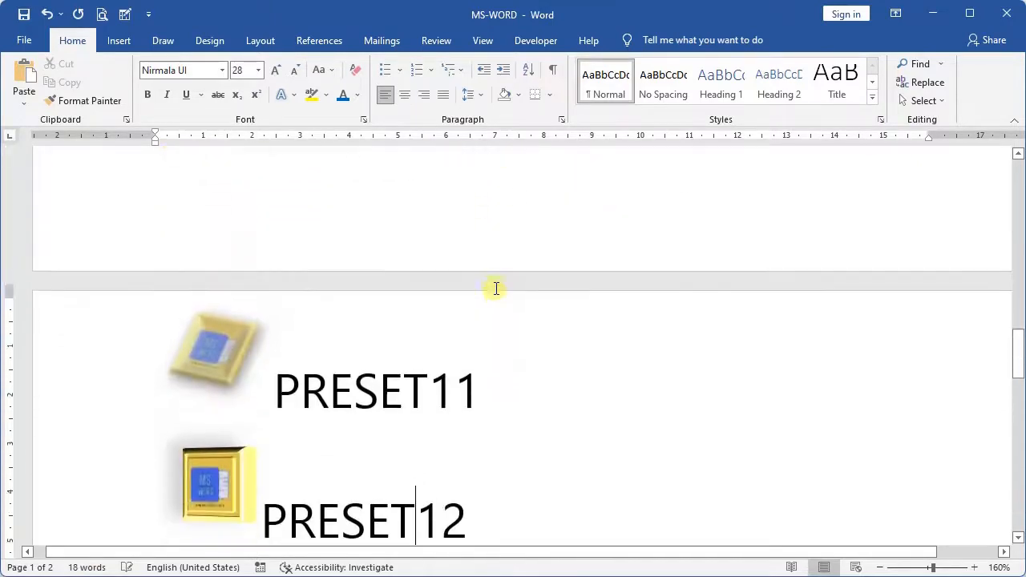
key("Up")
key("Up")
key("Up")
key("Up")
key("Down")
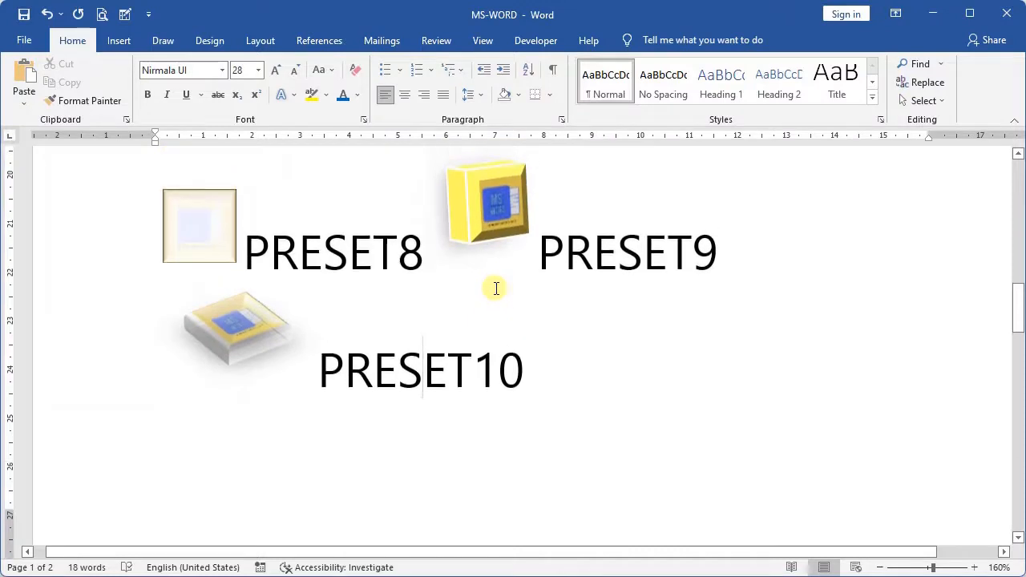
key("Down")
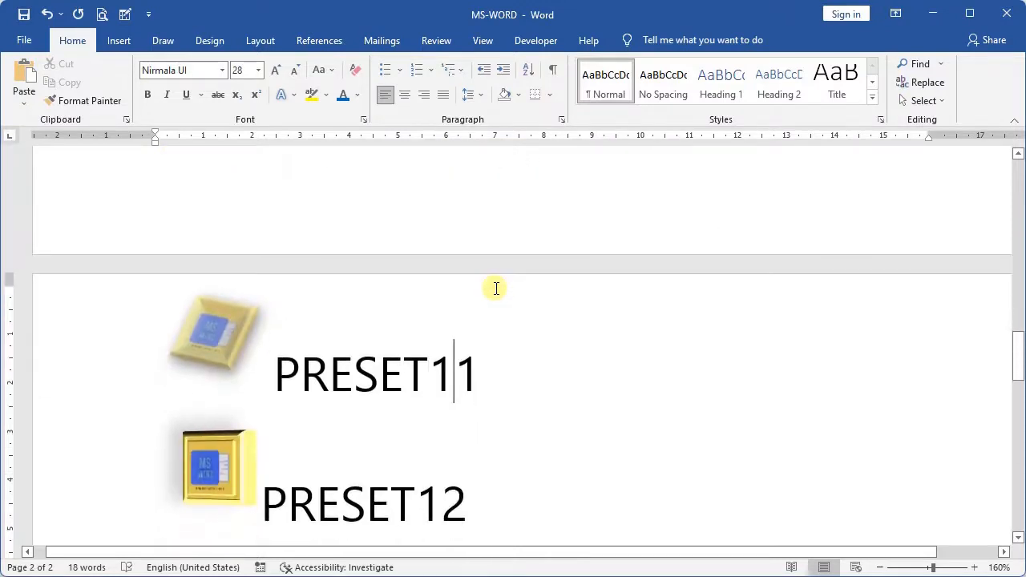
scroll(473, 279, "up", 4)
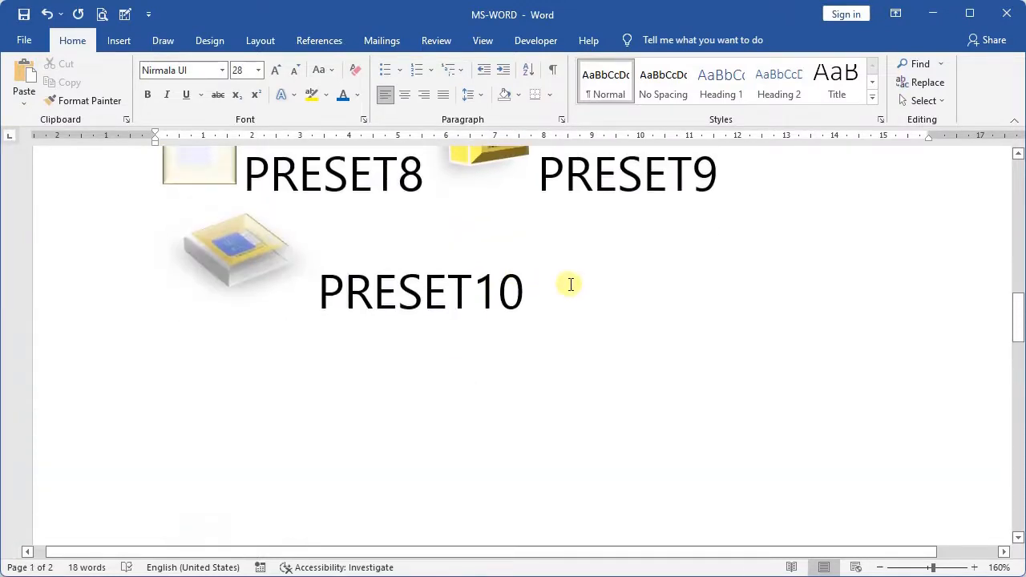
left_click(571, 284)
key("Delete")
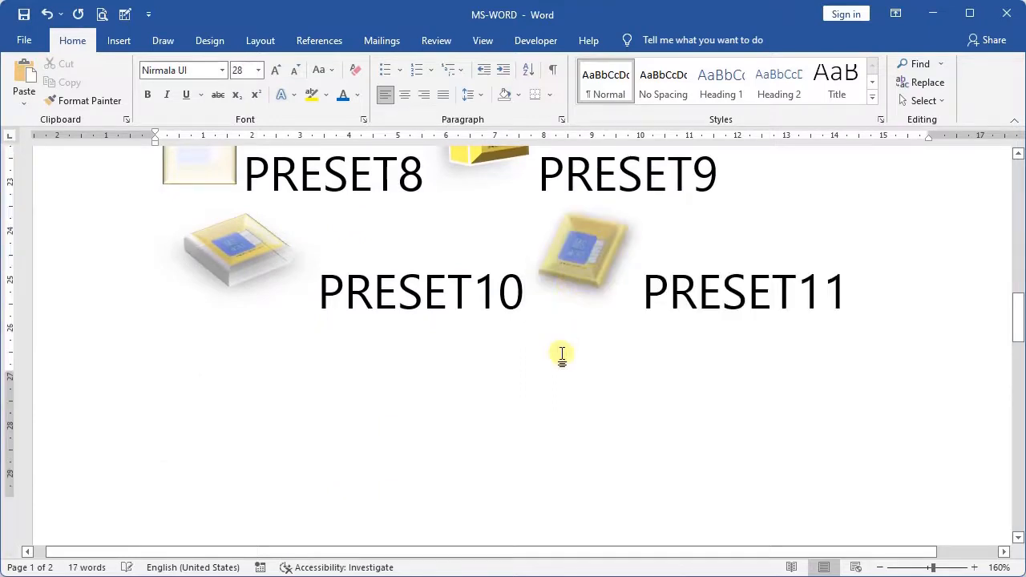
Step: Join the PRESET12 logo to the paragraph ending in PRESET11 and reduce the page's bottom margin to fit everything on one page
scroll(561, 355, "down", 3)
scroll(870, 216, "up", 2)
left_click(865, 224)
key("Delete")
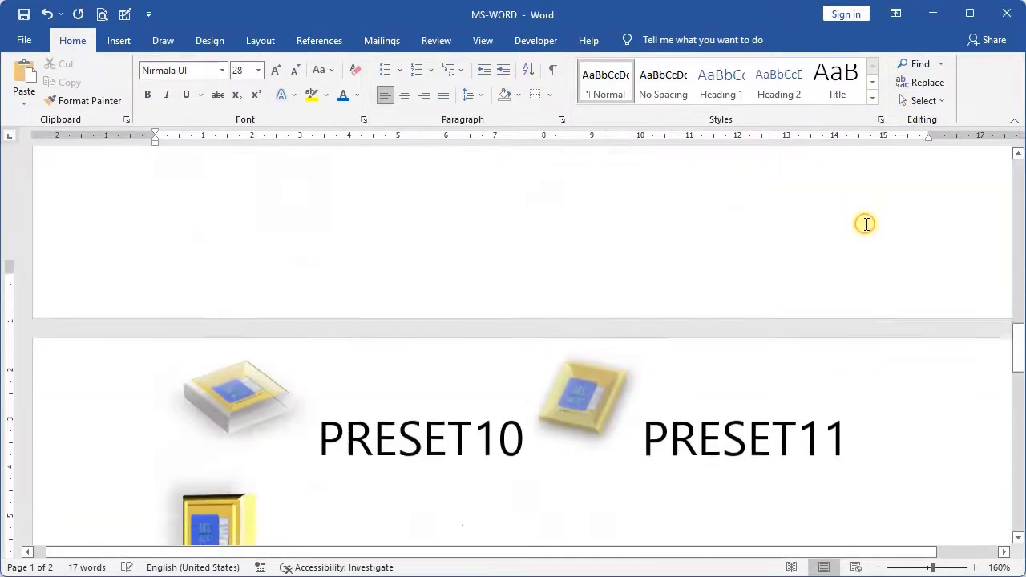
scroll(758, 298, "up", 5)
left_click(257, 392)
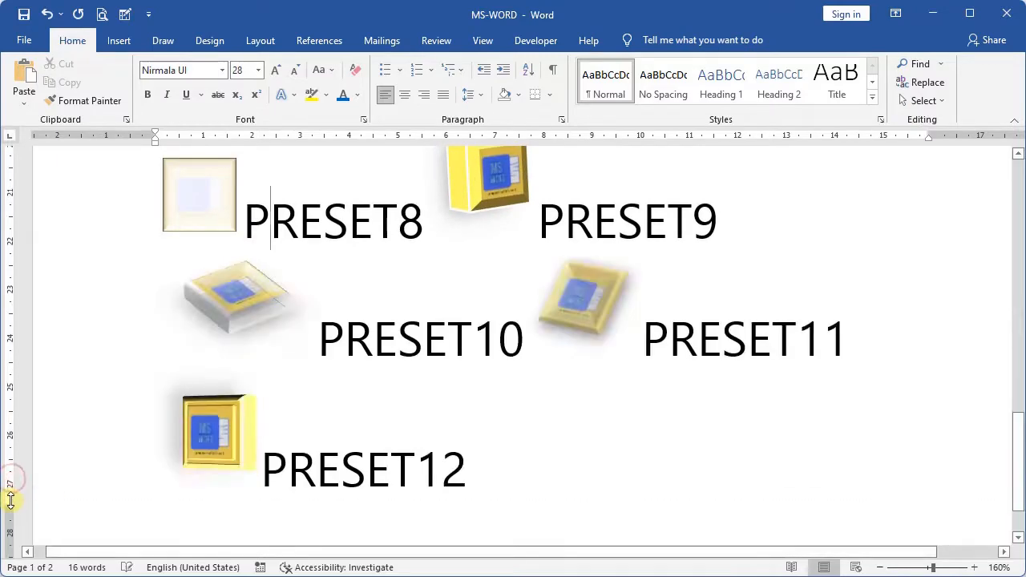
Step: Zoom the document out to 40% to view the whole page with all paired logos
scroll(441, 416, "up", 1)
scroll(440, 416, "up", 9)
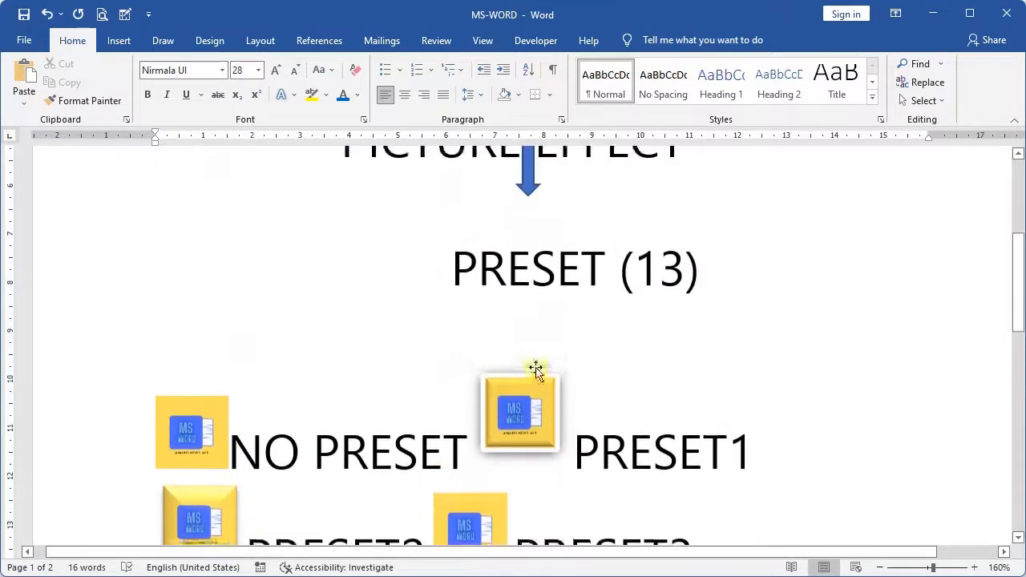
left_click(880, 569)
left_click(879, 569)
left_click(879, 569)
left_click(879, 570)
left_click(880, 569)
left_click(879, 569)
left_click(879, 569)
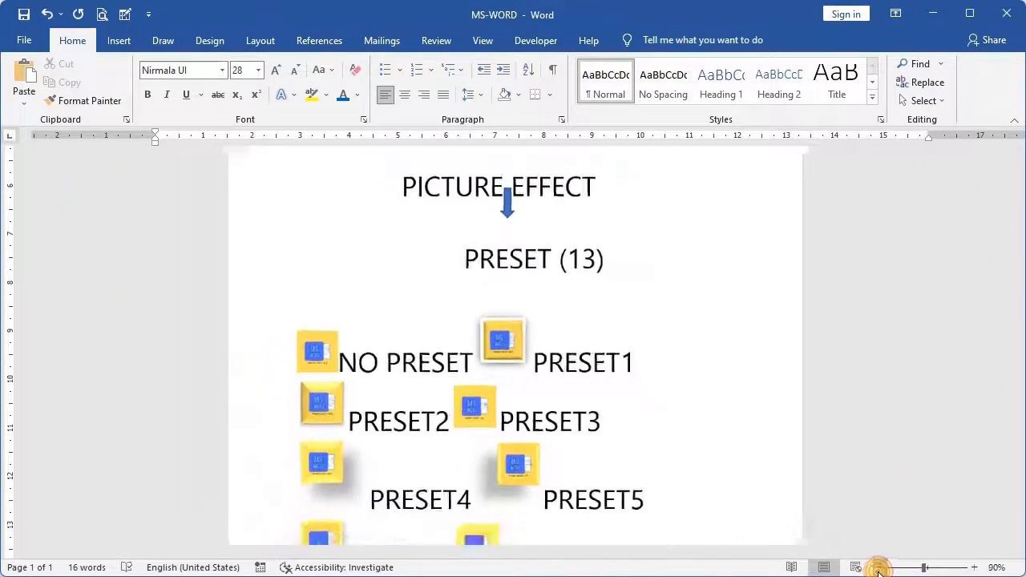
left_click(879, 569)
left_click(880, 569)
left_click(879, 569)
left_click(879, 570)
left_click(880, 570)
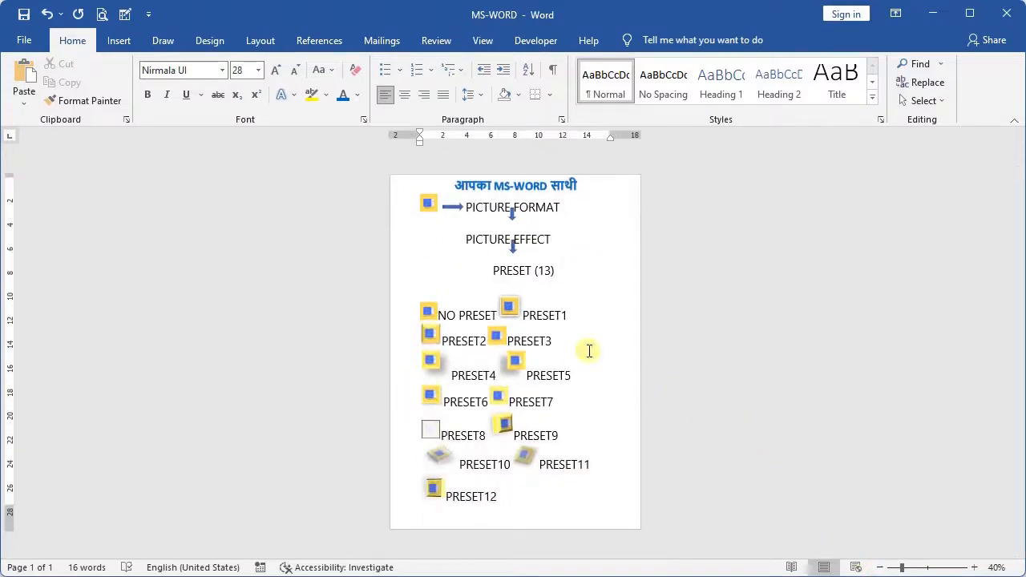
Step: Review the headings and all paired logo pictures from NO PRESET through PRESET12 at 90% zoom
left_click(976, 568)
left_click(976, 568)
left_click(976, 568)
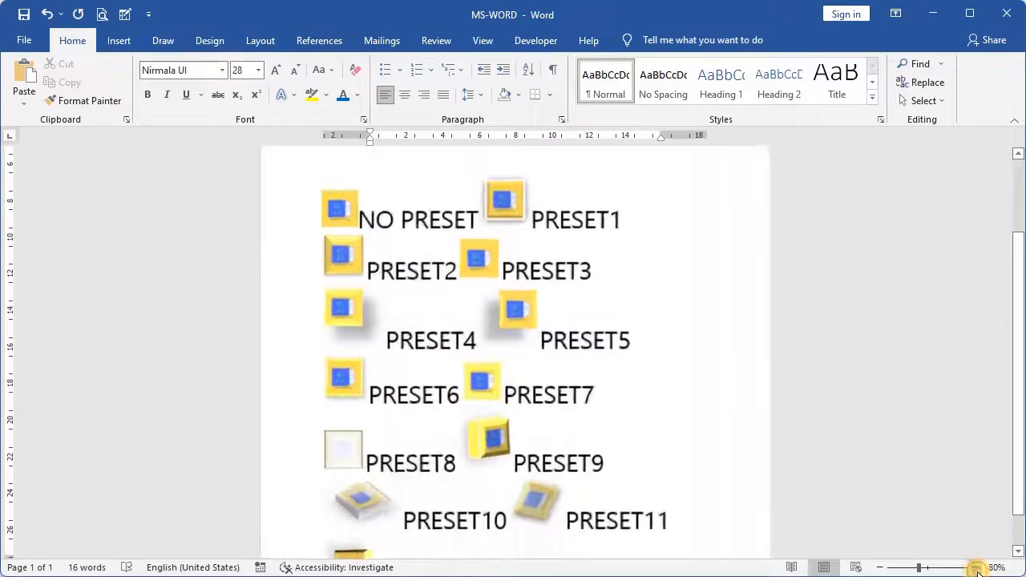
left_click(975, 568)
left_click(975, 568)
scroll(916, 440, "up", 5)
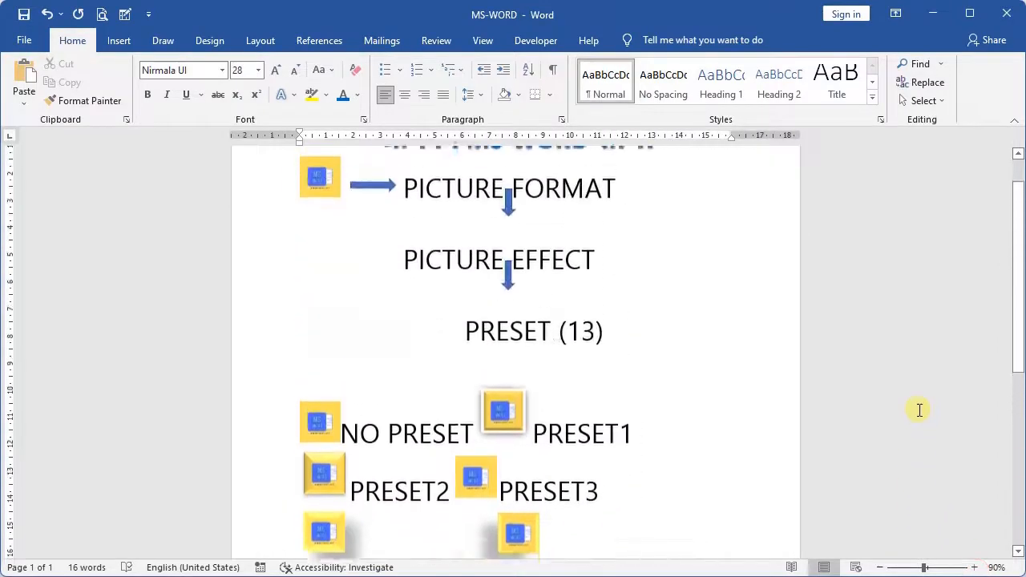
scroll(921, 412, "down", 2)
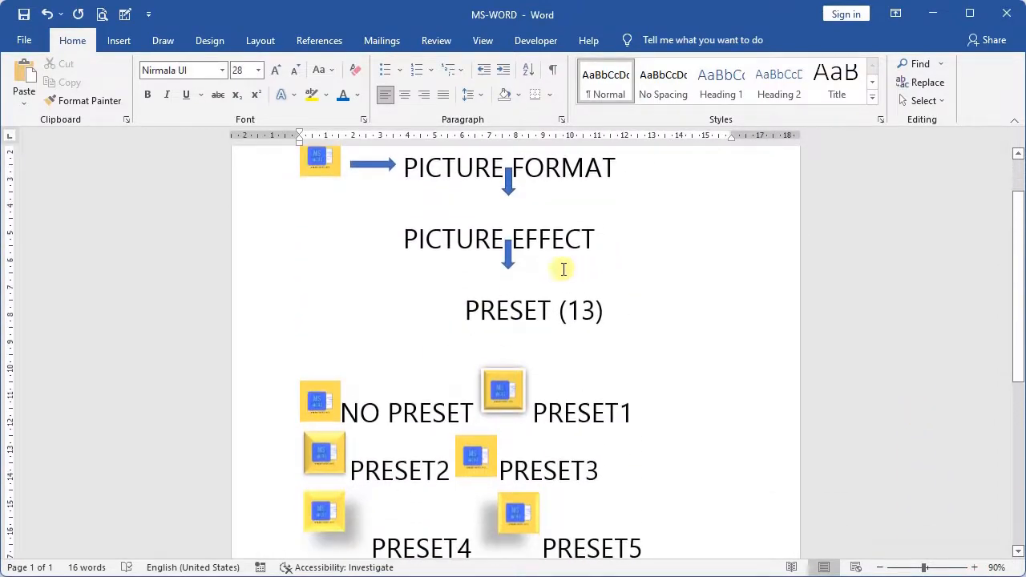
scroll(570, 317, "down", 1)
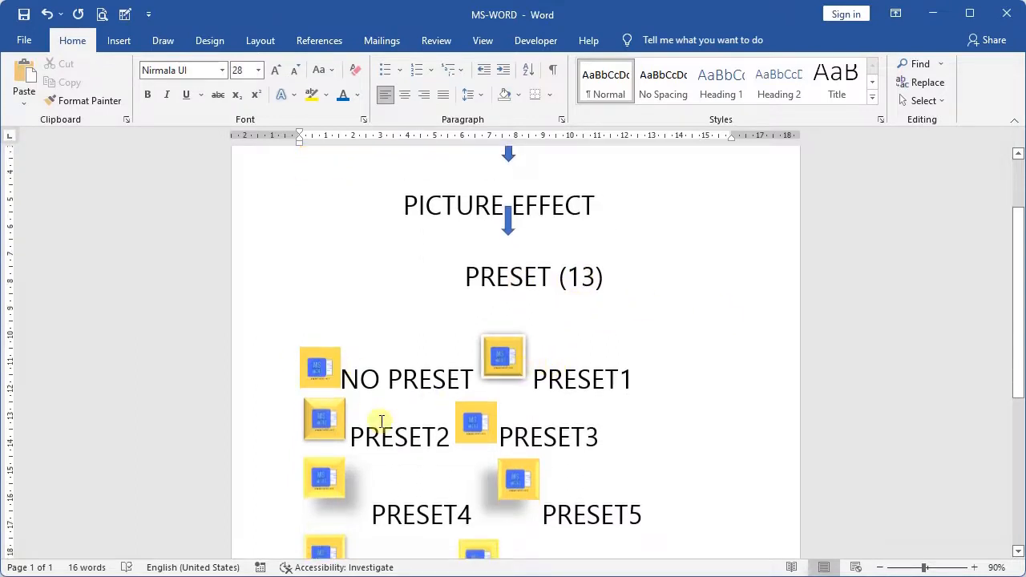
scroll(386, 474, "down", 1)
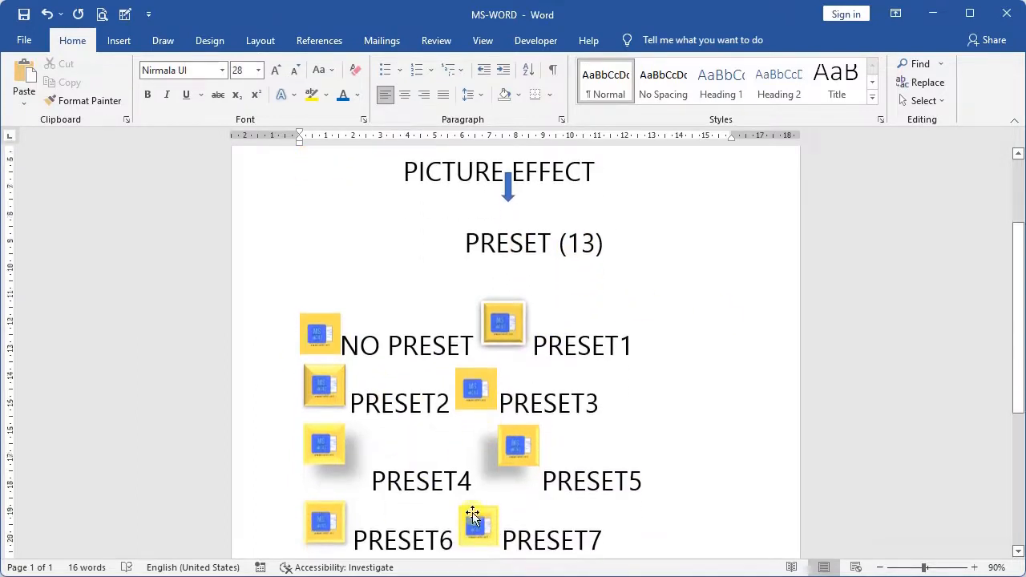
scroll(412, 487, "down", 2)
scroll(477, 526, "down", 3)
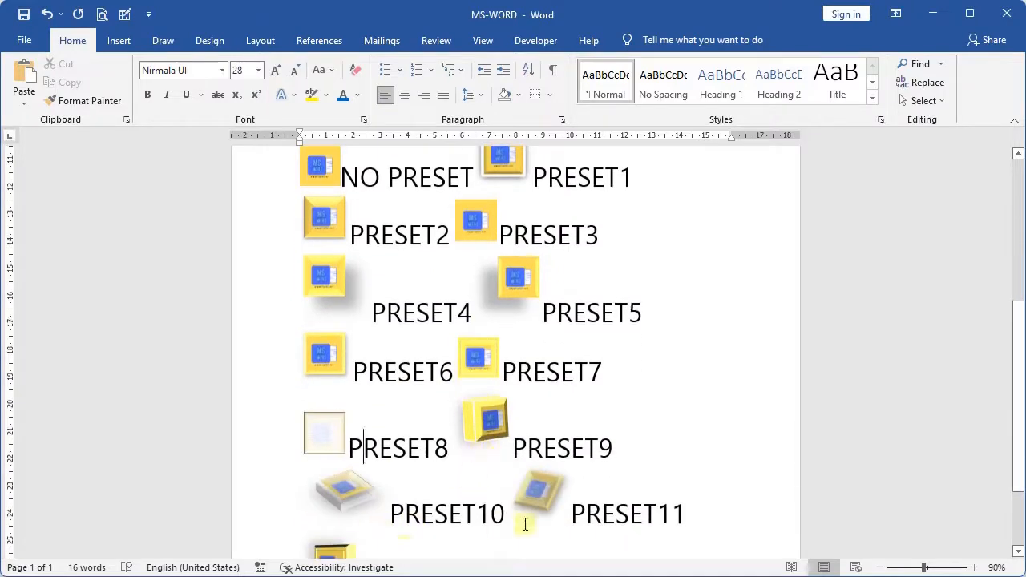
scroll(400, 540, "down", 2)
scroll(508, 398, "up", 7)
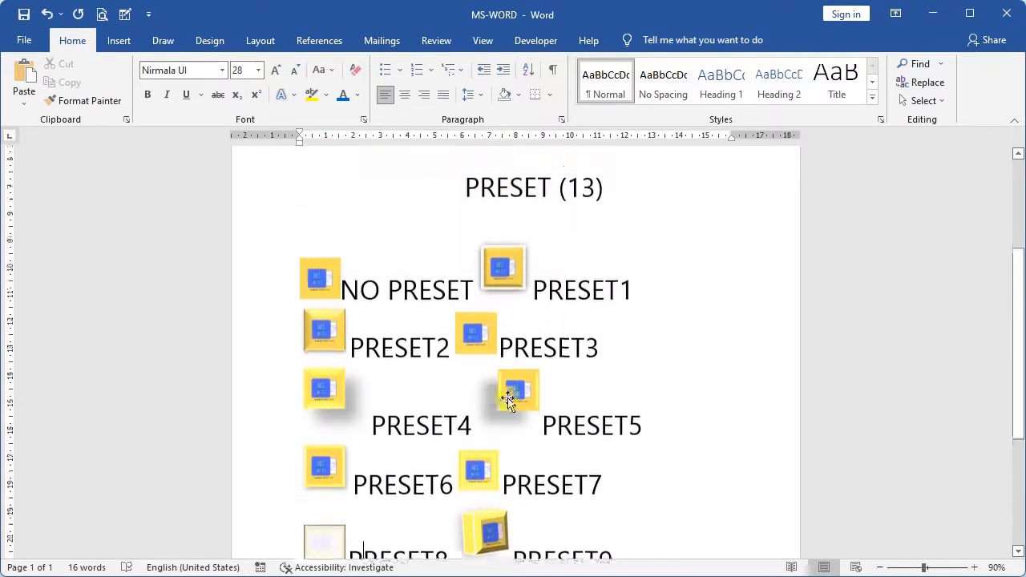
scroll(510, 399, "down", 5)
scroll(507, 416, "up", 10)
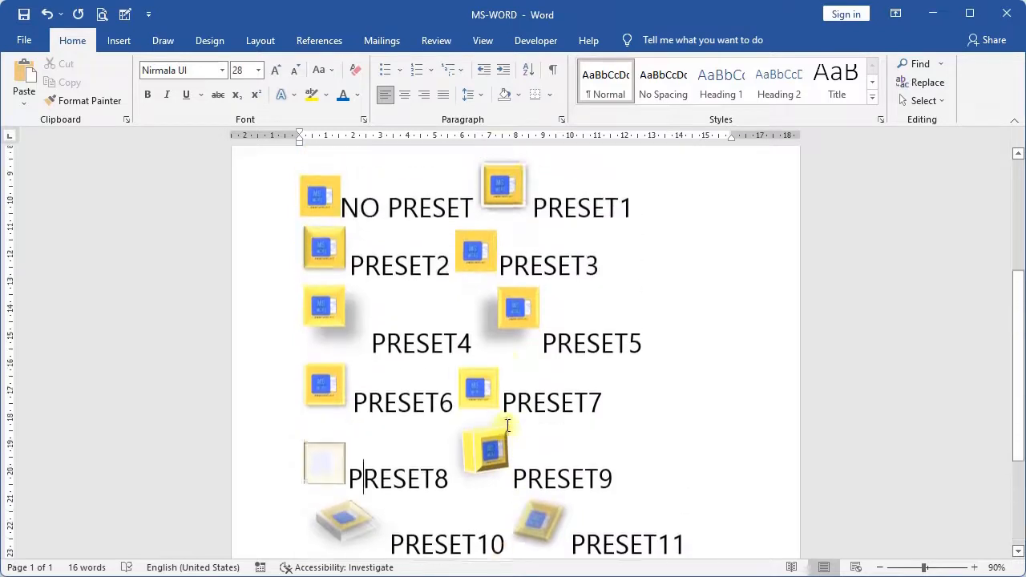
scroll(460, 458, "down", 8)
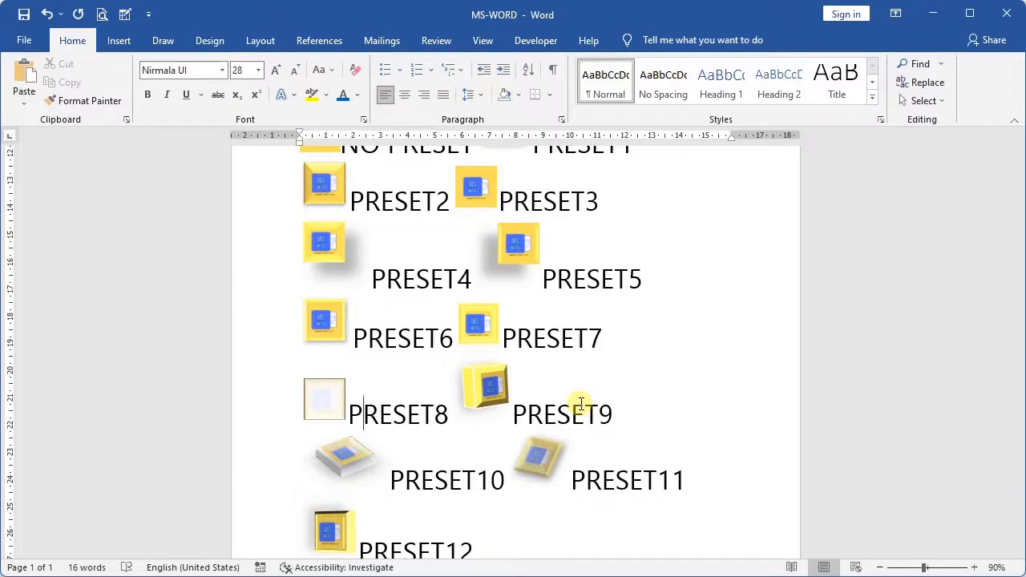
scroll(581, 403, "up", 1)
scroll(620, 359, "down", 3)
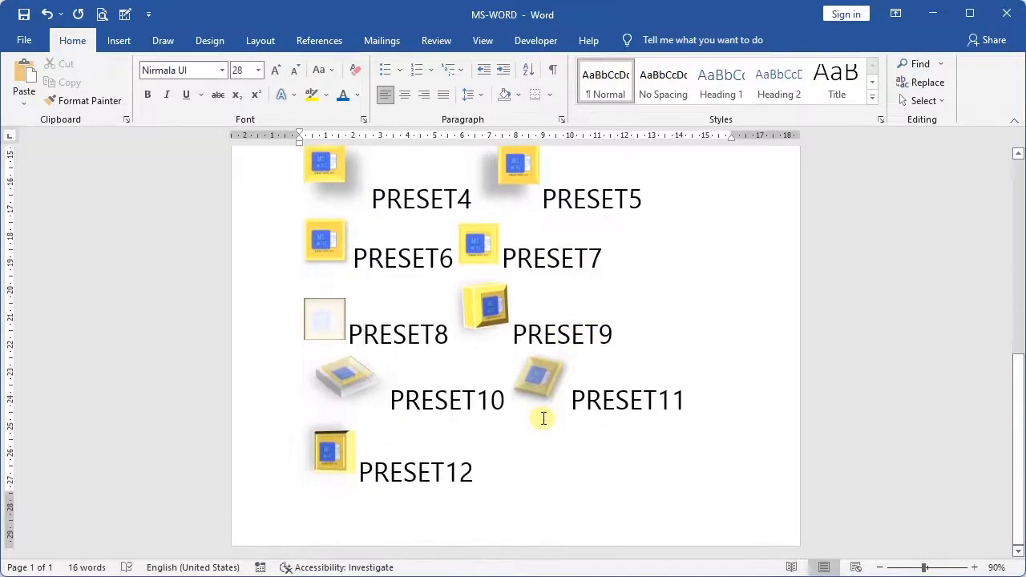